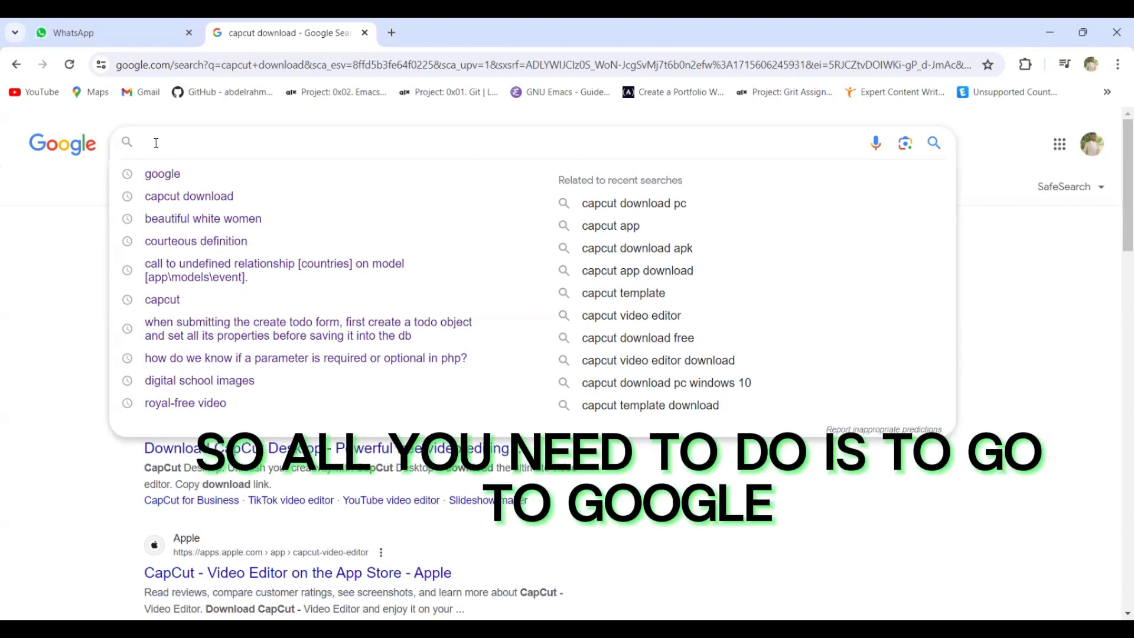
# Search Google for "capcut download" and open the Download CapCut Desktop result on capcut.com
pyautogui.write('cap')
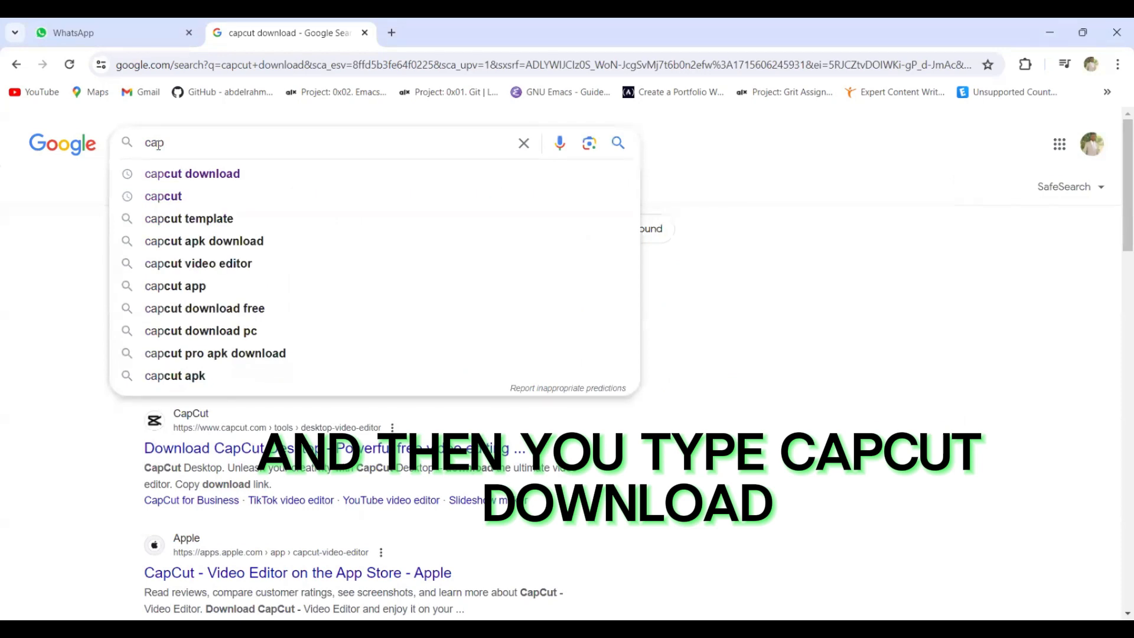
pyautogui.click(198, 174)
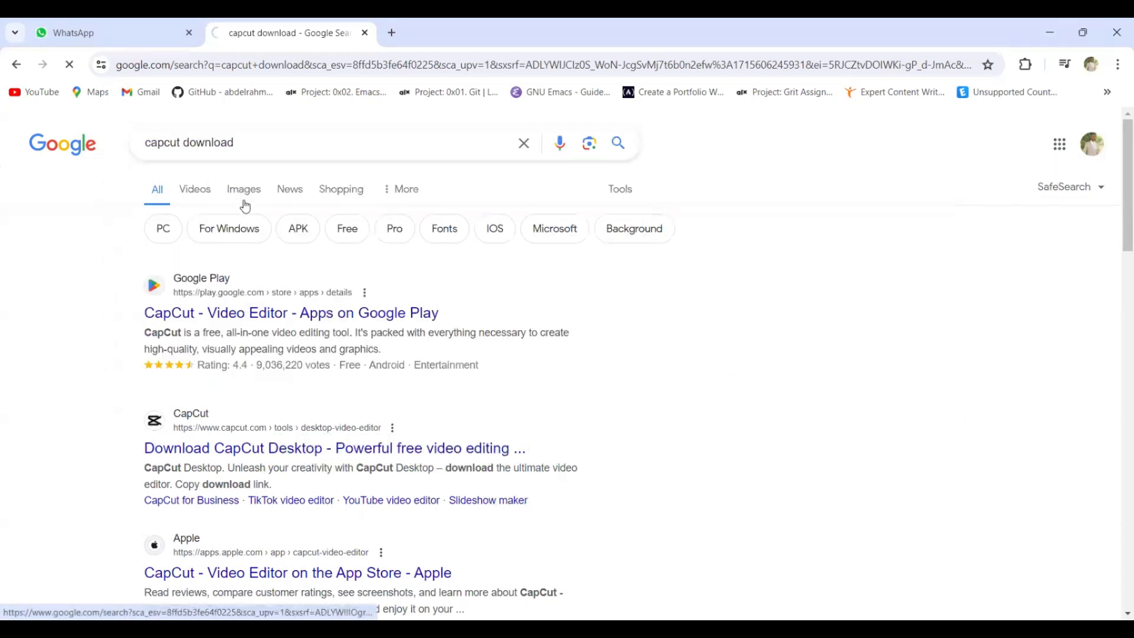
pyautogui.scroll(-3, 281, 345)
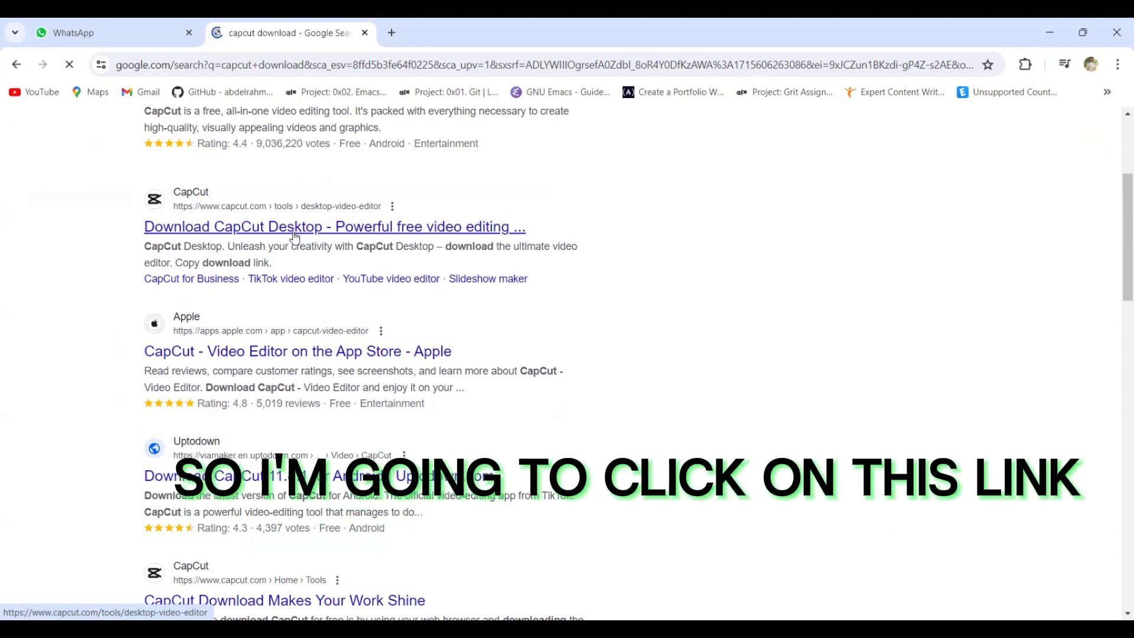
pyautogui.click(335, 229)
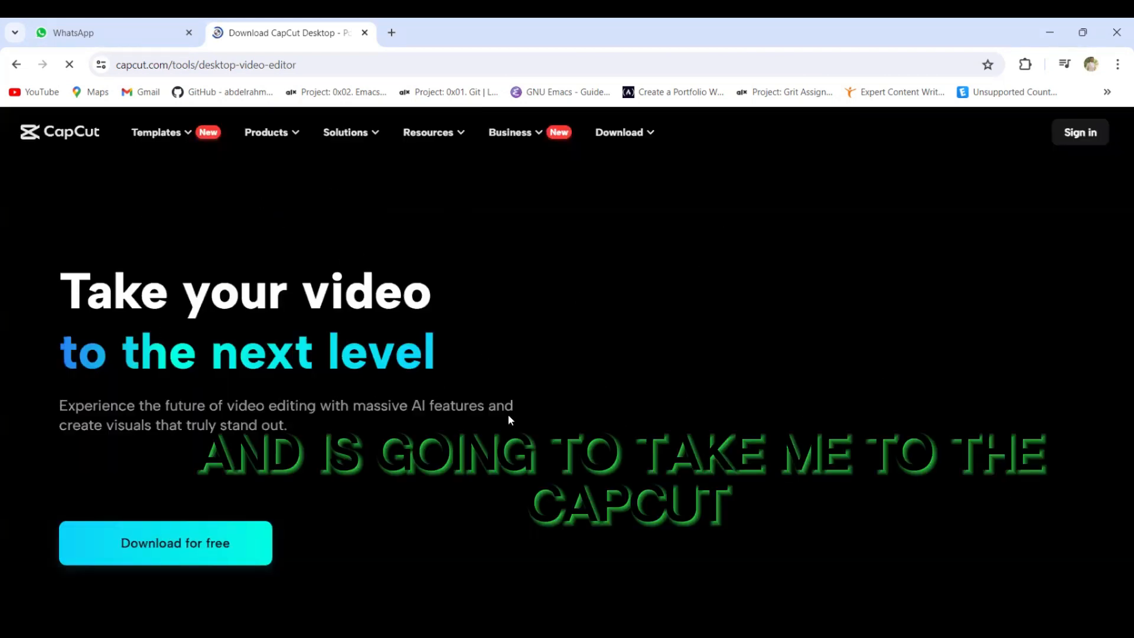
# Look over the CapCut Desktop page's introduction and its free download option
pyautogui.scroll(-3, 314, 276)
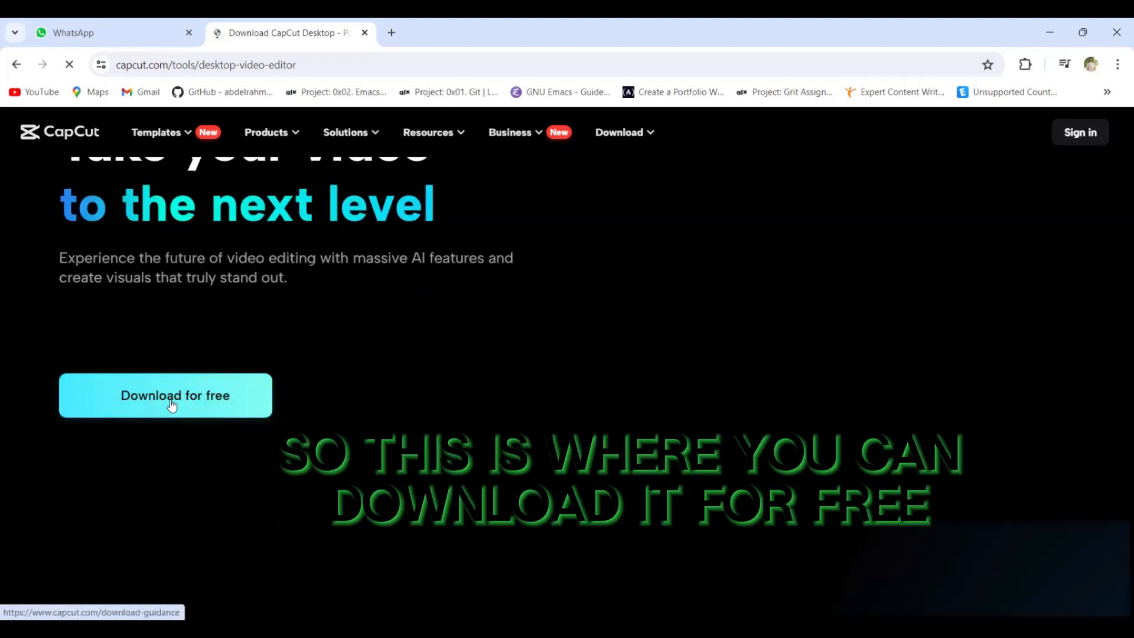
pyautogui.scroll(3, 470, 334)
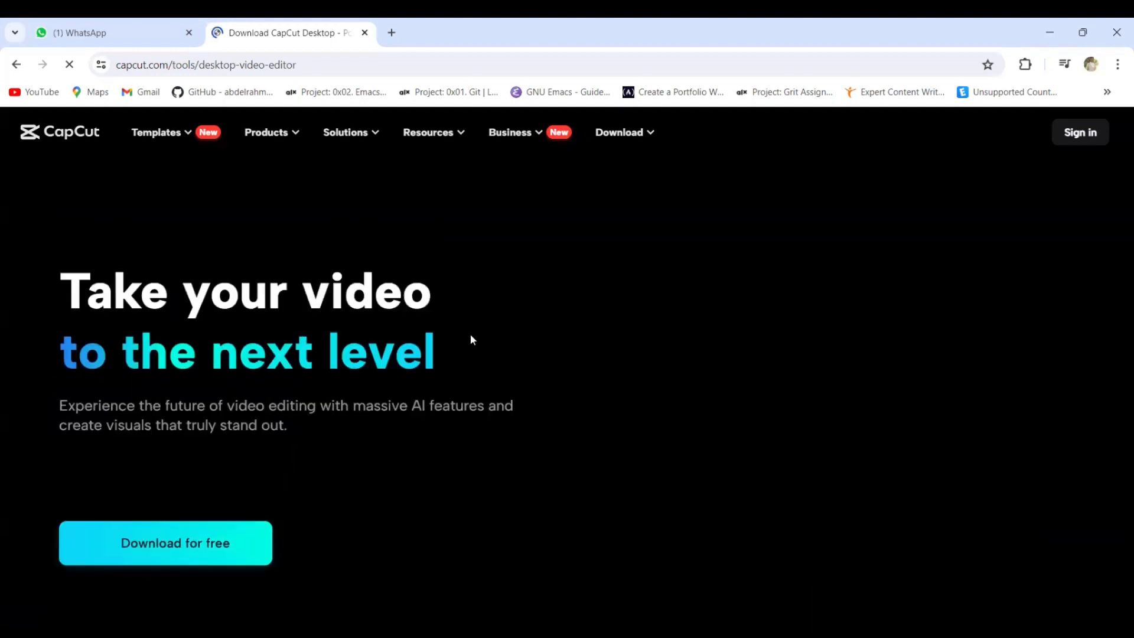
pyautogui.scroll(-3, 404, 306)
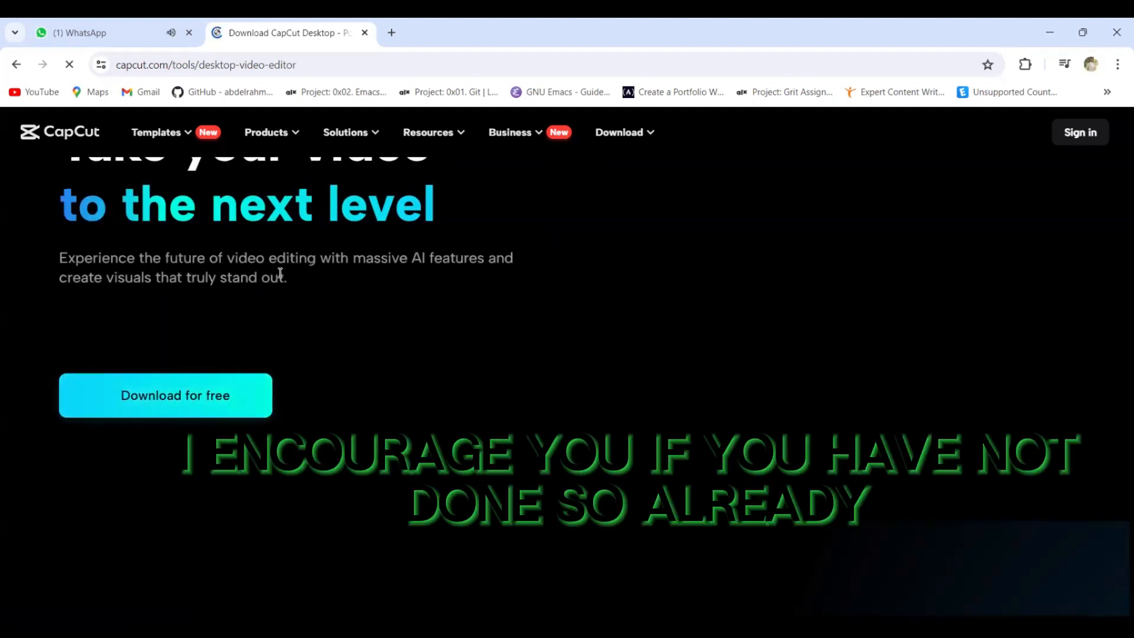
pyautogui.scroll(2, 280, 273)
pyautogui.scroll(-1, 238, 337)
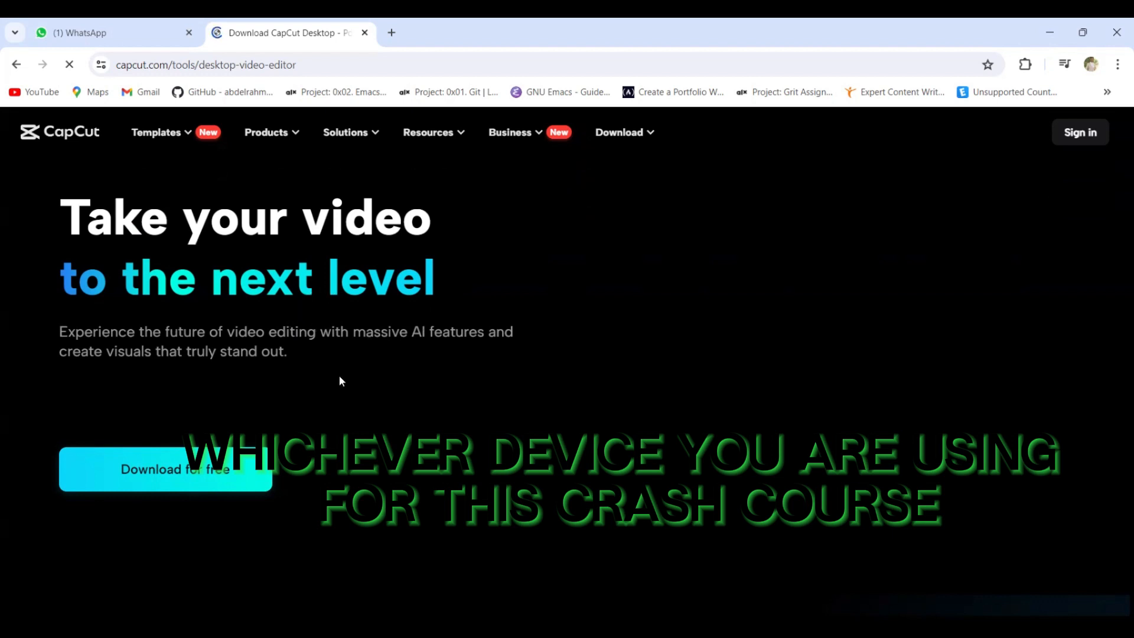
pyautogui.scroll(-1, 340, 381)
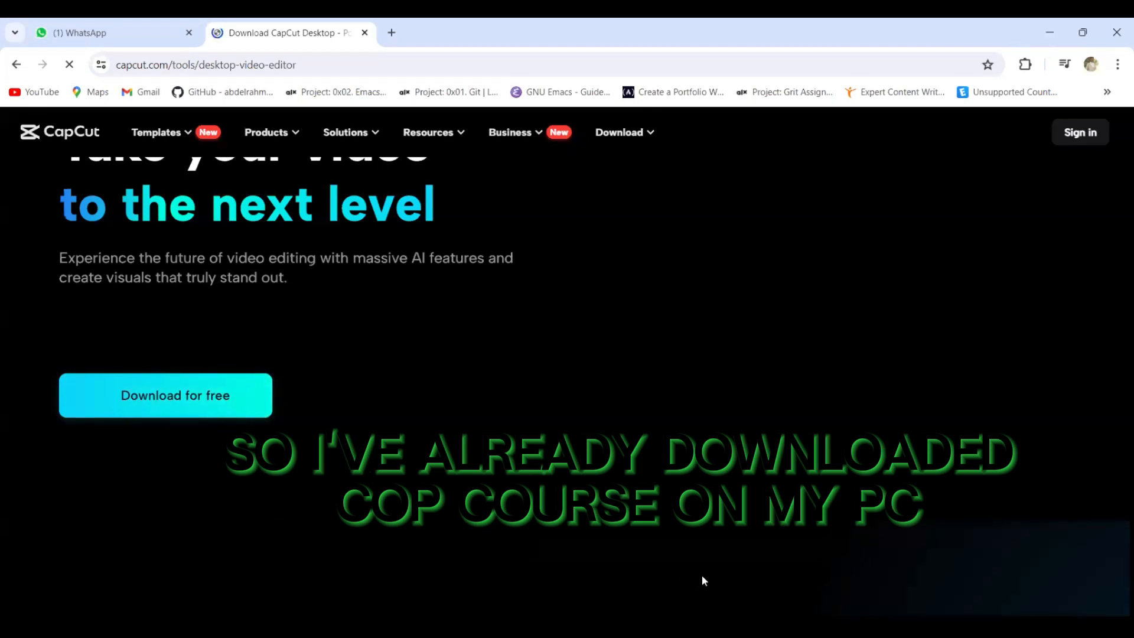
pyautogui.scroll(2, 387, 307)
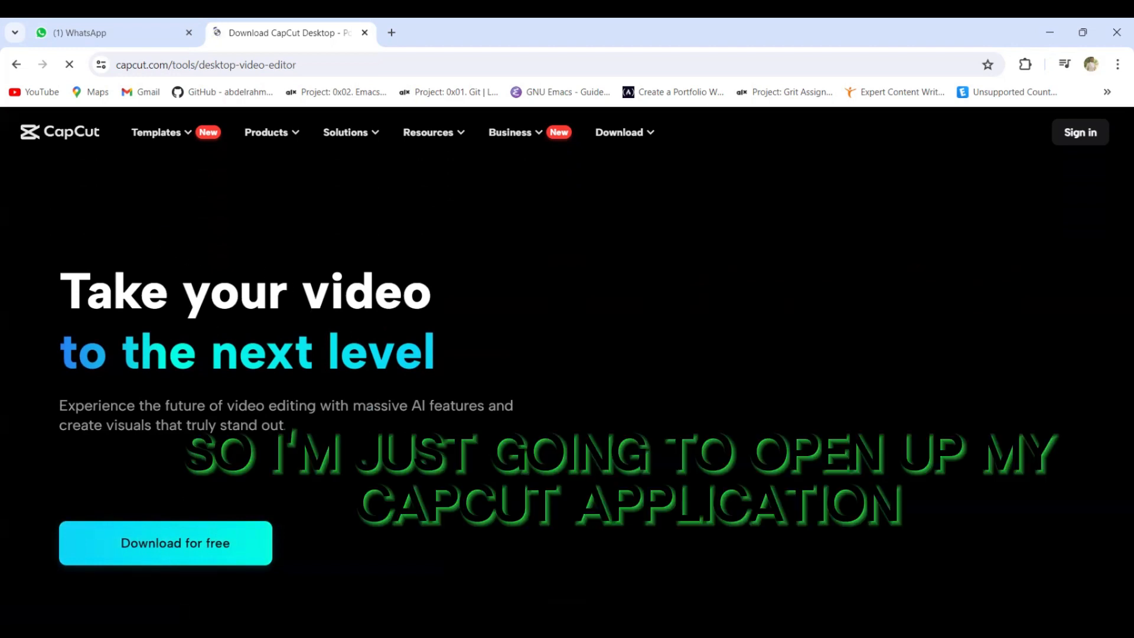
# Switch to the CapCut desktop app and look through its Import, Audio, Text, Stickers, Effects, Transitions, Captions, Filters and Adjustment sections
pyautogui.press('super')
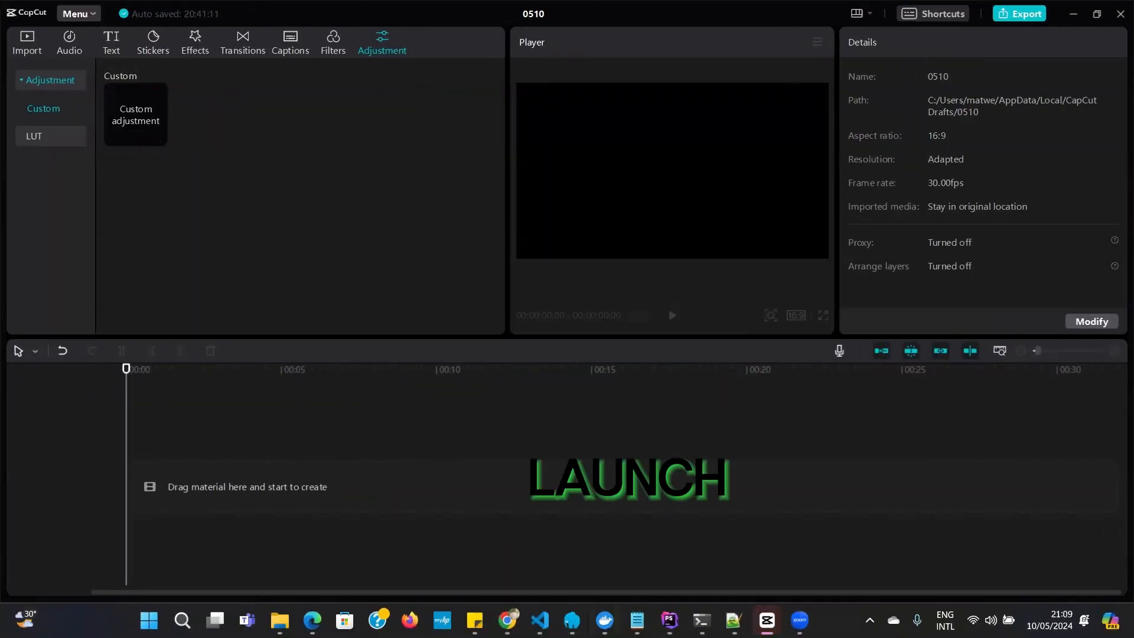
pyautogui.moveTo(767, 620)
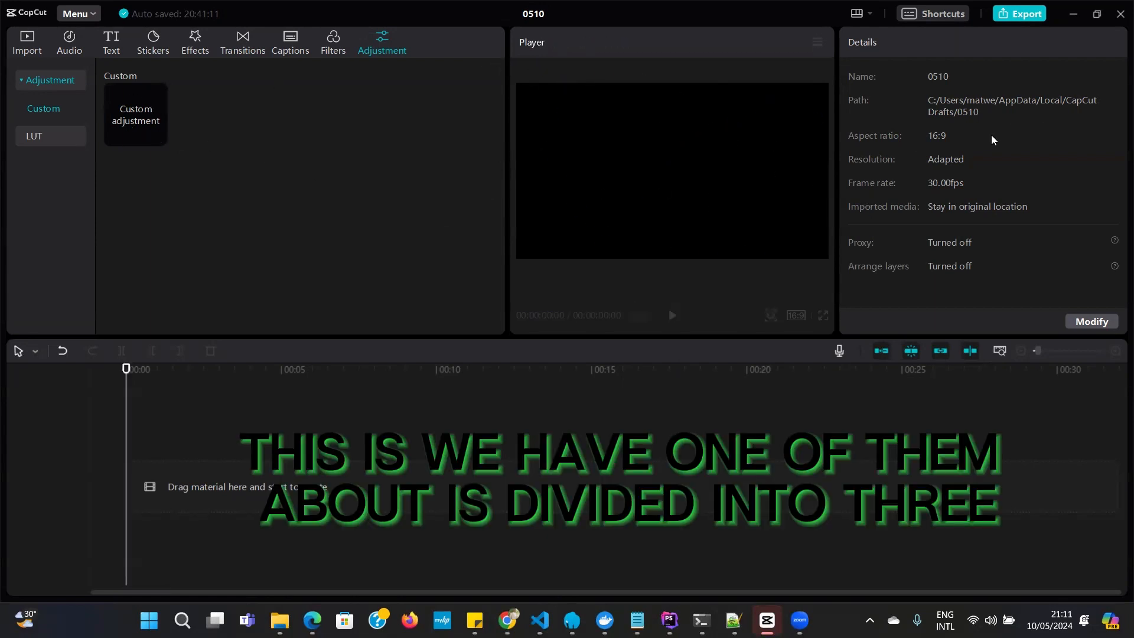
pyautogui.click(32, 52)
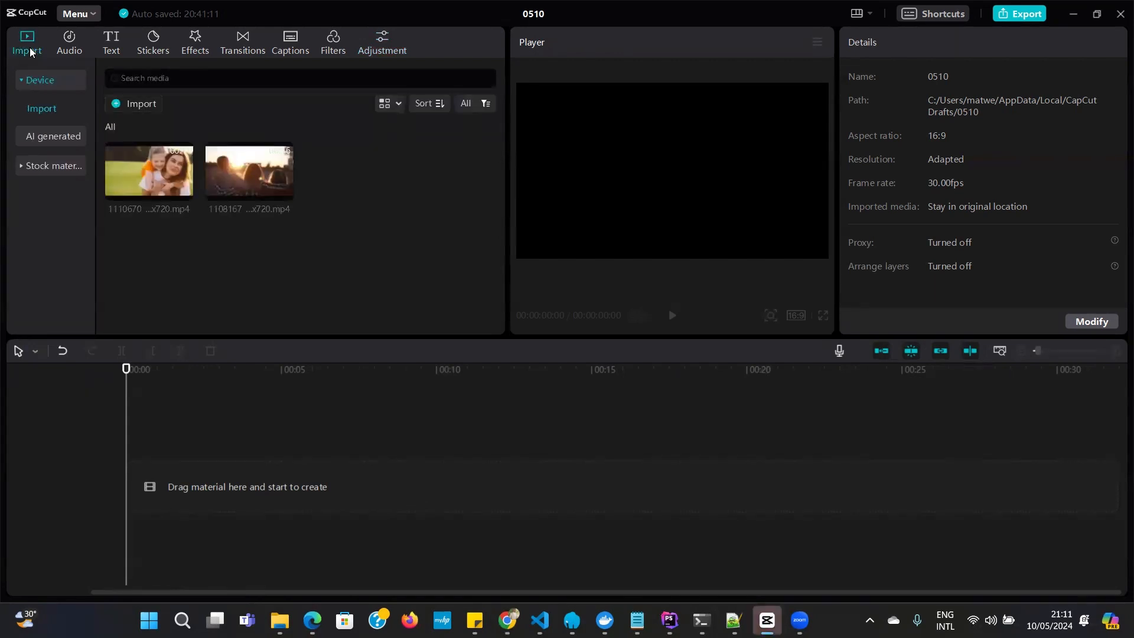
pyautogui.click(70, 47)
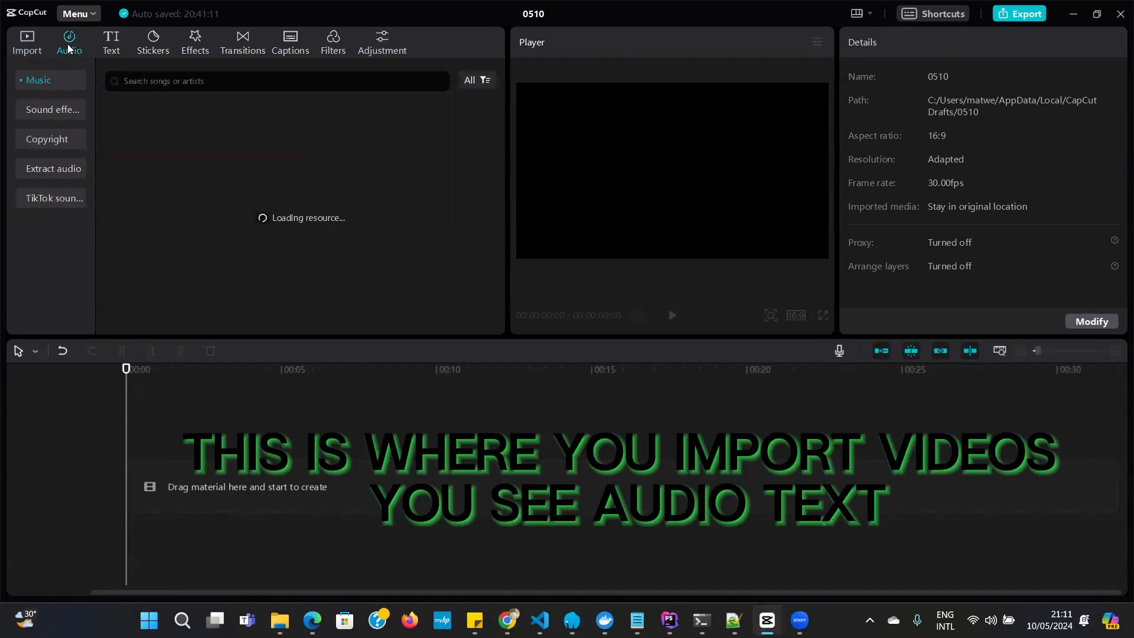
pyautogui.click(111, 52)
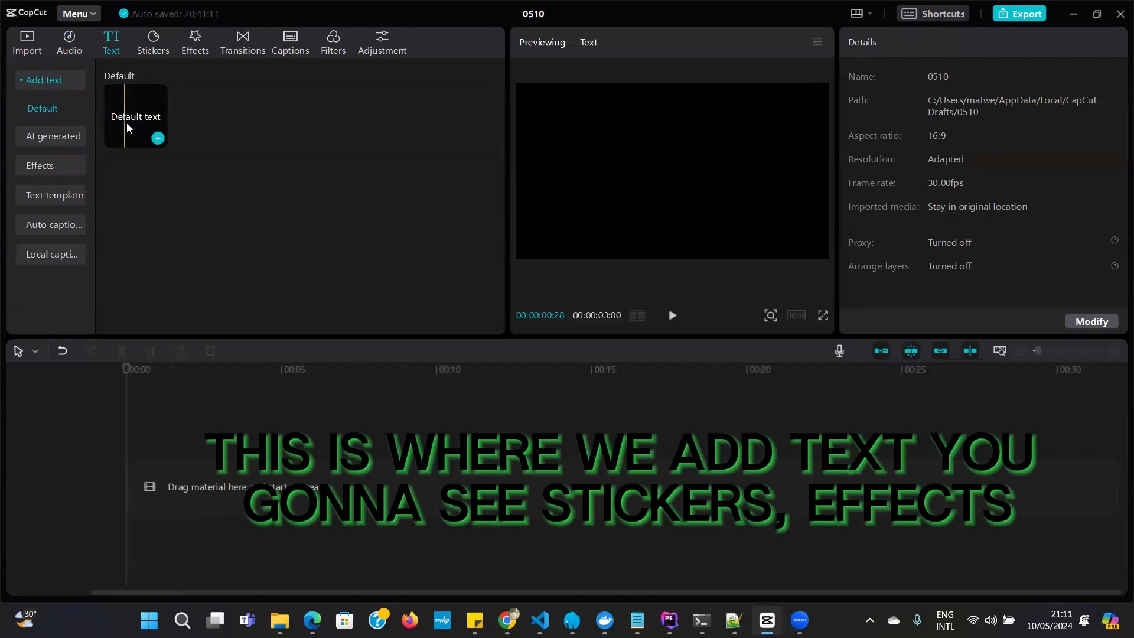
pyautogui.click(161, 49)
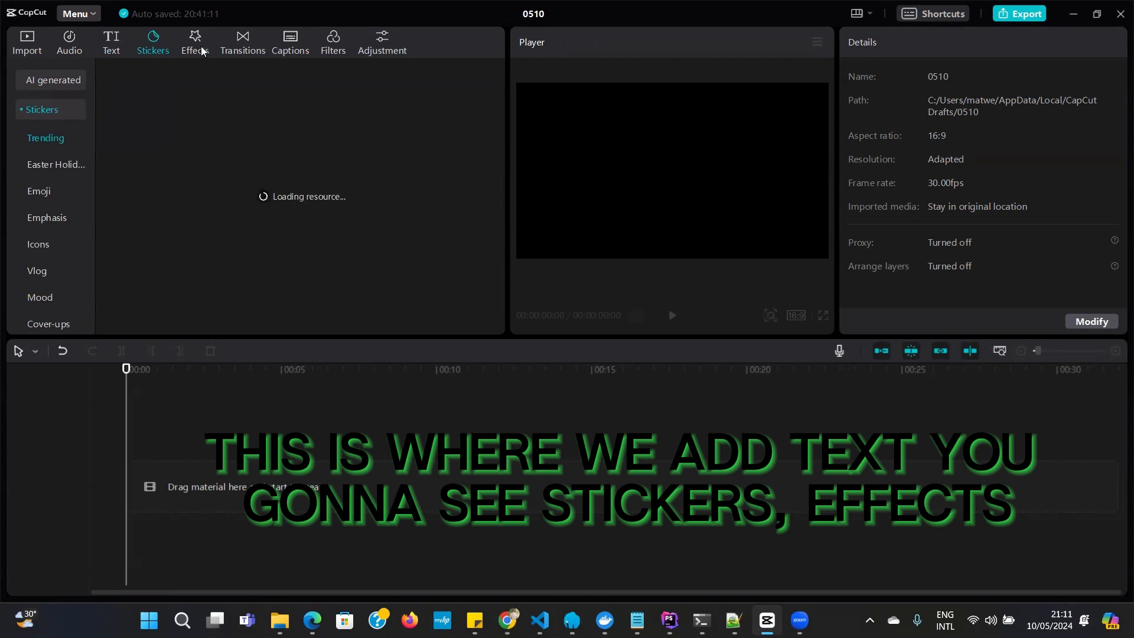
pyautogui.click(201, 50)
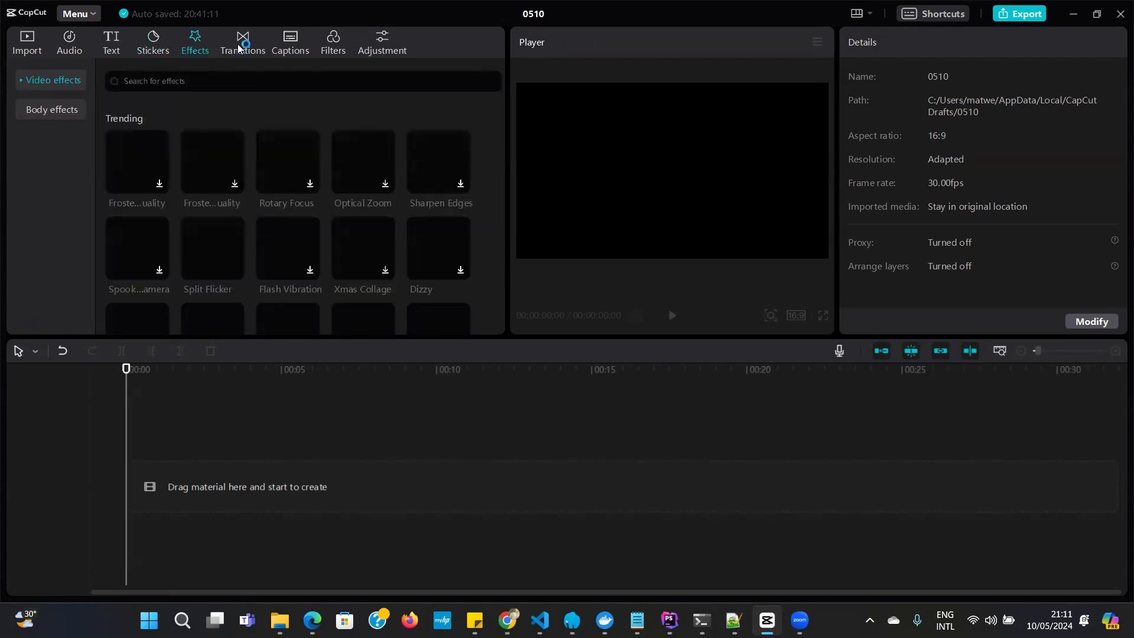
pyautogui.click(241, 47)
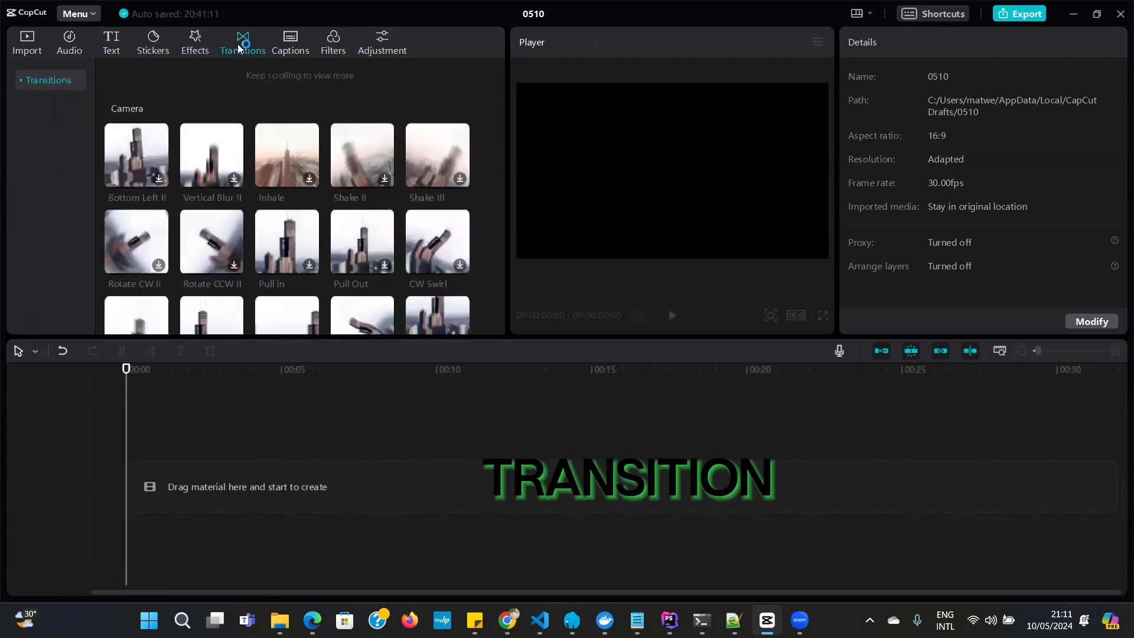
pyautogui.click(281, 53)
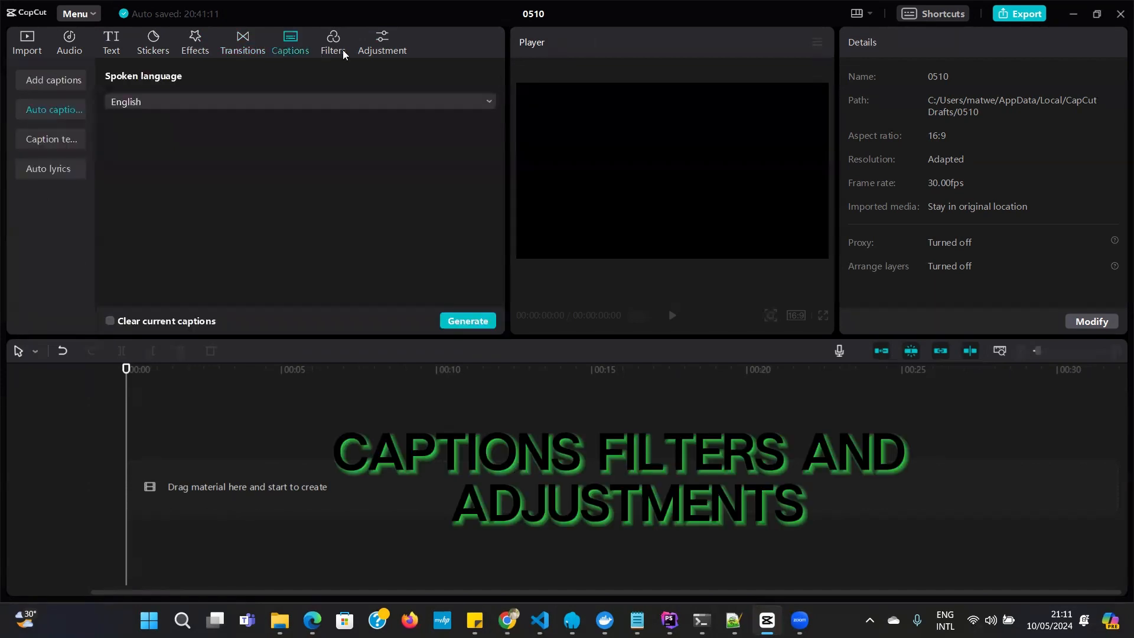
pyautogui.click(345, 53)
pyautogui.click(387, 53)
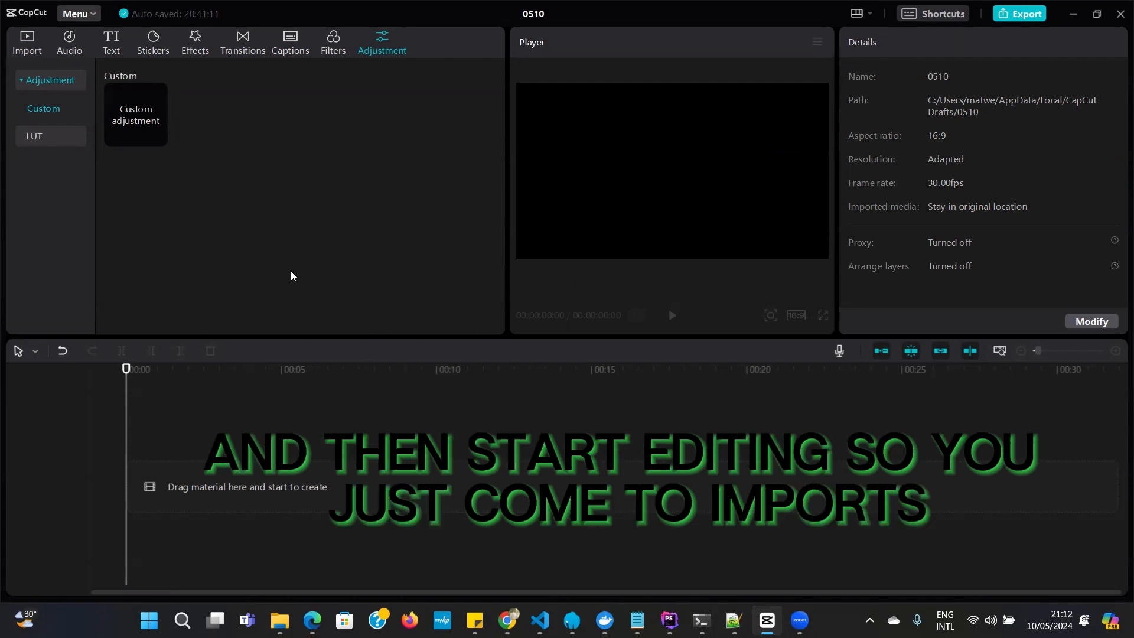
# Import the 1110670_Amusement_Relation_Good-time video from the device's Downloads folder into the project media
pyautogui.click(33, 50)
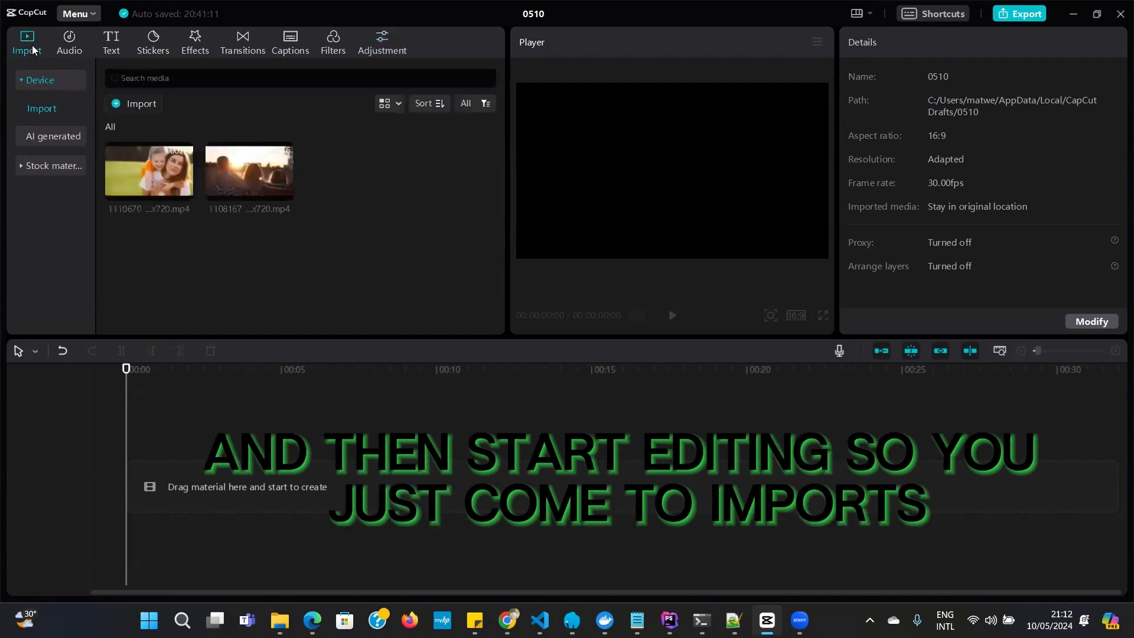
pyautogui.click(44, 82)
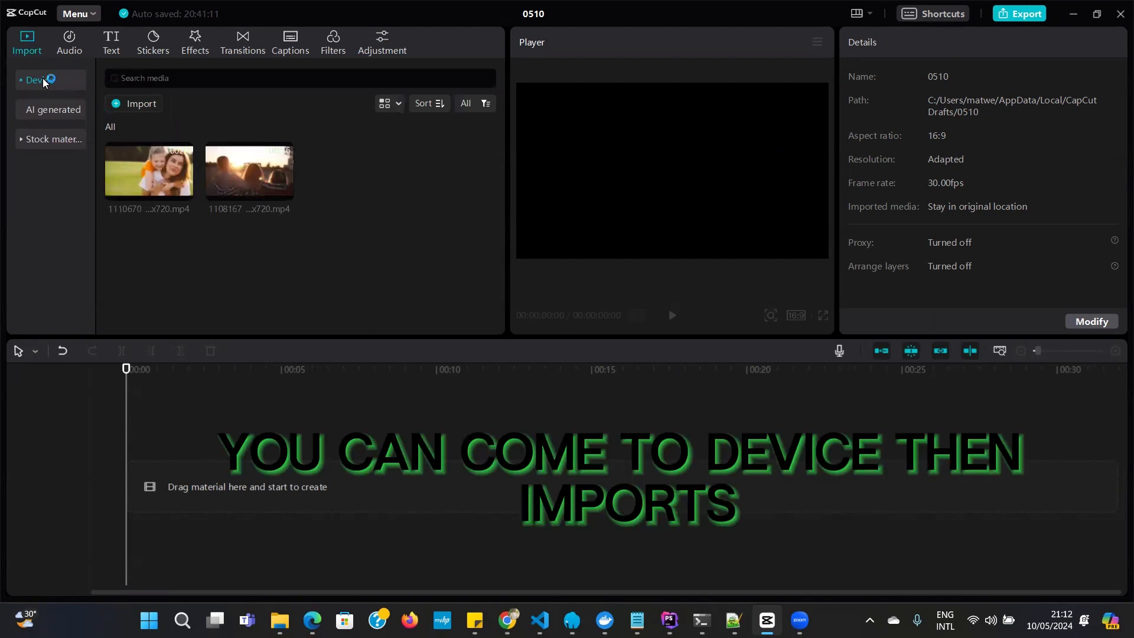
pyautogui.click(43, 82)
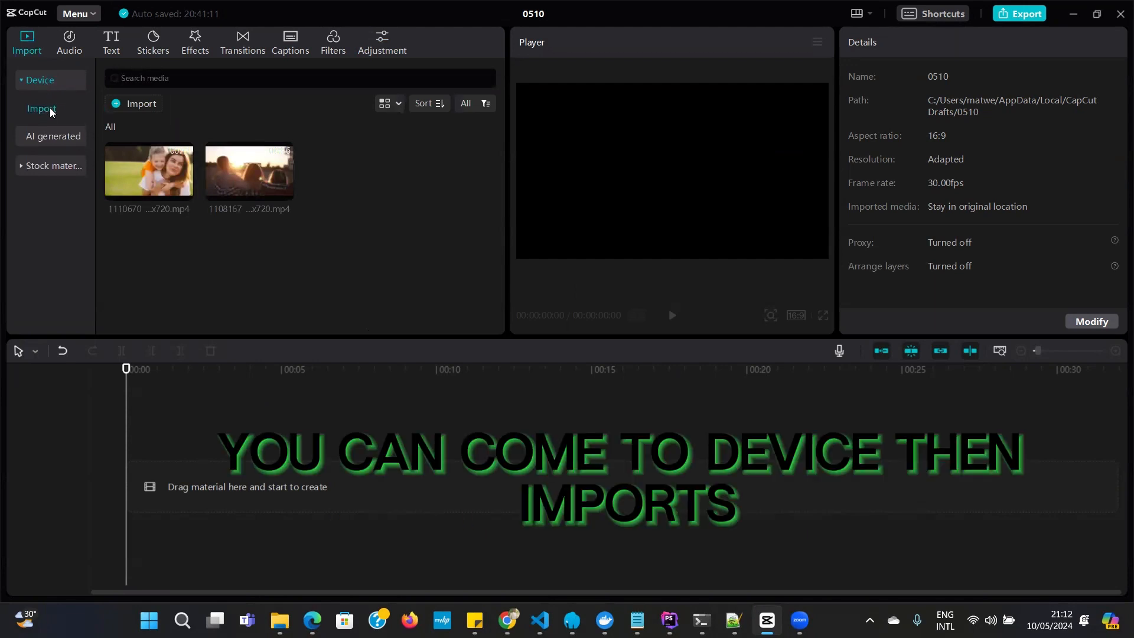
pyautogui.click(139, 103)
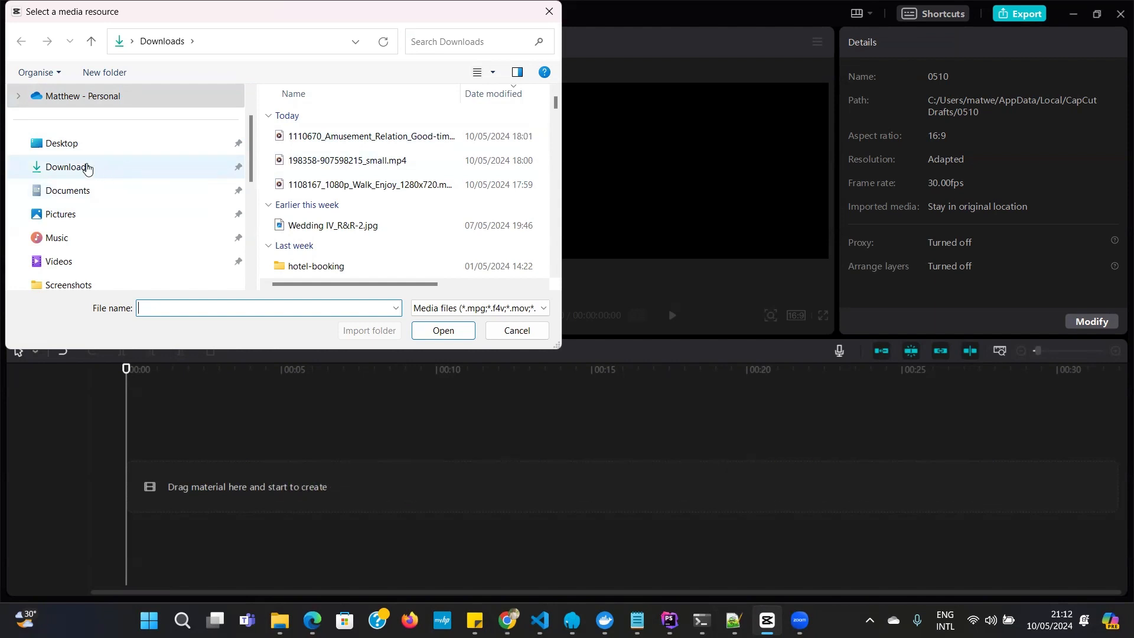
pyautogui.click(77, 144)
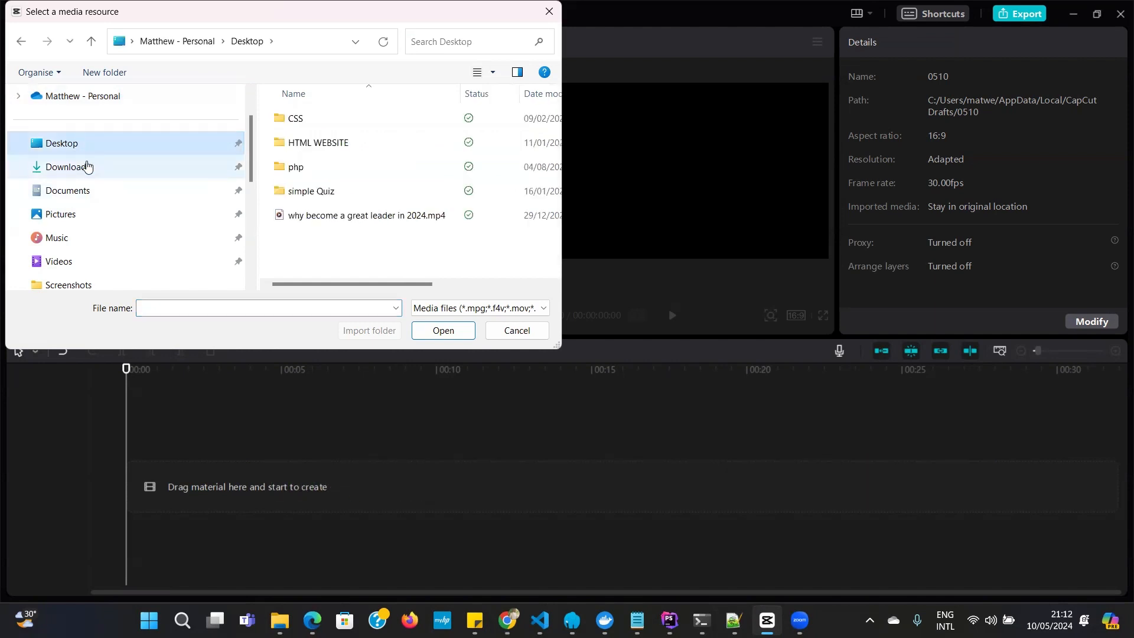
pyautogui.click(87, 167)
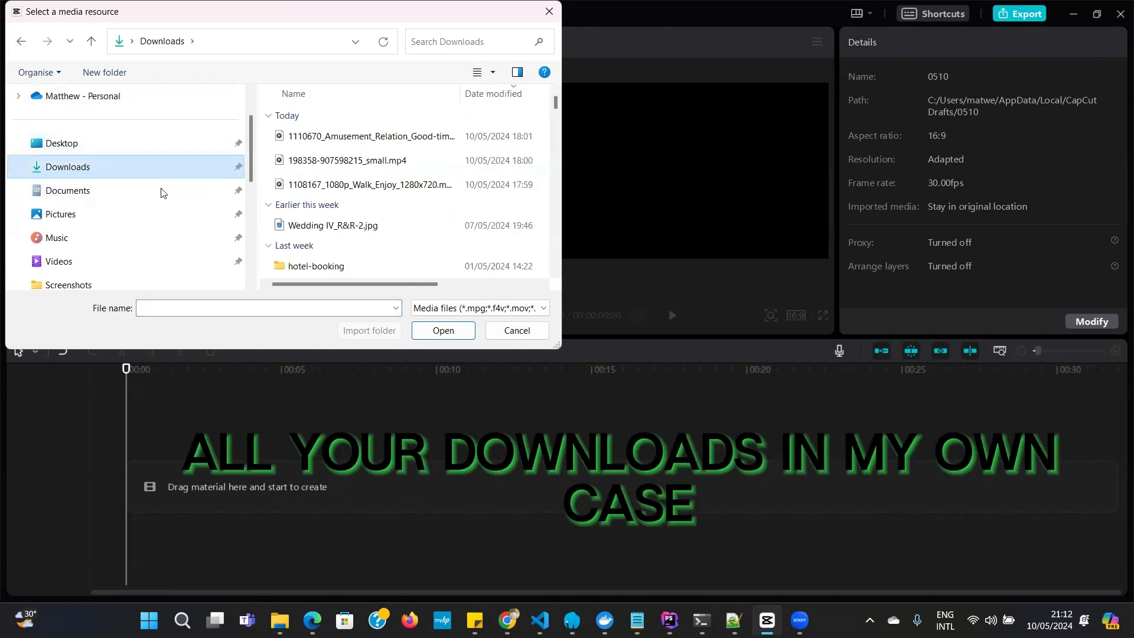
pyautogui.click(339, 137)
pyautogui.click(442, 331)
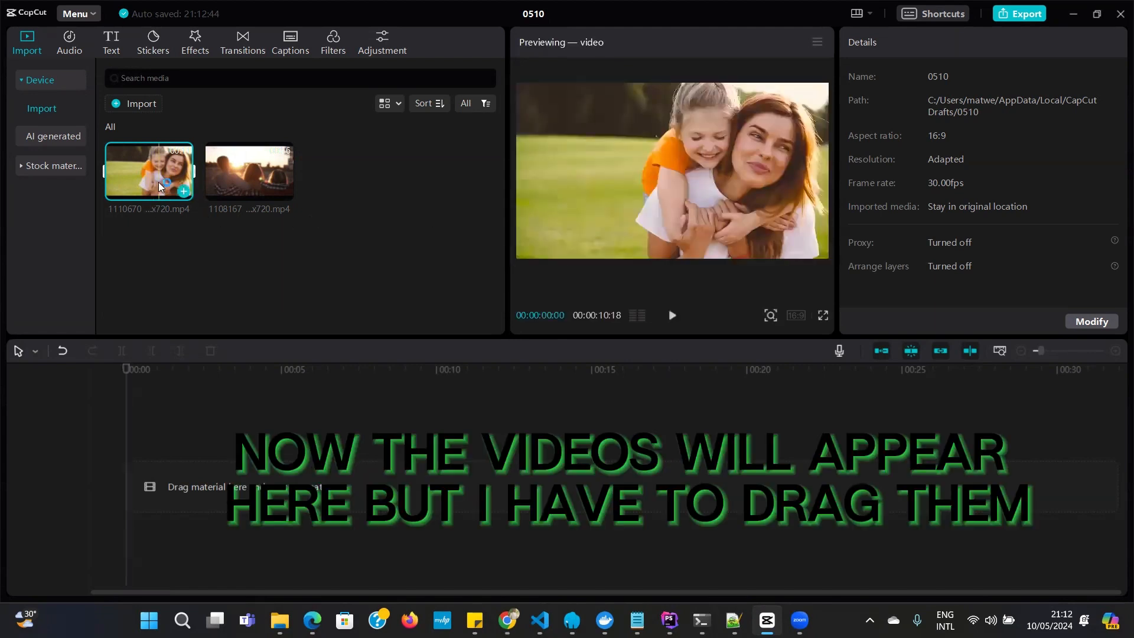
# Place the 1110670 video at the start of the timeline and trim its end slightly to a duration of 00:00:10:17
pyautogui.moveTo(149, 169); pyautogui.dragTo(141, 499)
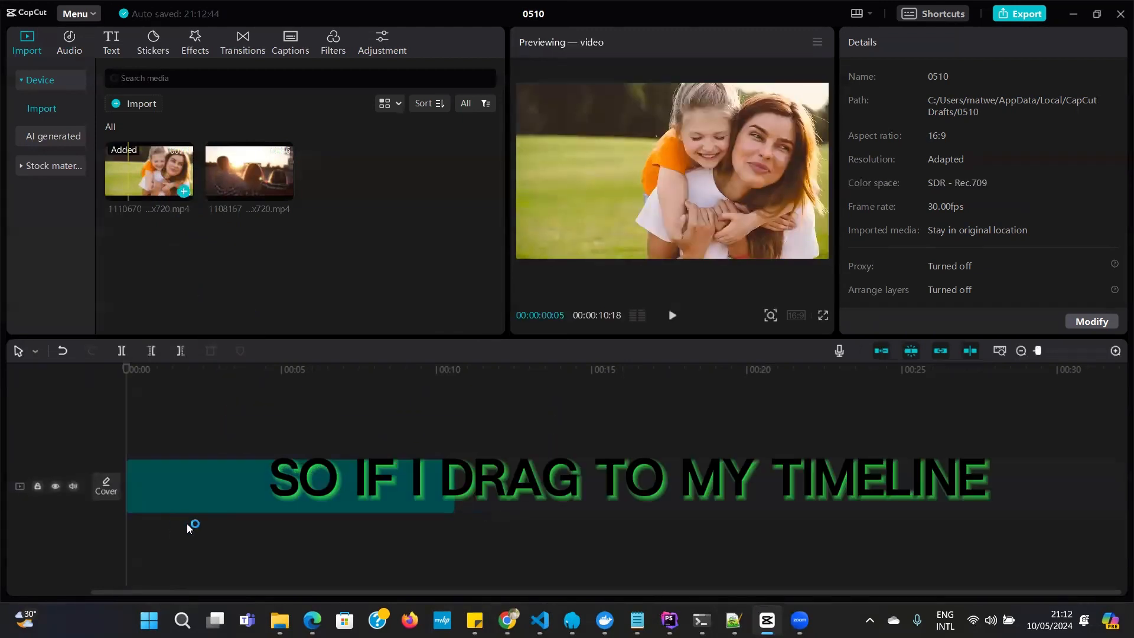
pyautogui.click(388, 460)
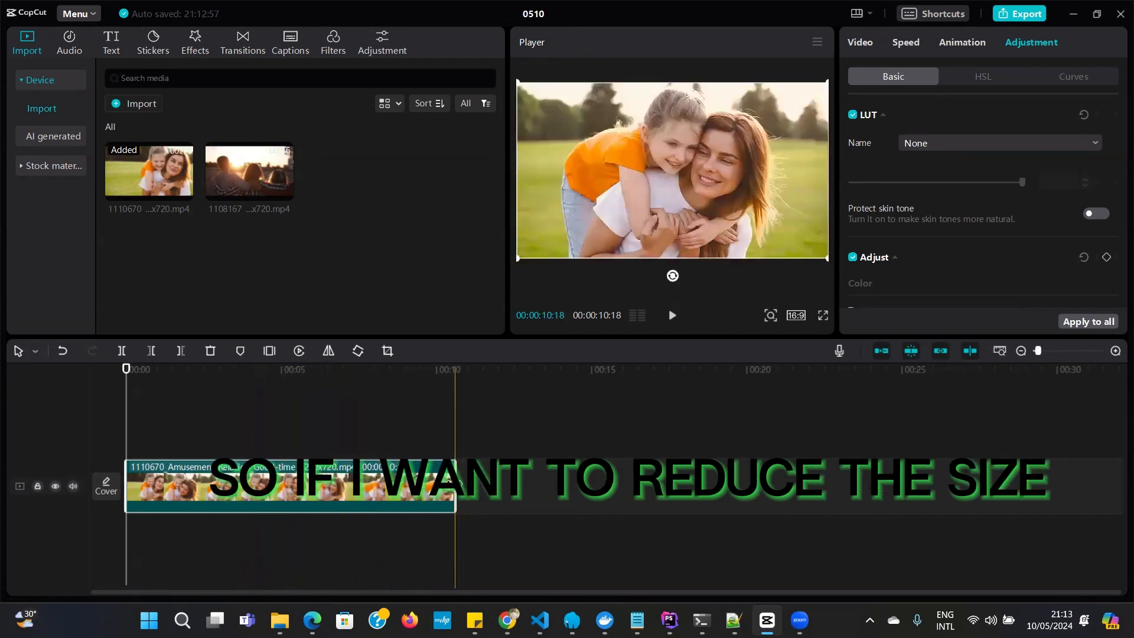
pyautogui.moveTo(454, 485)
pyautogui.mouseDown()
pyautogui.moveTo(180, 509)
pyautogui.moveTo(192, 485)
pyautogui.moveTo(454, 476)
pyautogui.mouseUp()
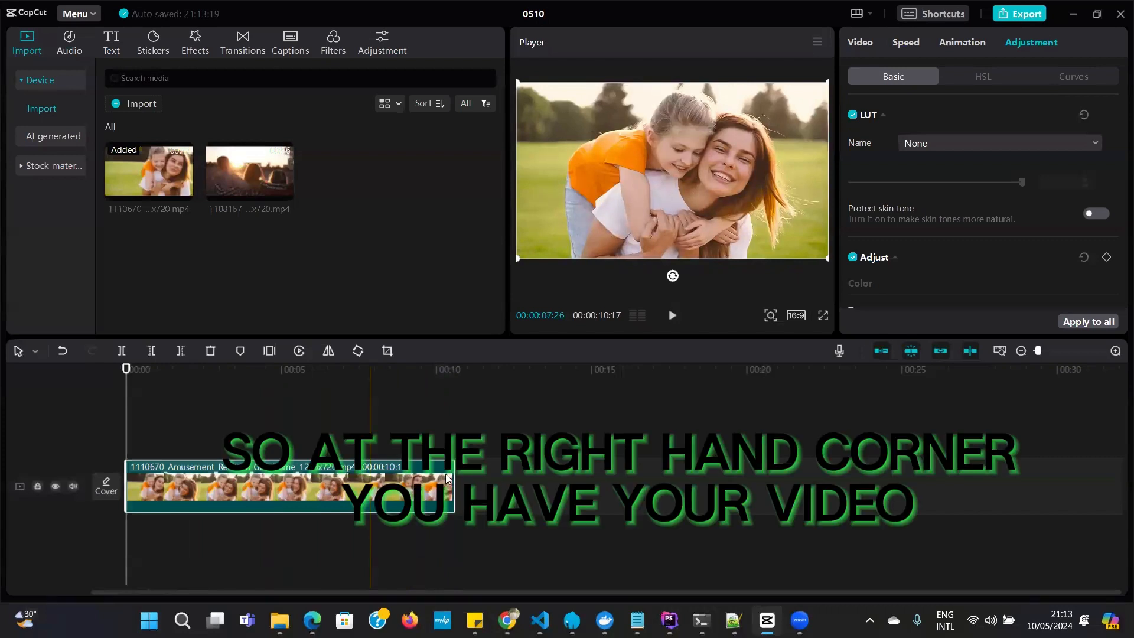
# Scale the timeline clip to 214% and look over the remaining basic video options, from Blend to Canvas
pyautogui.click(863, 45)
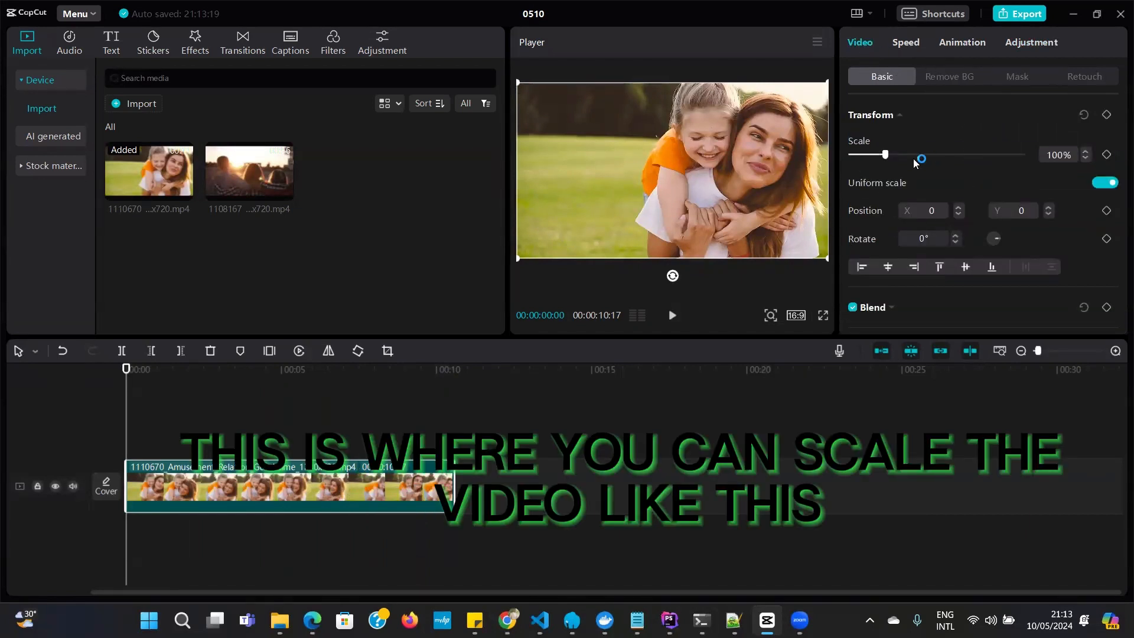
pyautogui.moveTo(884, 158)
pyautogui.mouseDown()
pyautogui.moveTo(903, 157)
pyautogui.moveTo(855, 157)
pyautogui.moveTo(964, 156)
pyautogui.moveTo(886, 165)
pyautogui.moveTo(918, 175)
pyautogui.mouseUp()
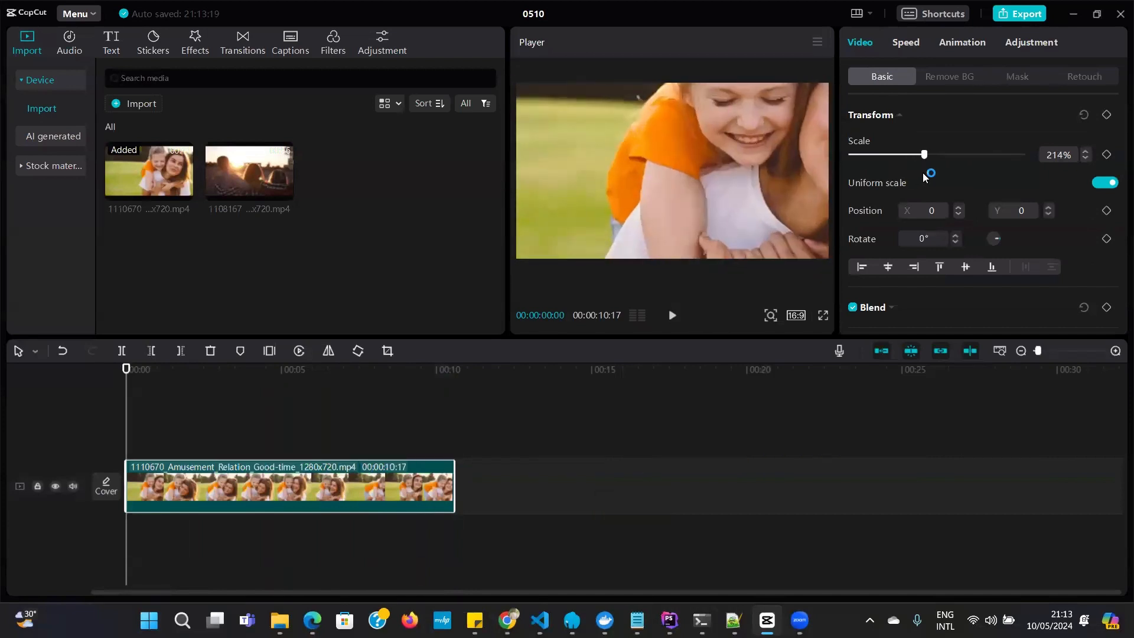
pyautogui.scroll(-5, 971, 230)
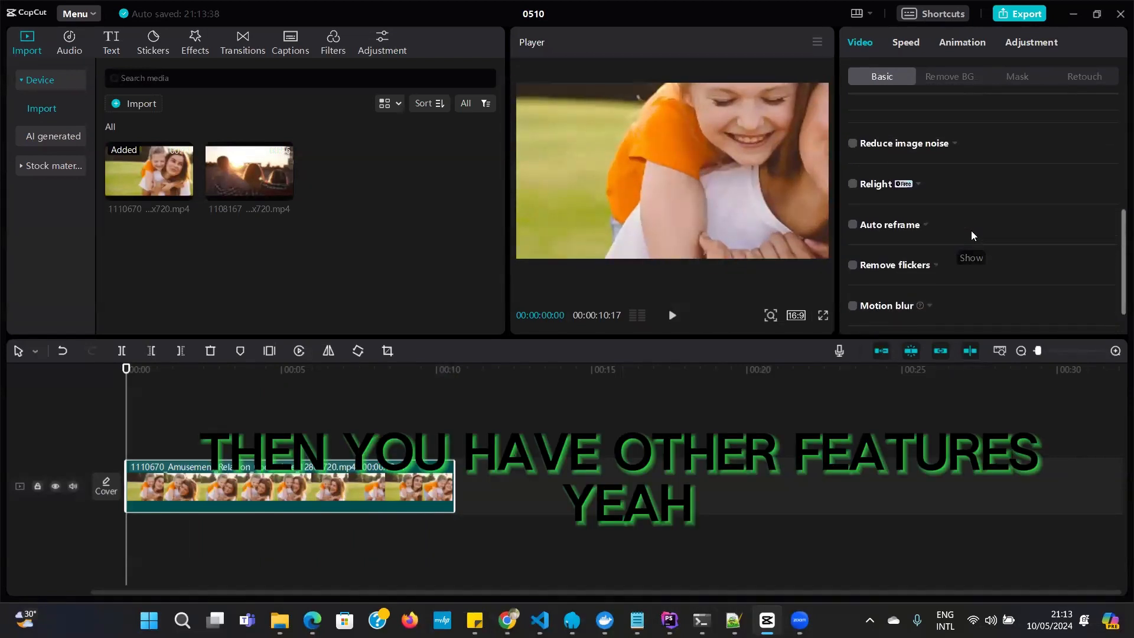
pyautogui.scroll(1, 971, 233)
pyautogui.scroll(5, 971, 236)
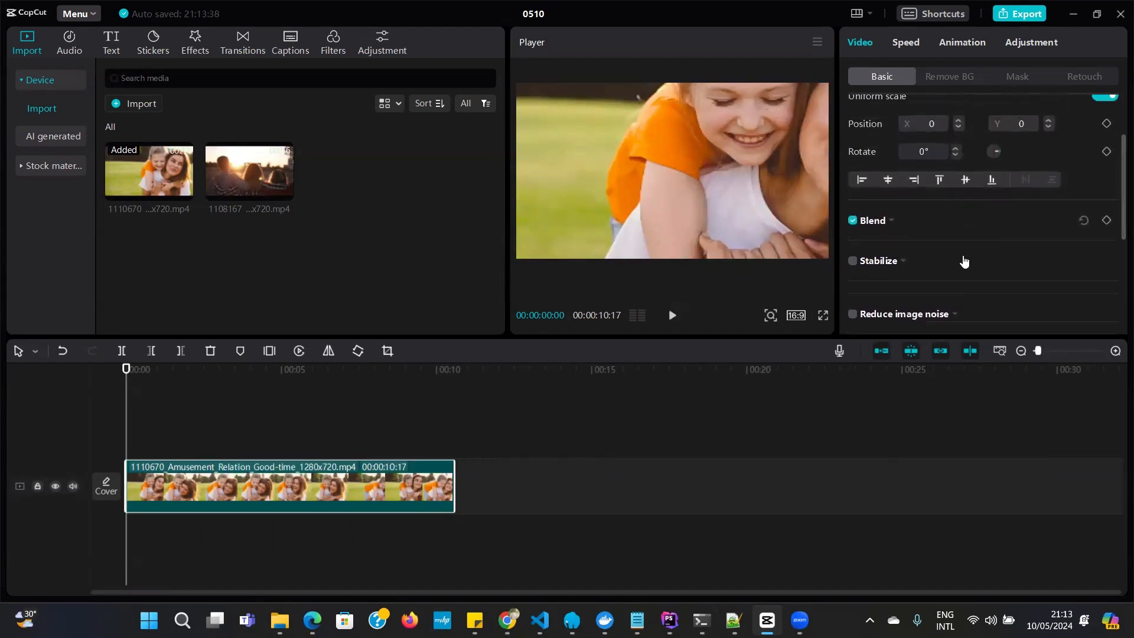
pyautogui.scroll(-5, 958, 235)
pyautogui.scroll(-1, 958, 235)
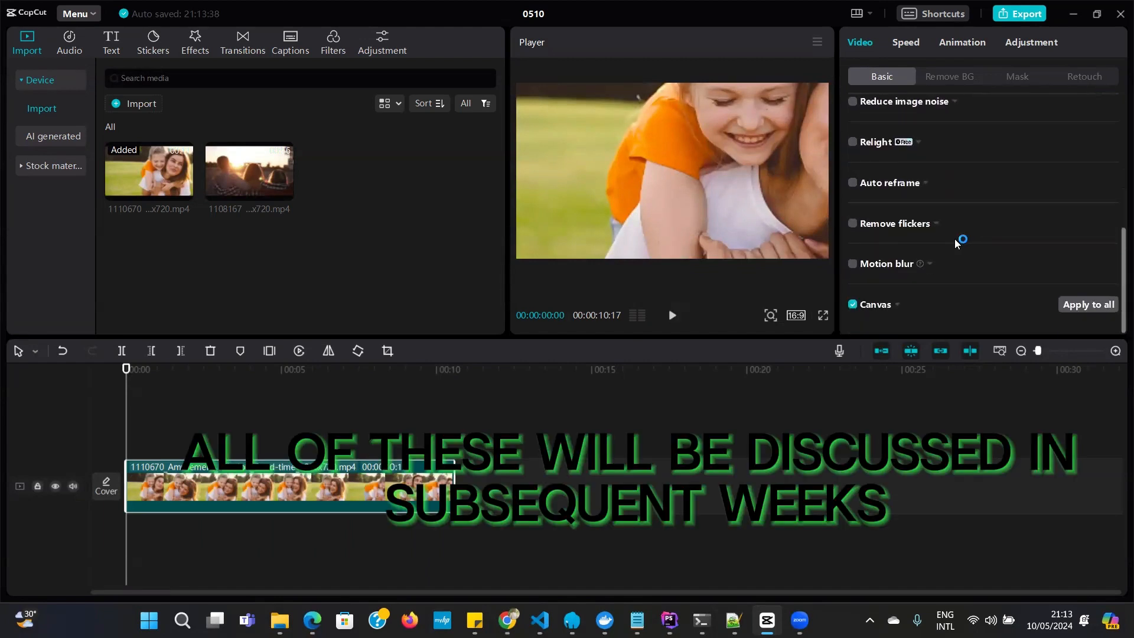
# Look through the clip's Remove BG, Mask and Retouch video options
pyautogui.scroll(5, 954, 239)
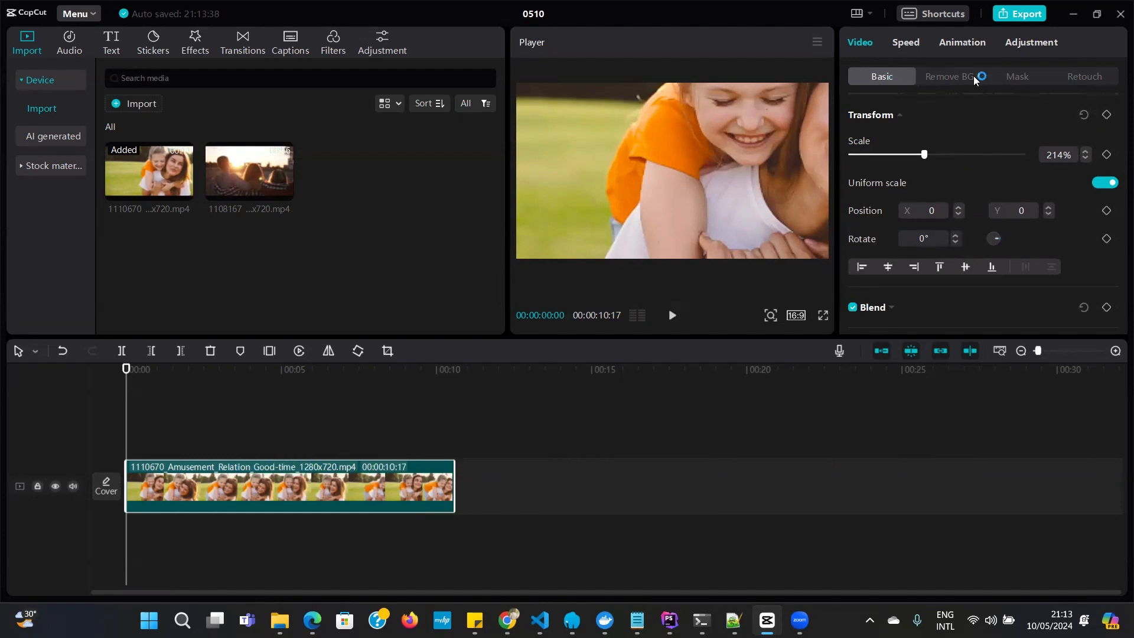
pyautogui.click(938, 77)
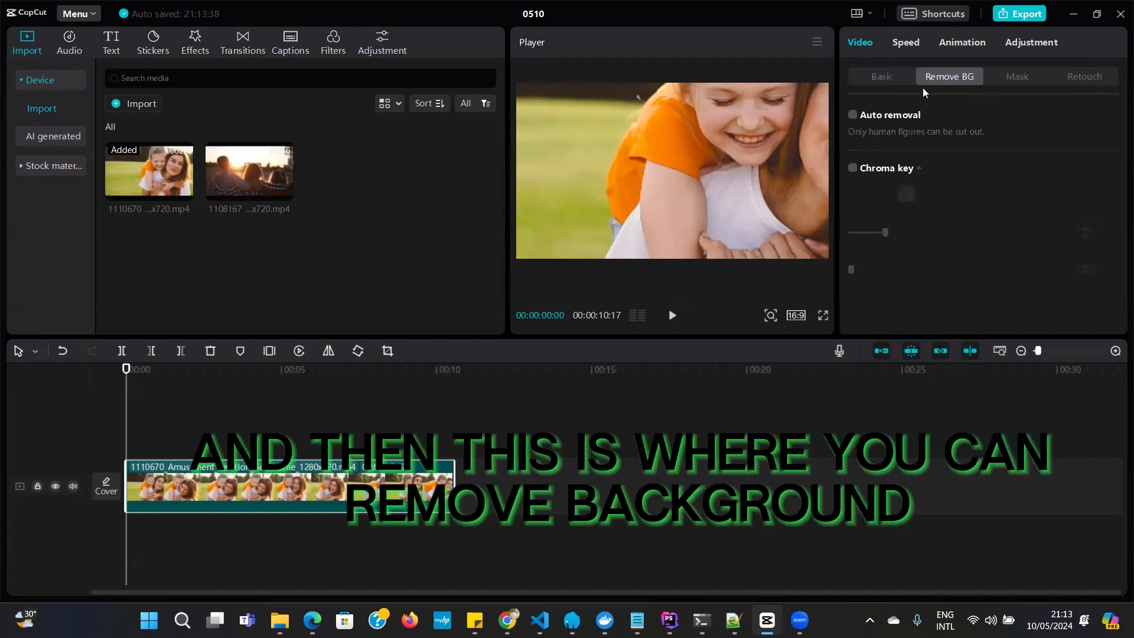
pyautogui.click(1022, 76)
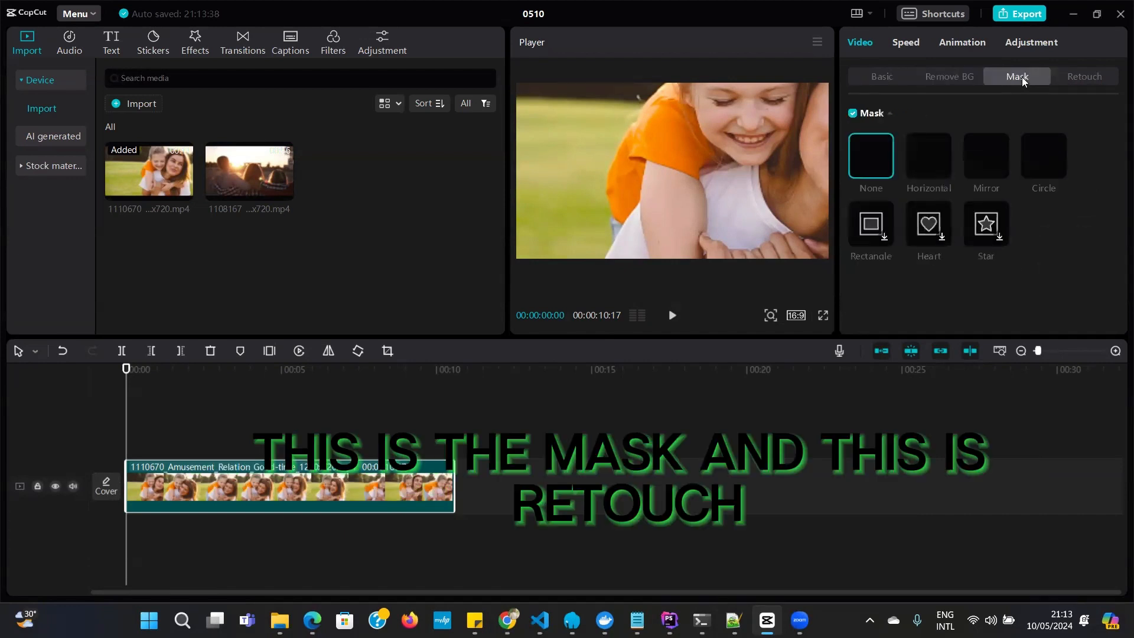
pyautogui.click(1089, 78)
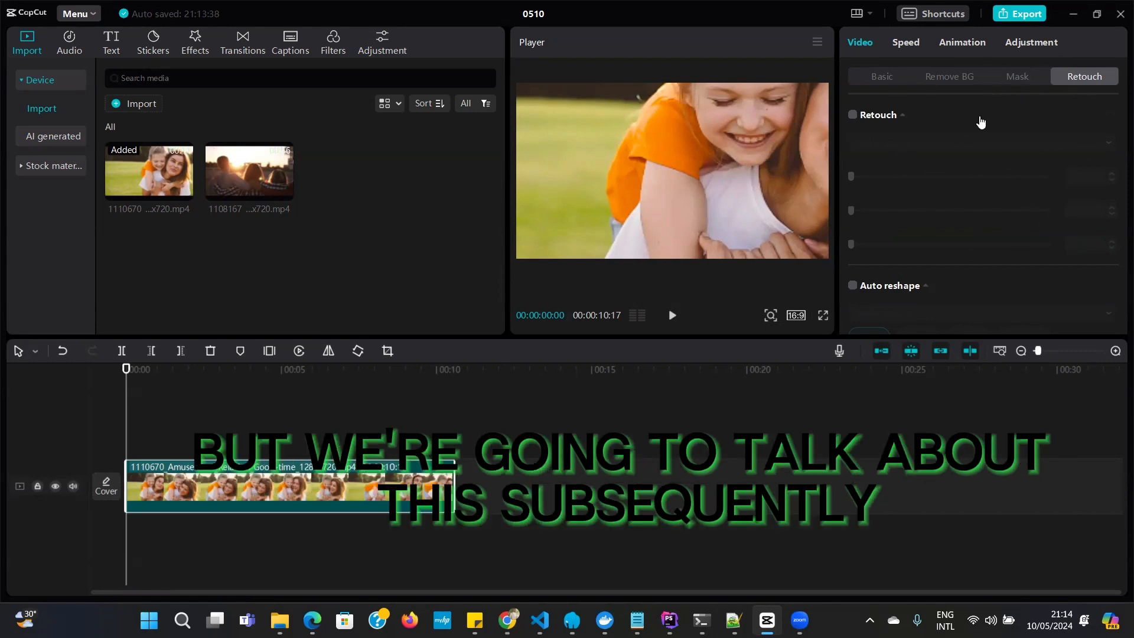
# Try the timeline clip at 100x speed, slow it down to 0.7x and play the result
pyautogui.click(908, 43)
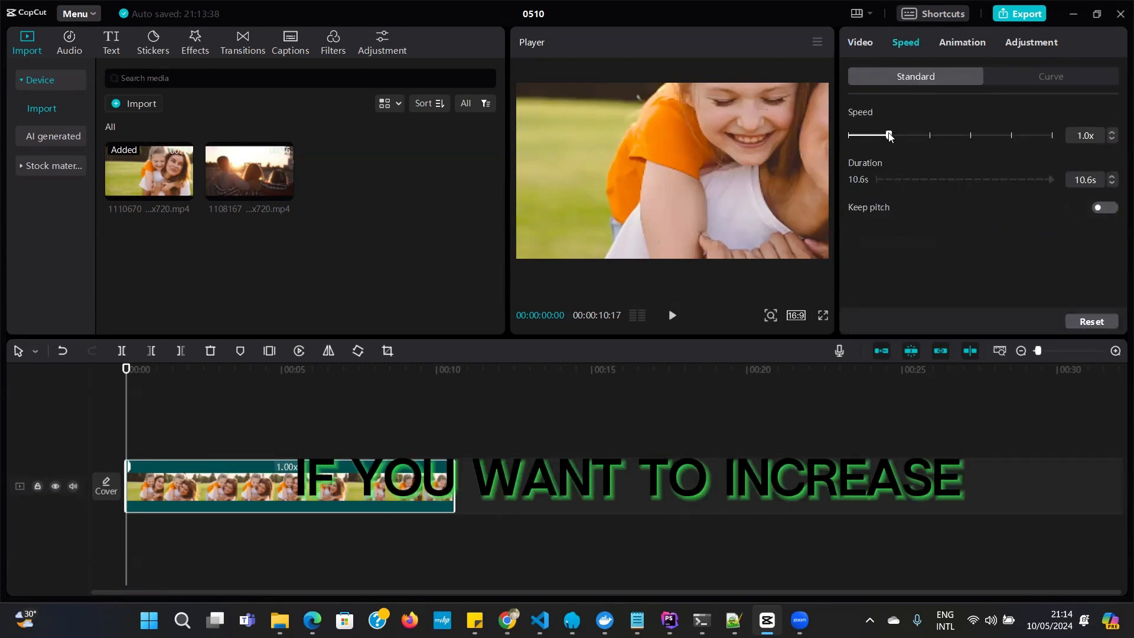
pyautogui.moveTo(898, 136); pyautogui.dragTo(1053, 141)
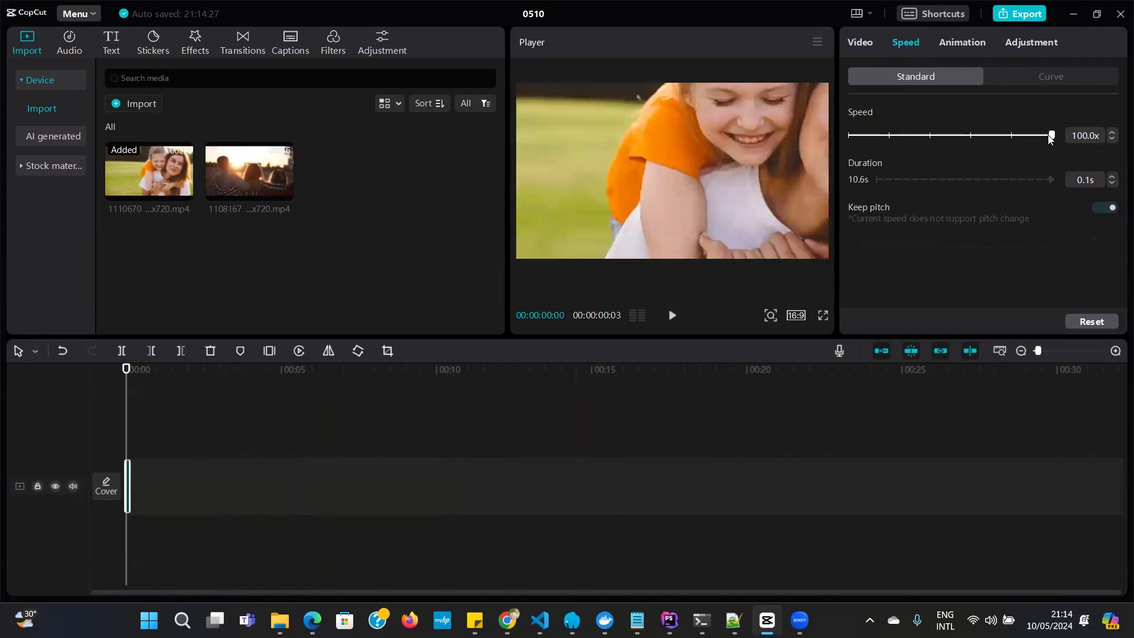
pyautogui.moveTo(1051, 136); pyautogui.dragTo(1036, 140)
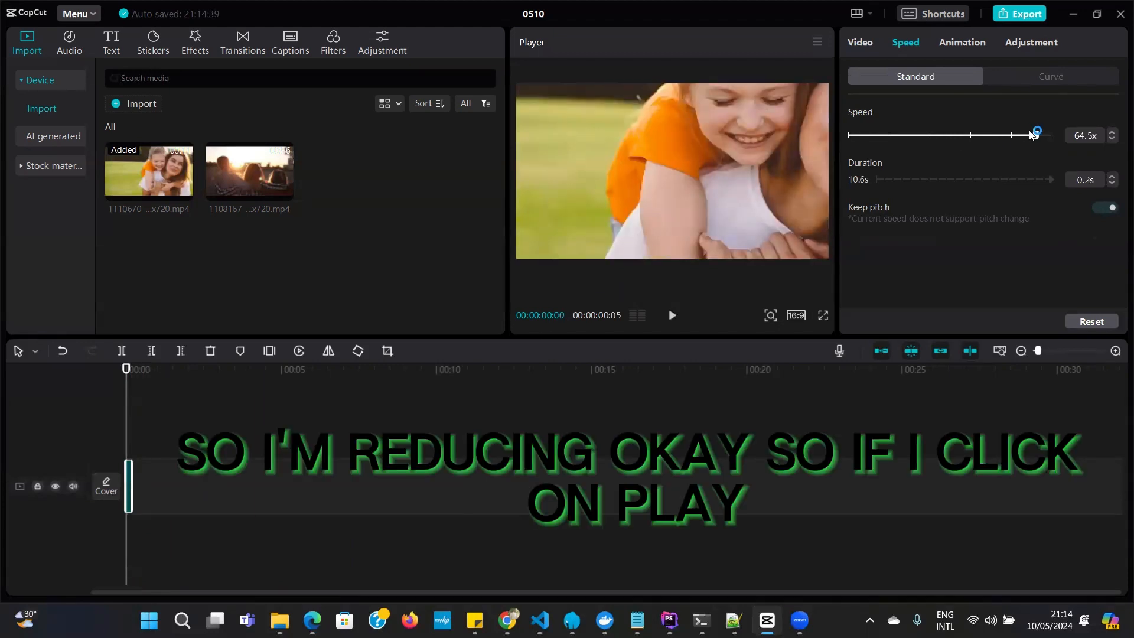
pyautogui.moveTo(1035, 136); pyautogui.dragTo(957, 152)
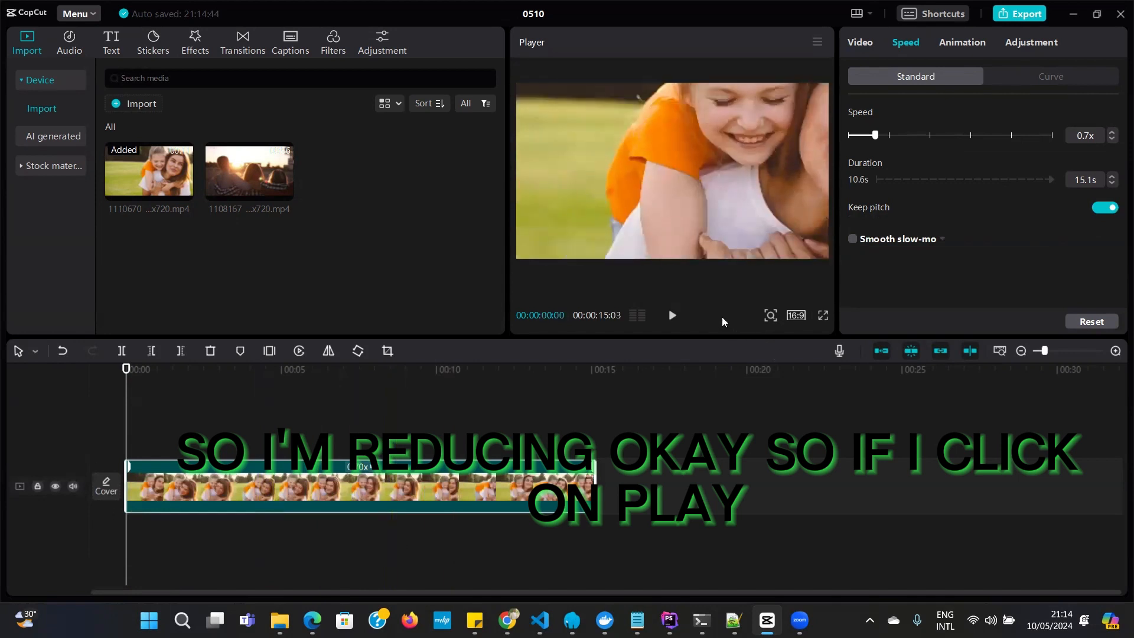
pyautogui.click(673, 316)
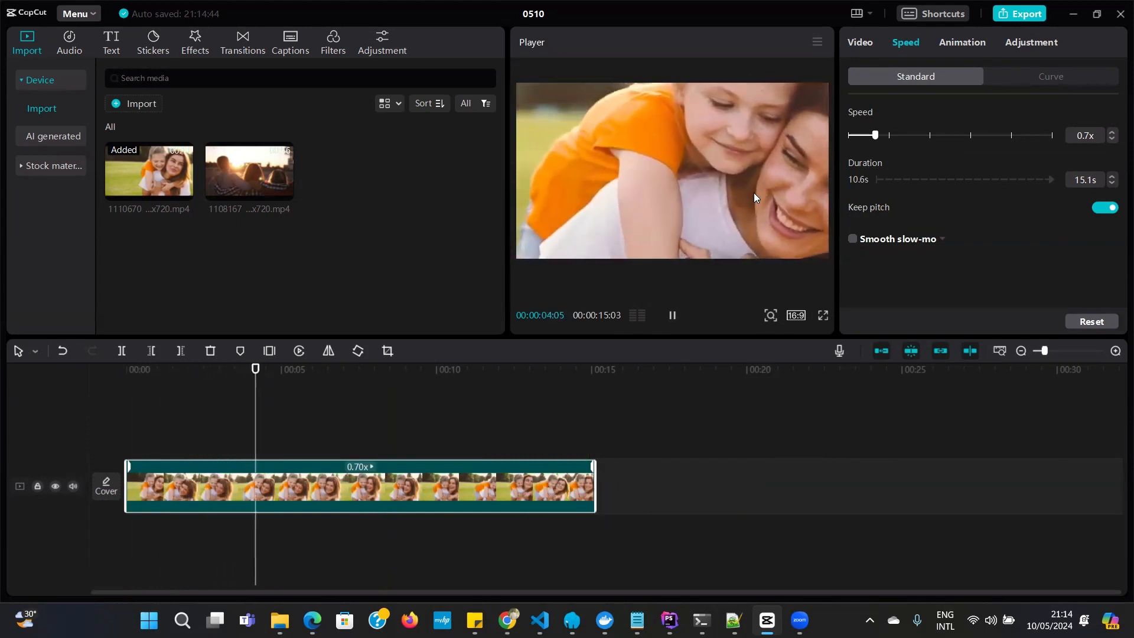
# Set the clip's speed to 5.0x and place the playhead at about 00:00:01:01
pyautogui.moveTo(876, 142); pyautogui.dragTo(970, 136)
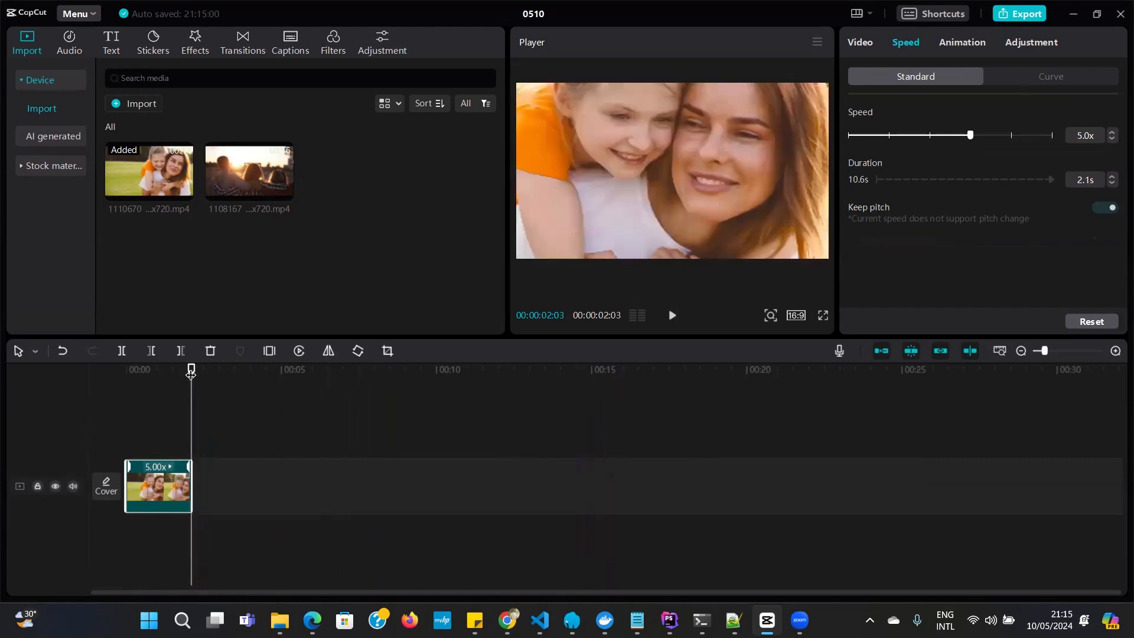
pyautogui.click(159, 369)
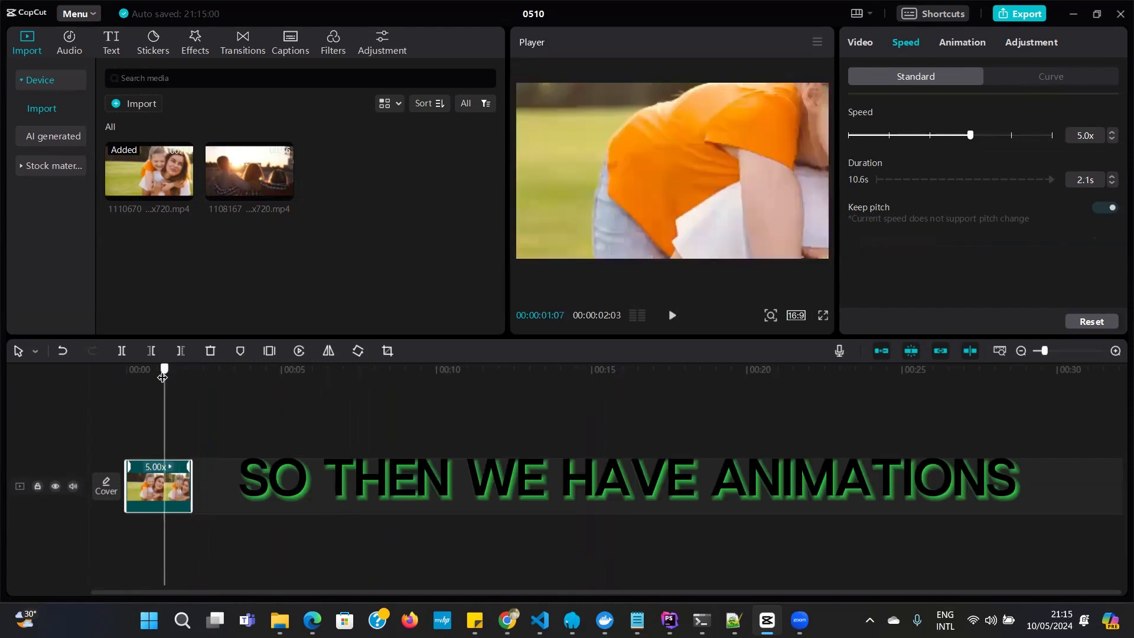
# Try the Shake 3, Shake 1 and vertical rock intro animations on the clip, and settle on Mini Zoom
pyautogui.click(957, 44)
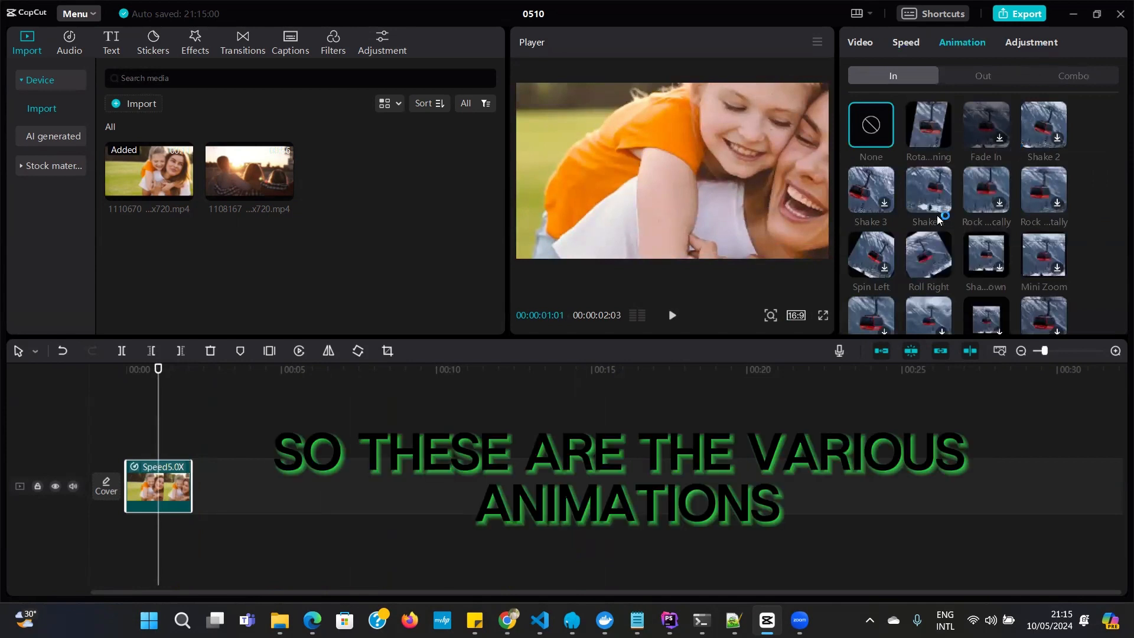
pyautogui.click(880, 199)
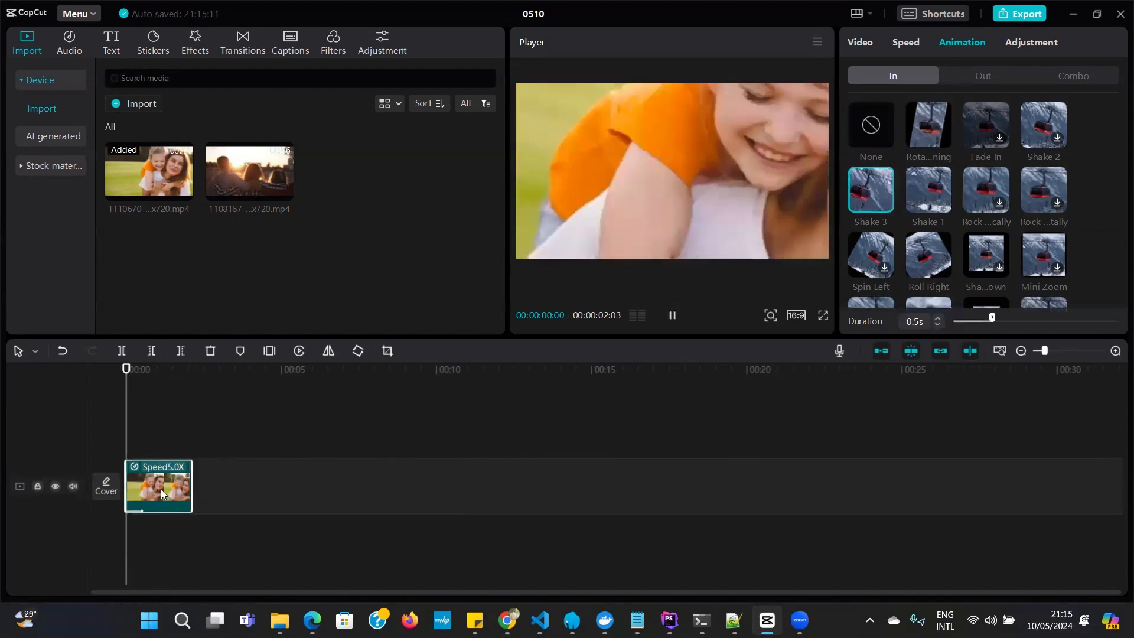
pyautogui.click(914, 190)
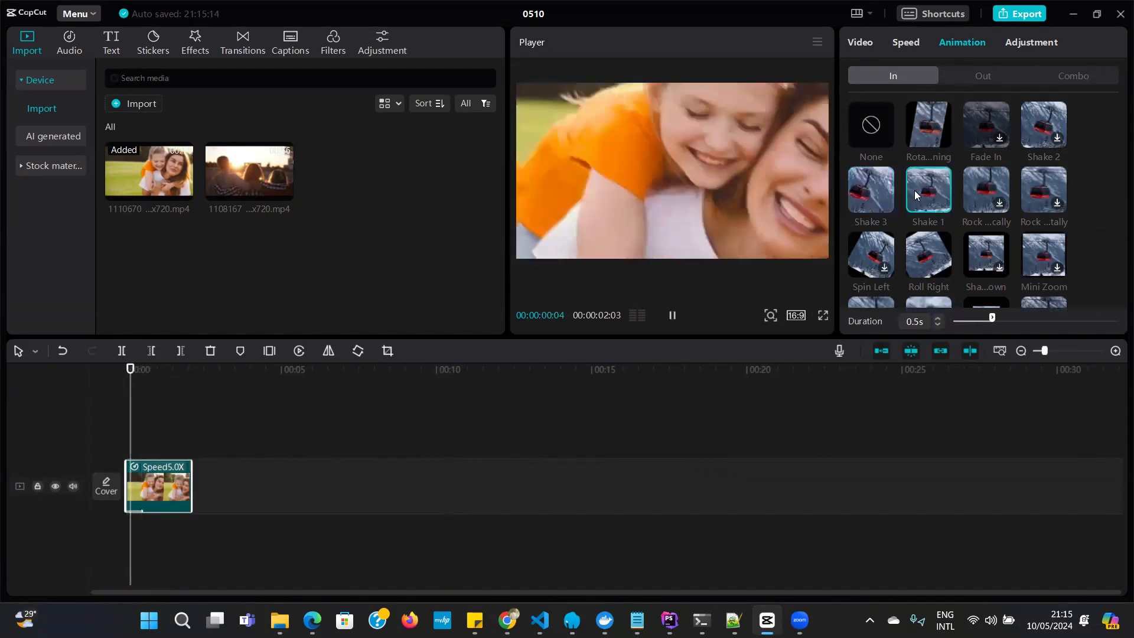
pyautogui.click(988, 188)
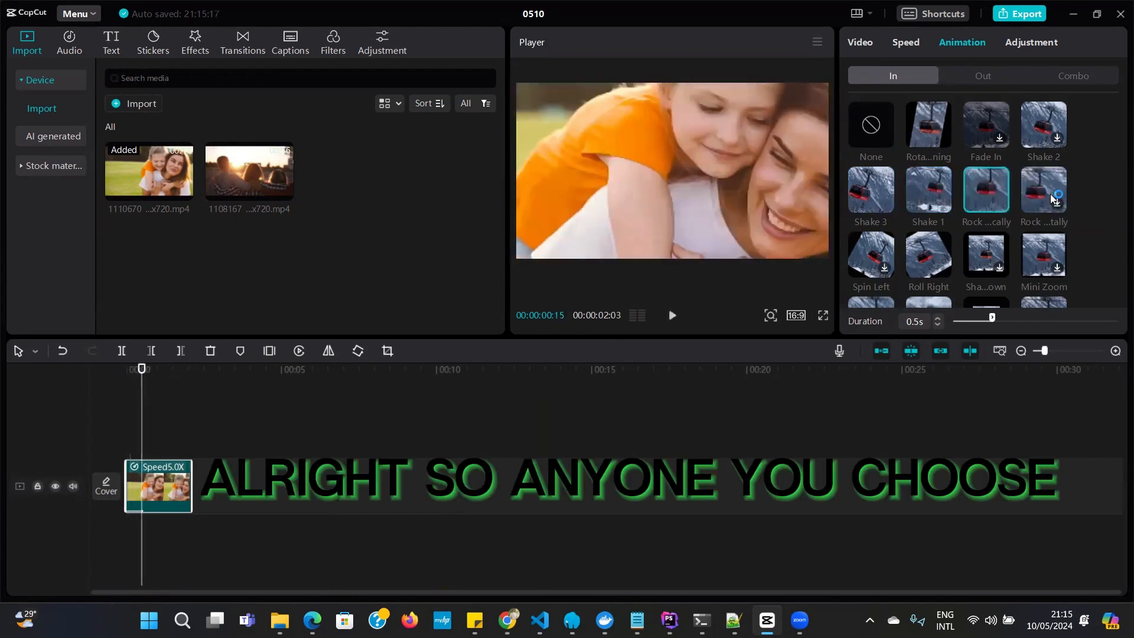
pyautogui.click(1040, 260)
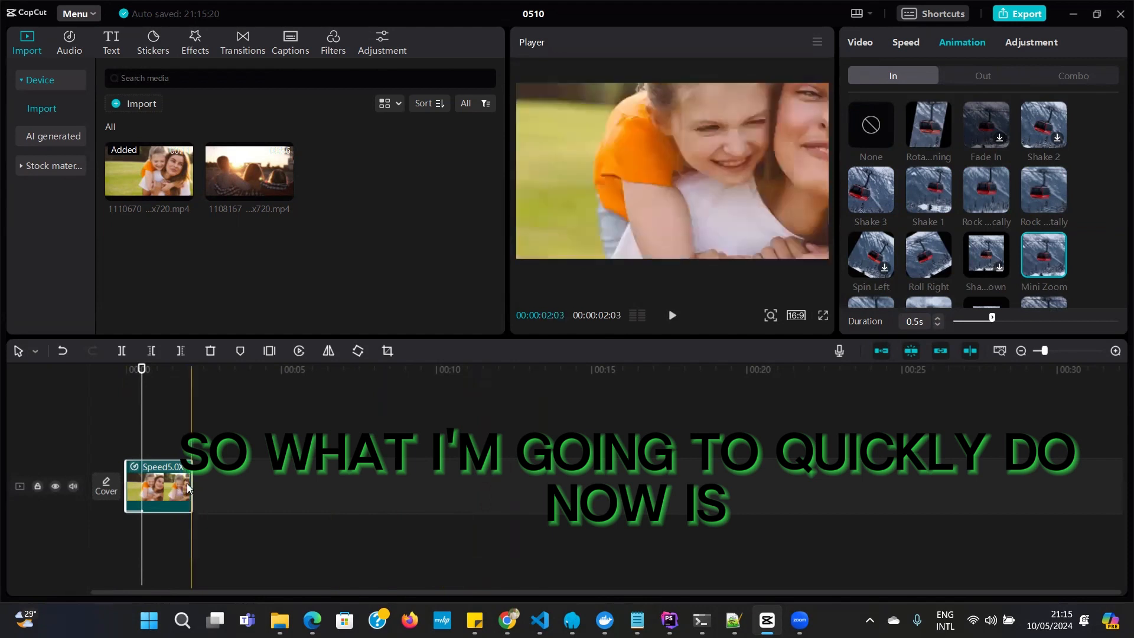
# Try to extend the end of the sped-up clip on the timeline
pyautogui.moveTo(193, 489); pyautogui.dragTo(356, 497)
pyautogui.moveTo(192, 490); pyautogui.dragTo(217, 493)
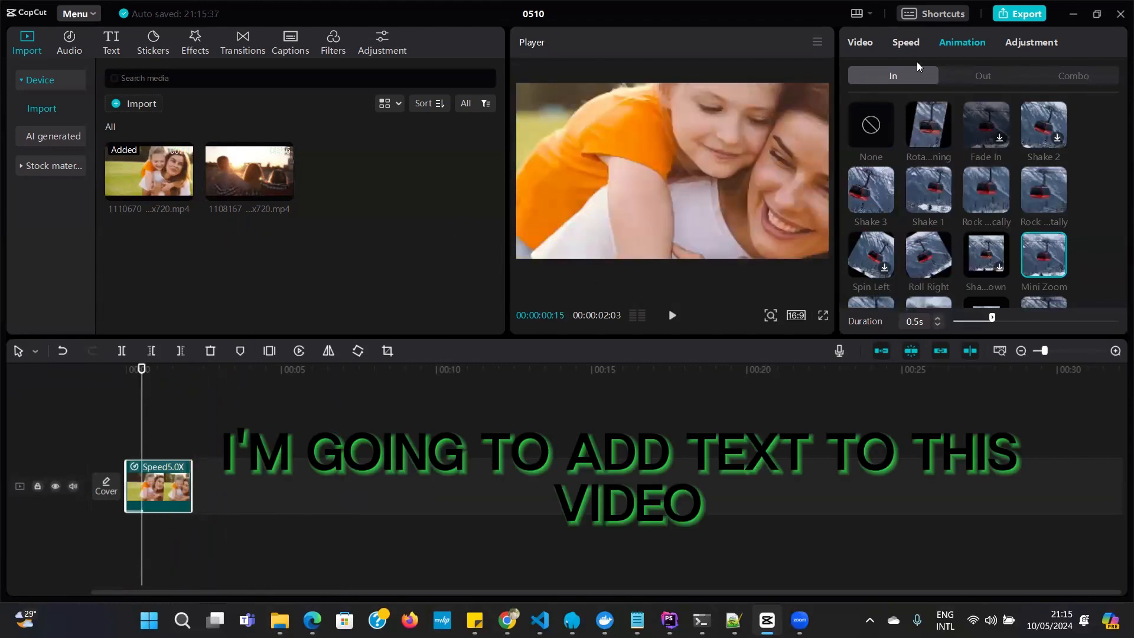
# Return the playhead to the start of the timeline and add a default text clip there
pyautogui.click(848, 41)
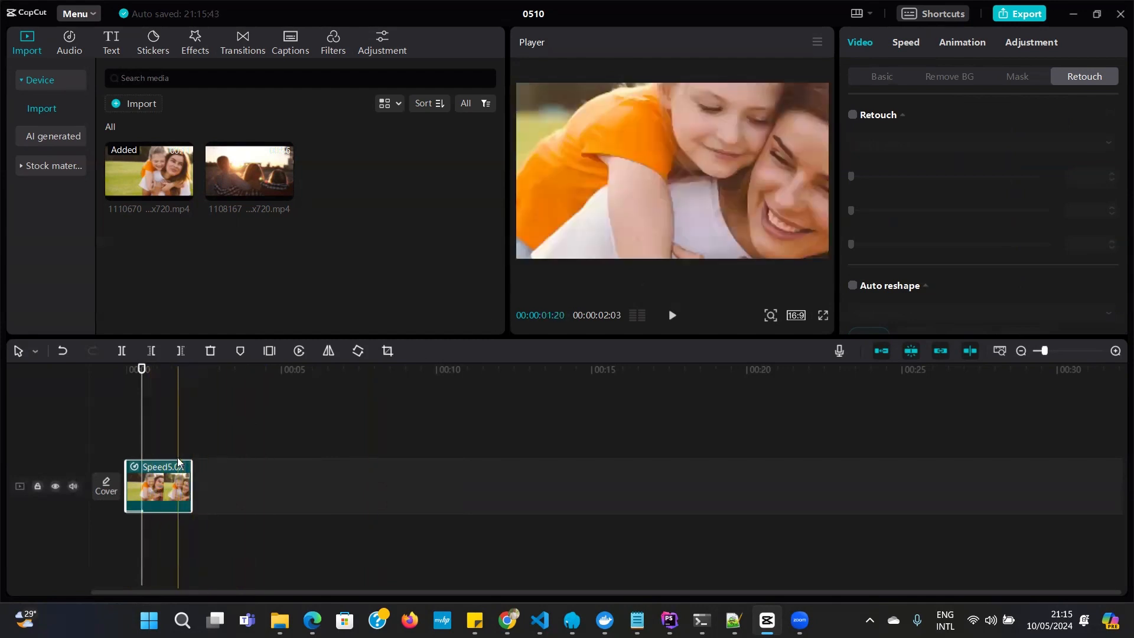
pyautogui.click(133, 374)
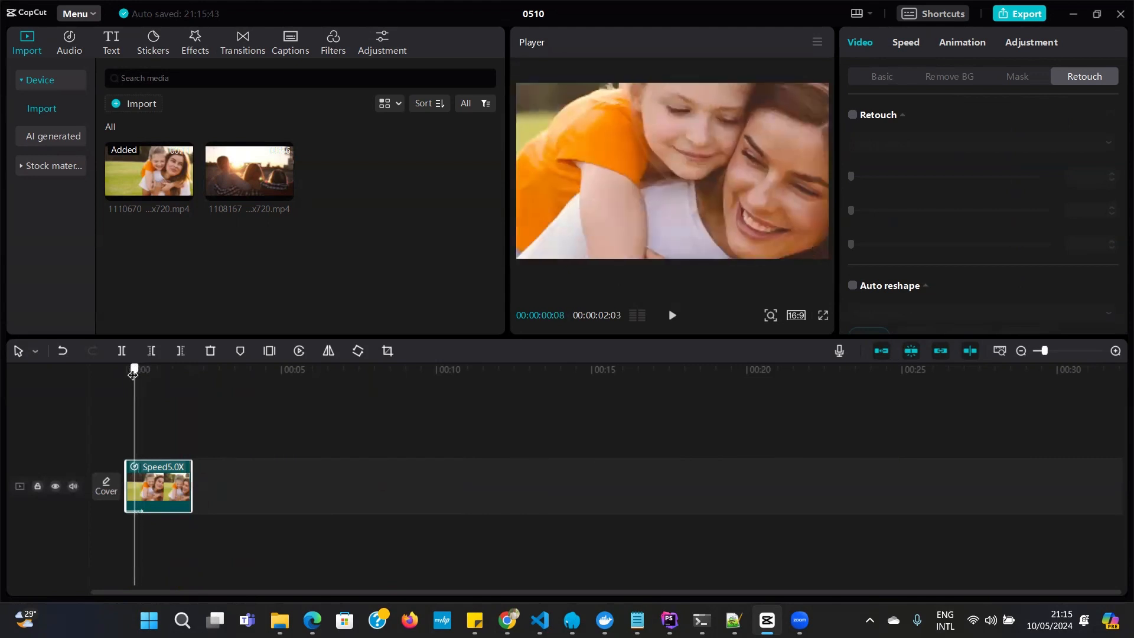
pyautogui.moveTo(133, 374); pyautogui.dragTo(126, 372)
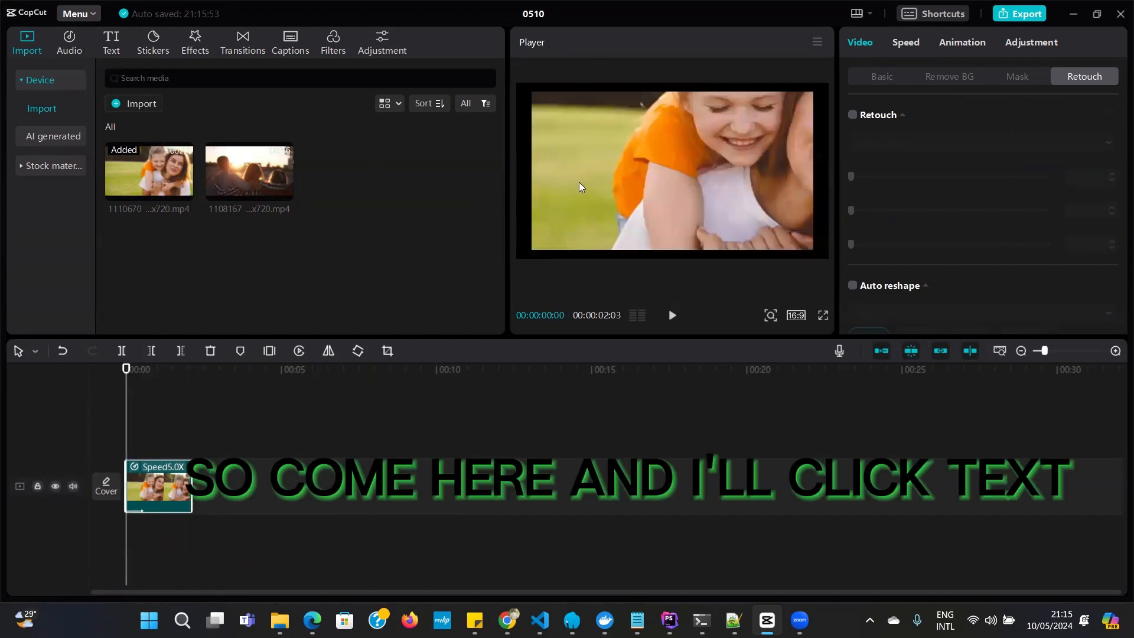
pyautogui.click(111, 41)
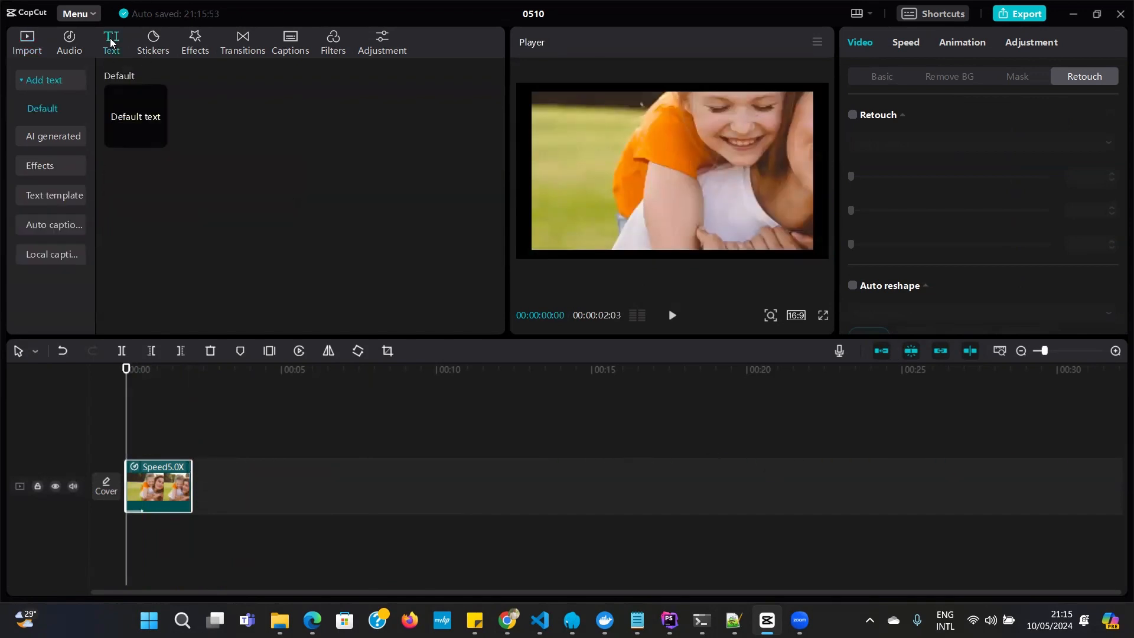
pyautogui.moveTo(158, 145)
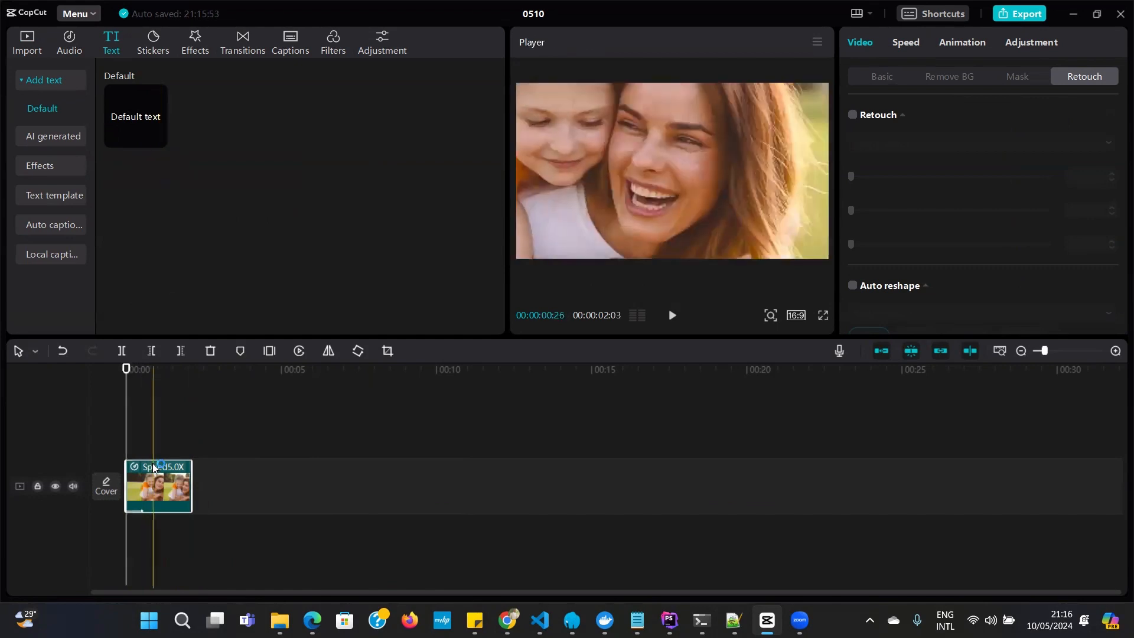
pyautogui.click(158, 138)
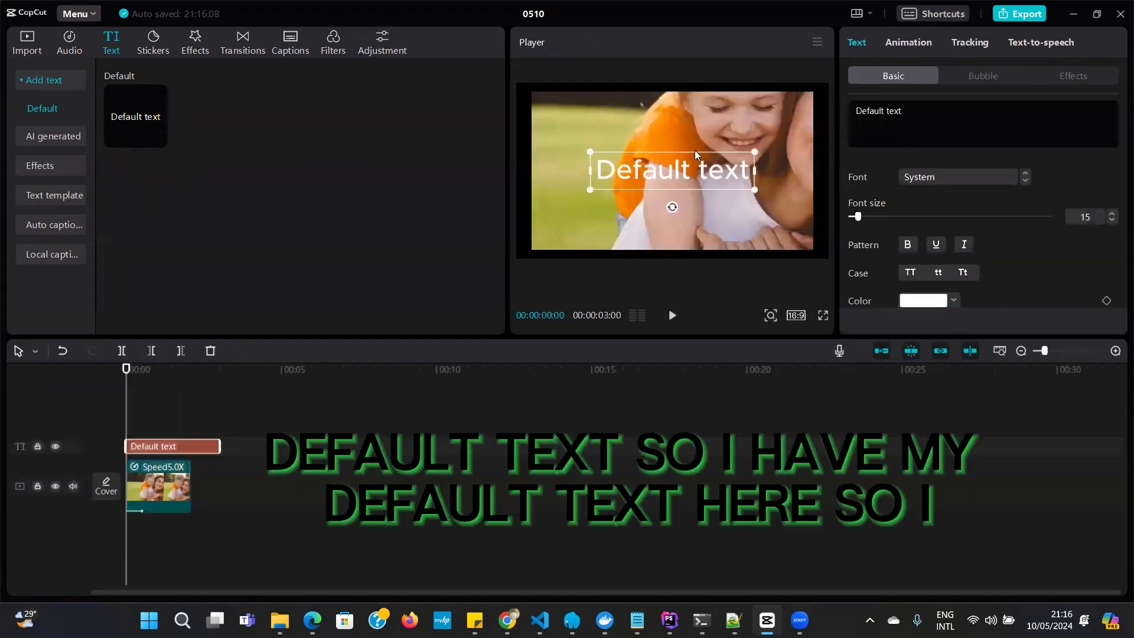
# Replace the default text's wording with "Hello World"
pyautogui.doubleClick(741, 173)
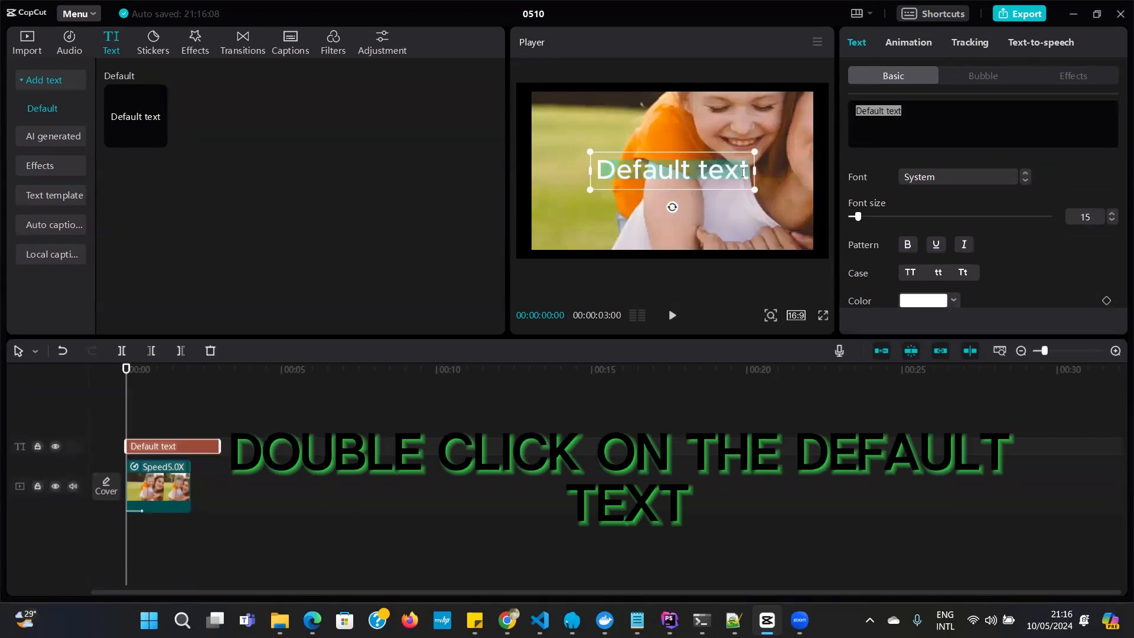
pyautogui.write('Hello')
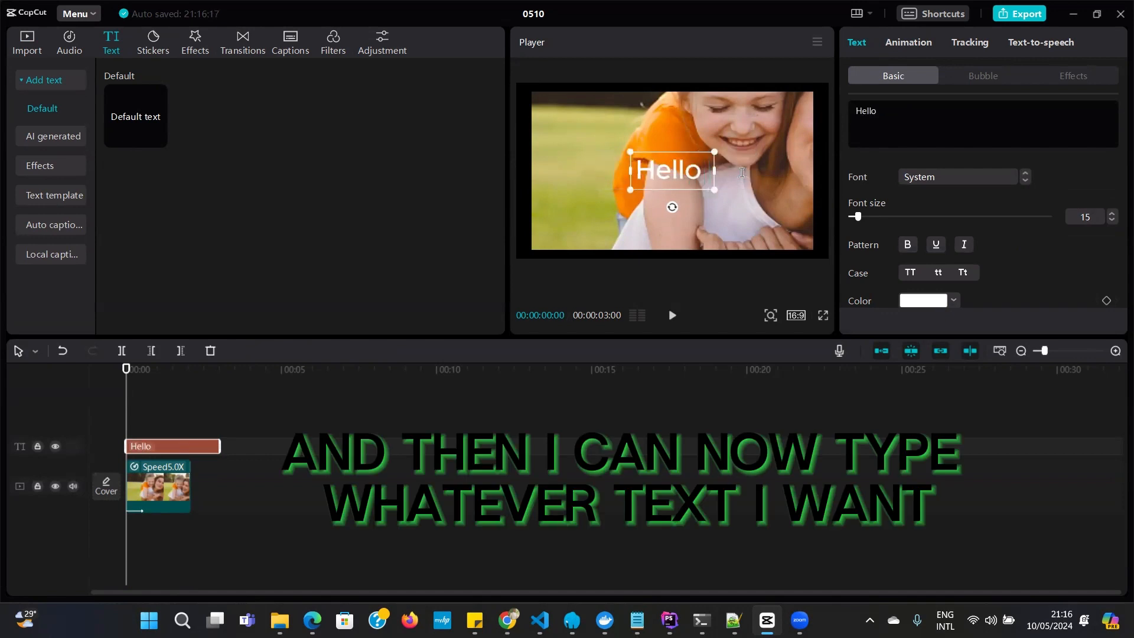
pyautogui.write(' World')
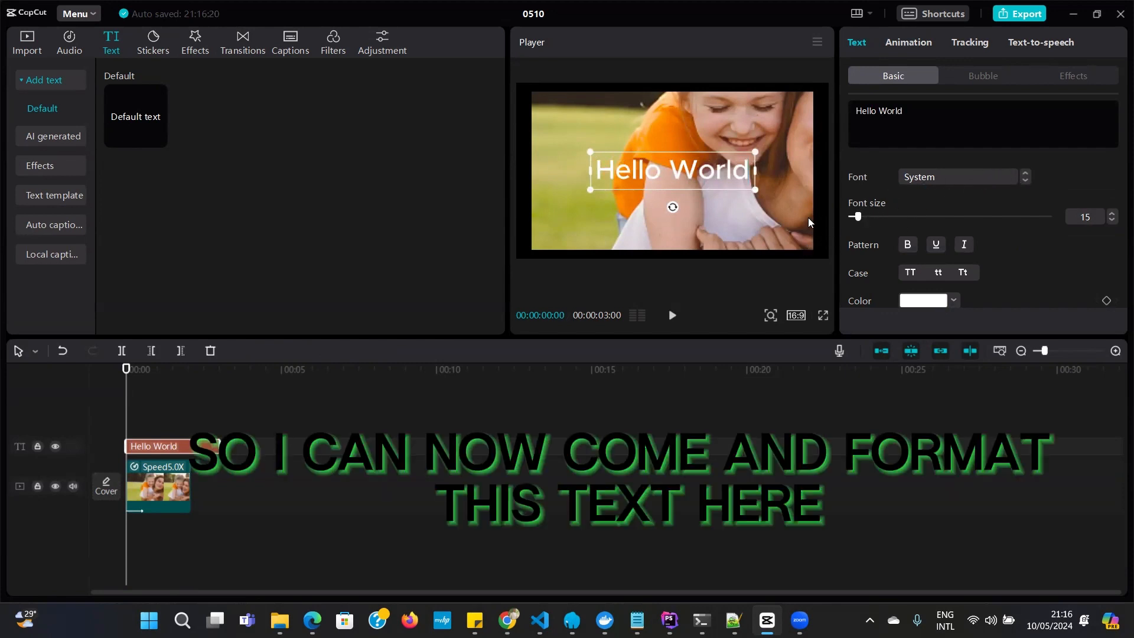
# Set the Hello World text's font to ZY Energy and its font size to about 21
pyautogui.click(864, 216)
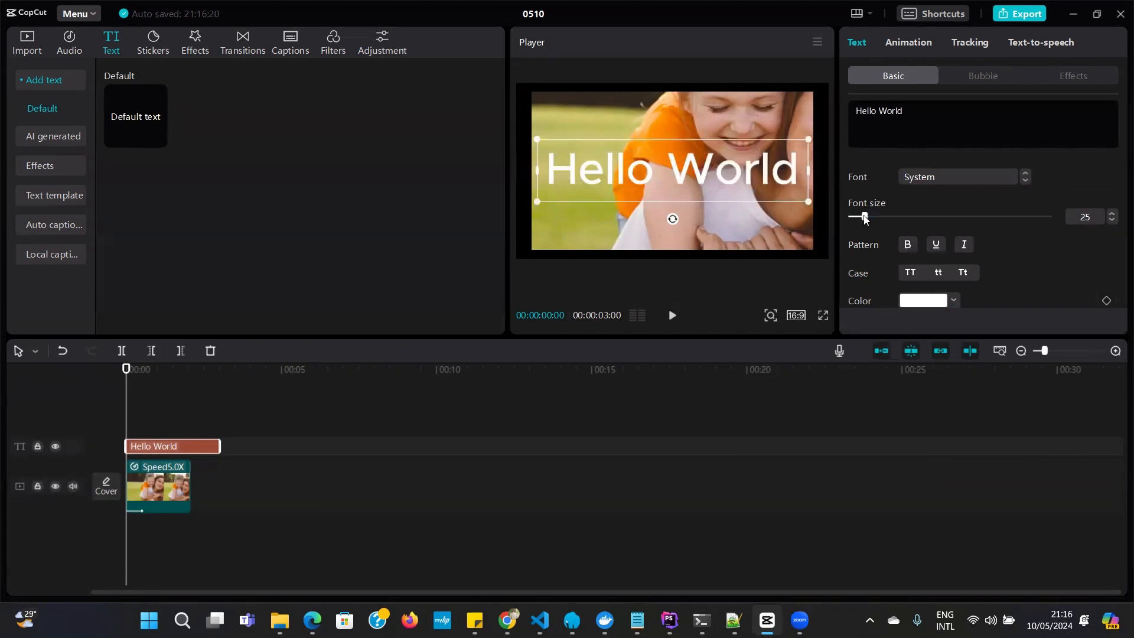
pyautogui.click(1025, 179)
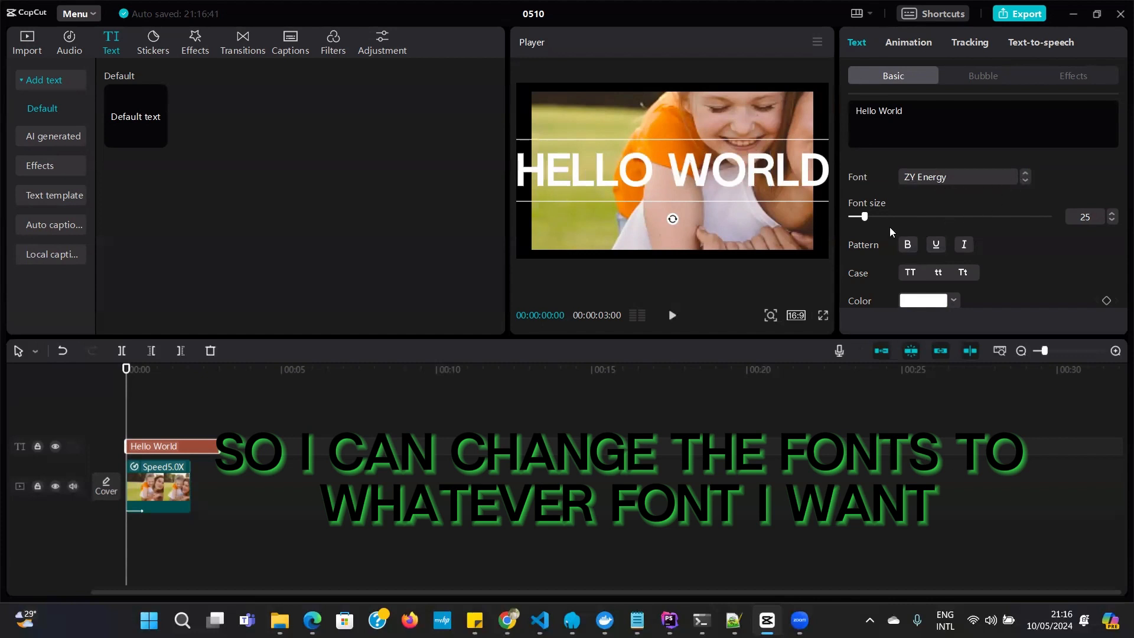
pyautogui.moveTo(863, 219); pyautogui.dragTo(860, 218)
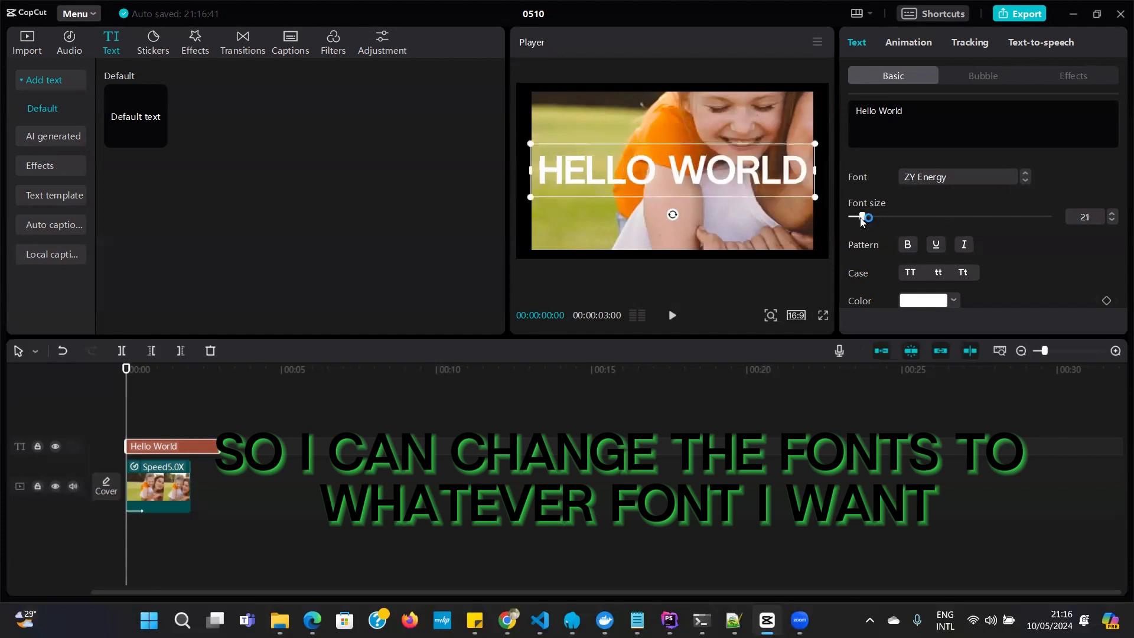
# Try bright green 34EE4E on the Hello World text, and change its colour to dark green 0D3913
pyautogui.scroll(-5, 975, 244)
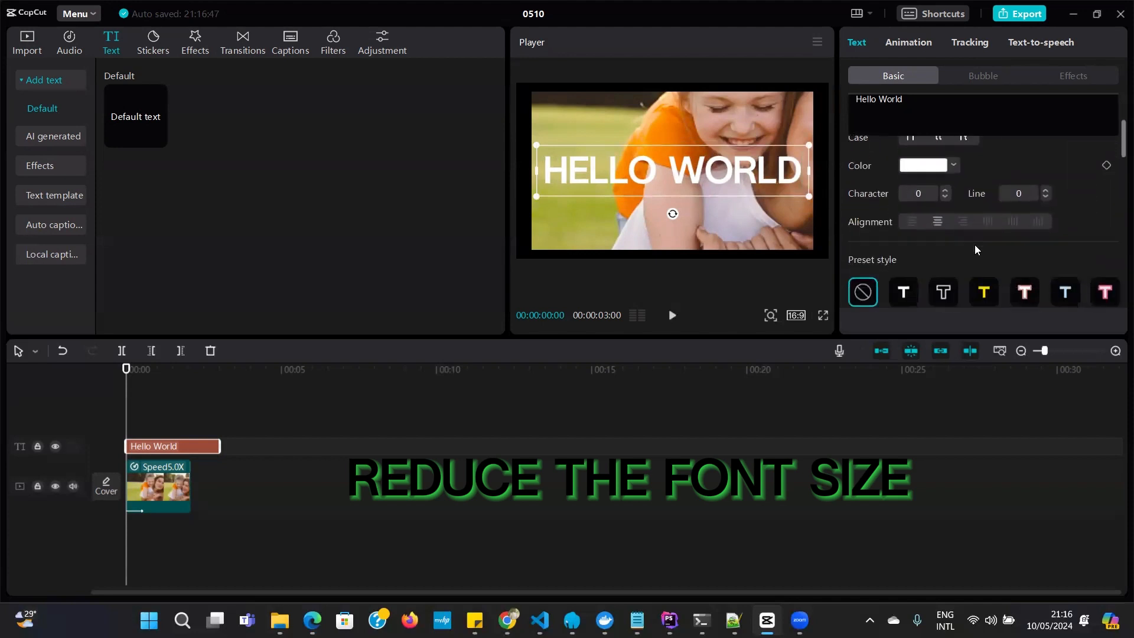
pyautogui.scroll(1, 974, 244)
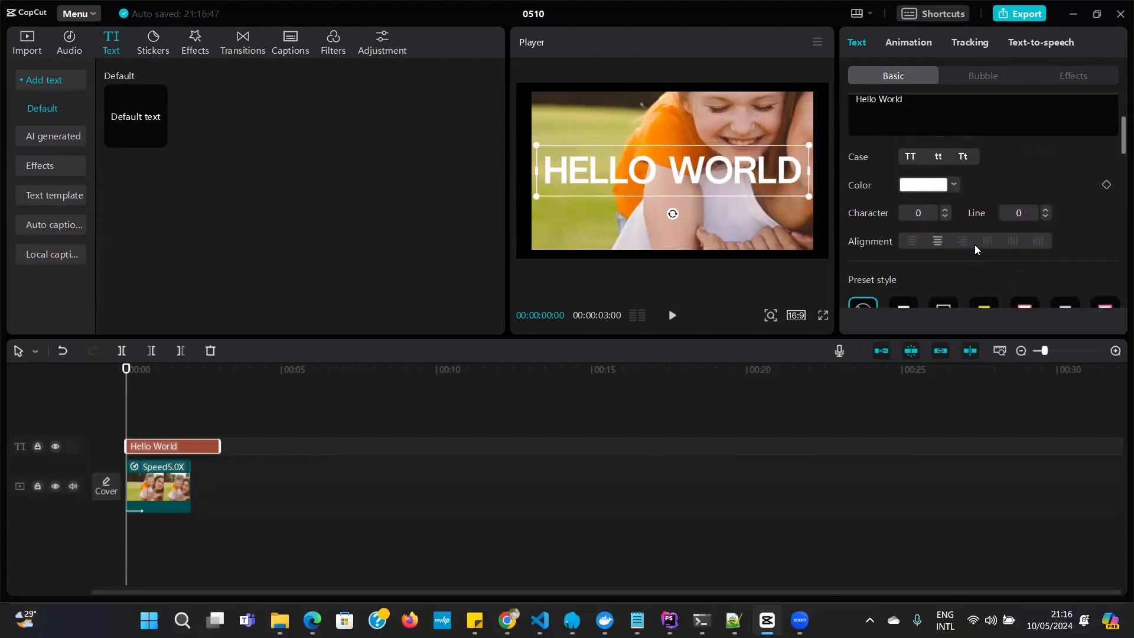
pyautogui.click(954, 184)
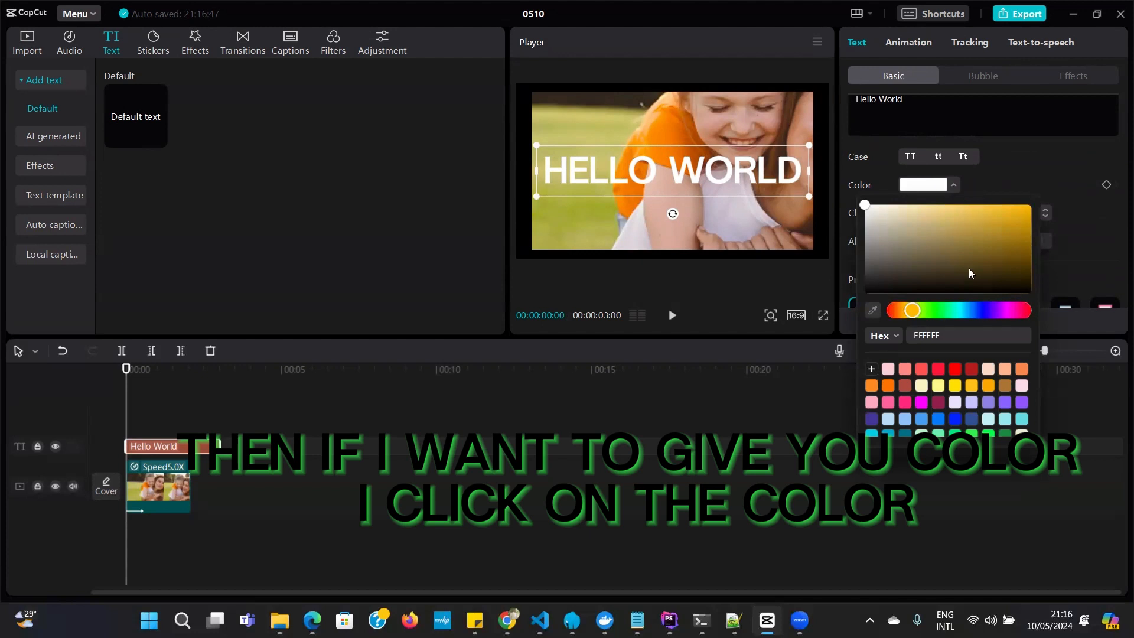
pyautogui.scroll(-2, 965, 365)
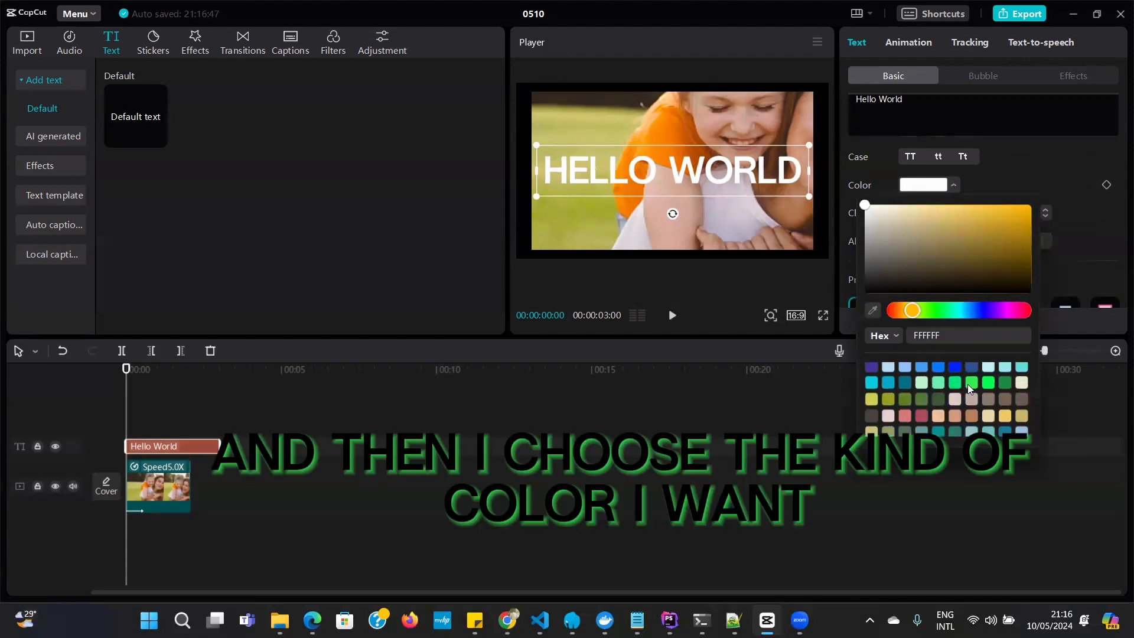
pyautogui.click(970, 383)
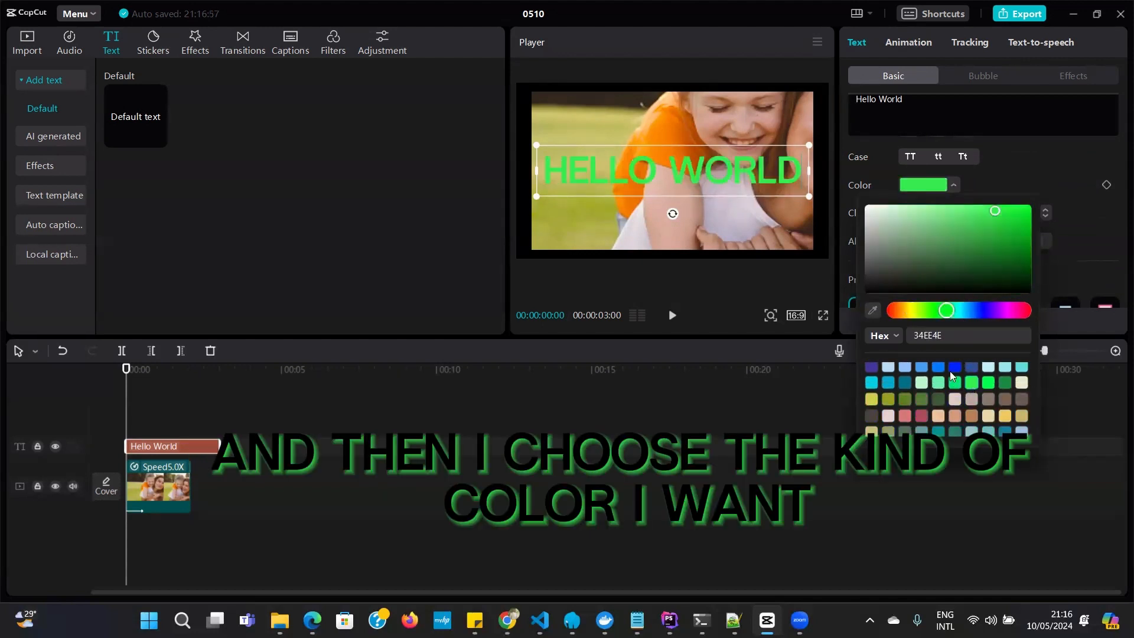
pyautogui.click(992, 273)
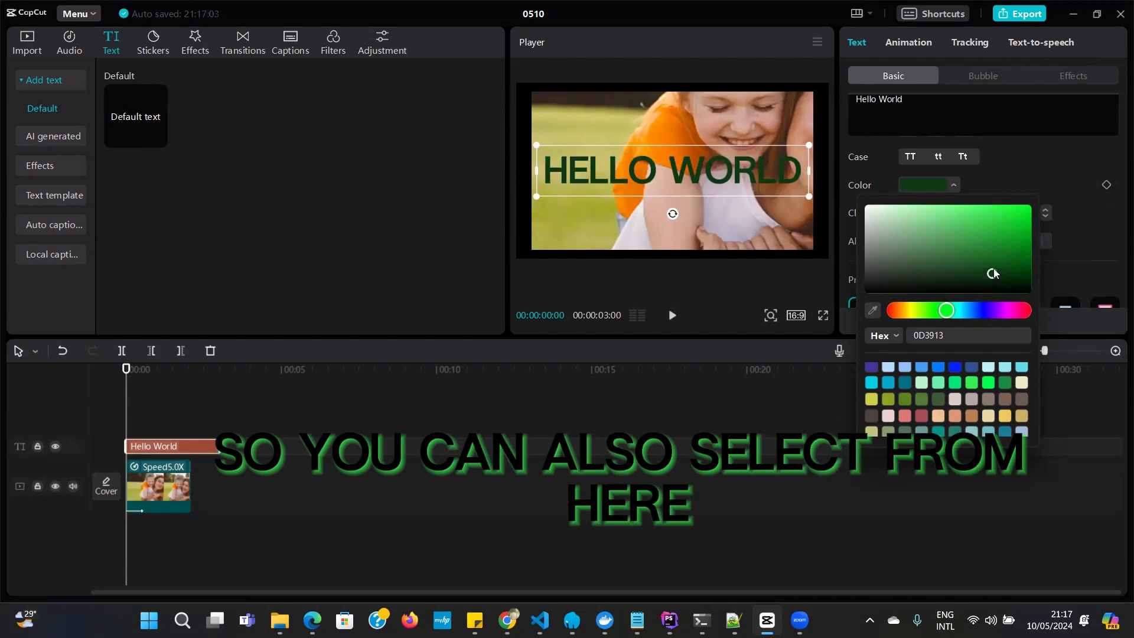
# Try other green shades on the Hello World text and set its colour to medium green 147F23
pyautogui.click(990, 242)
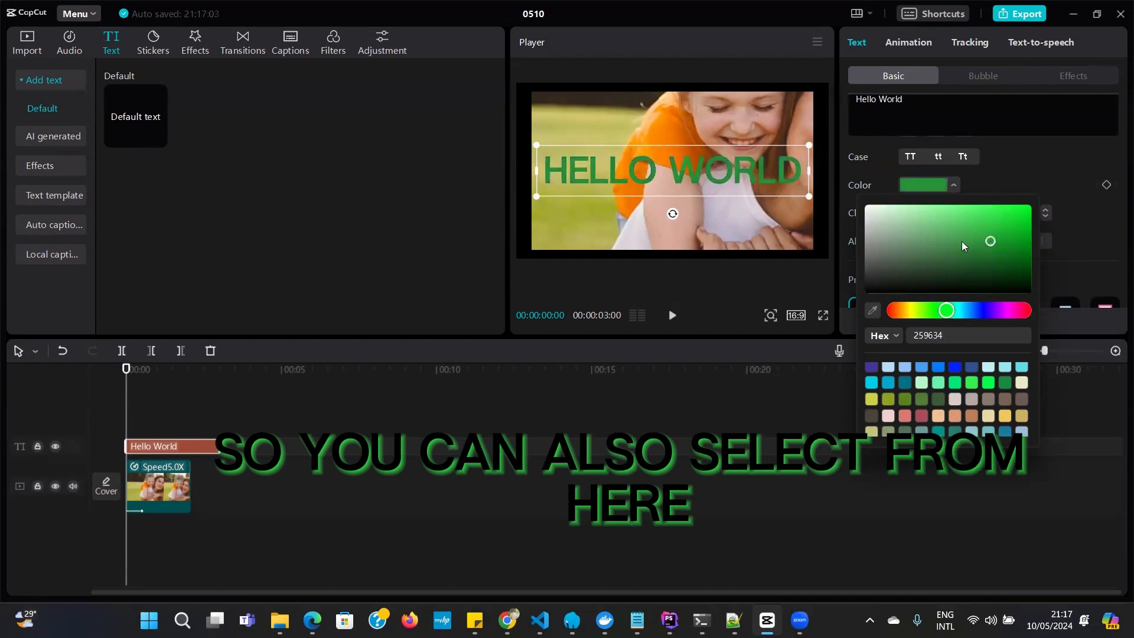
pyautogui.moveTo(962, 241); pyautogui.dragTo(1016, 276)
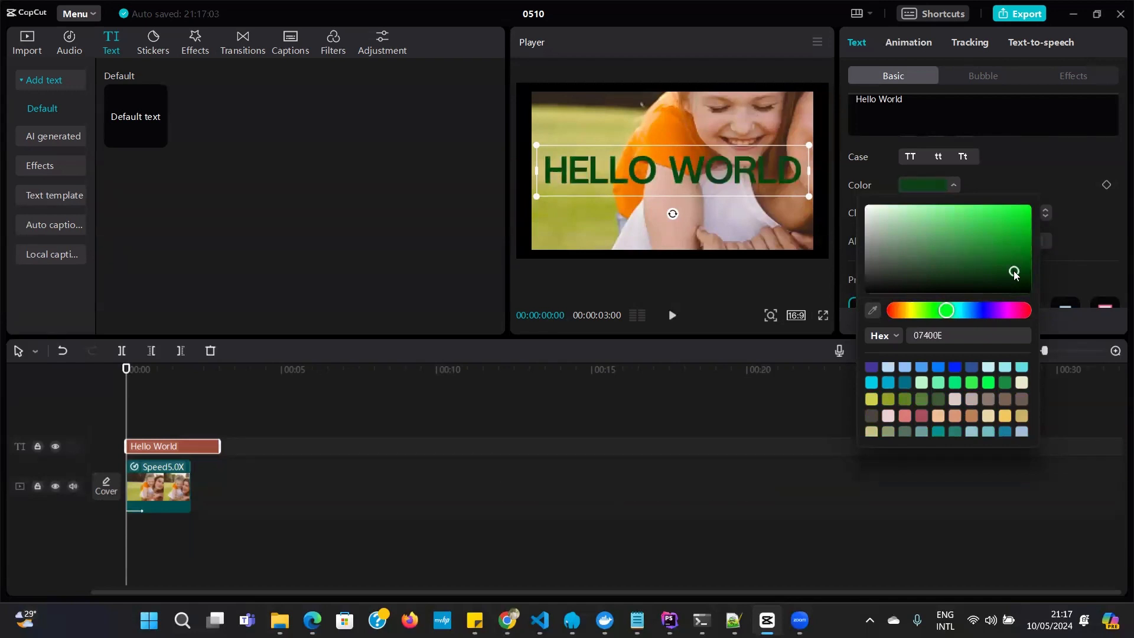
pyautogui.click(1004, 249)
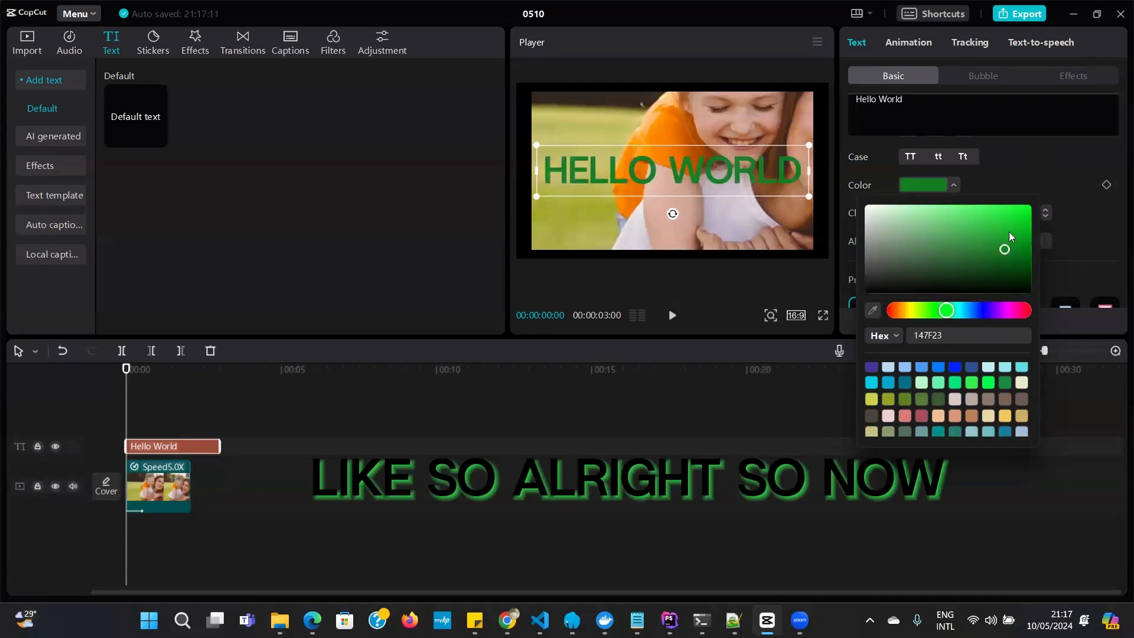
pyautogui.click(692, 211)
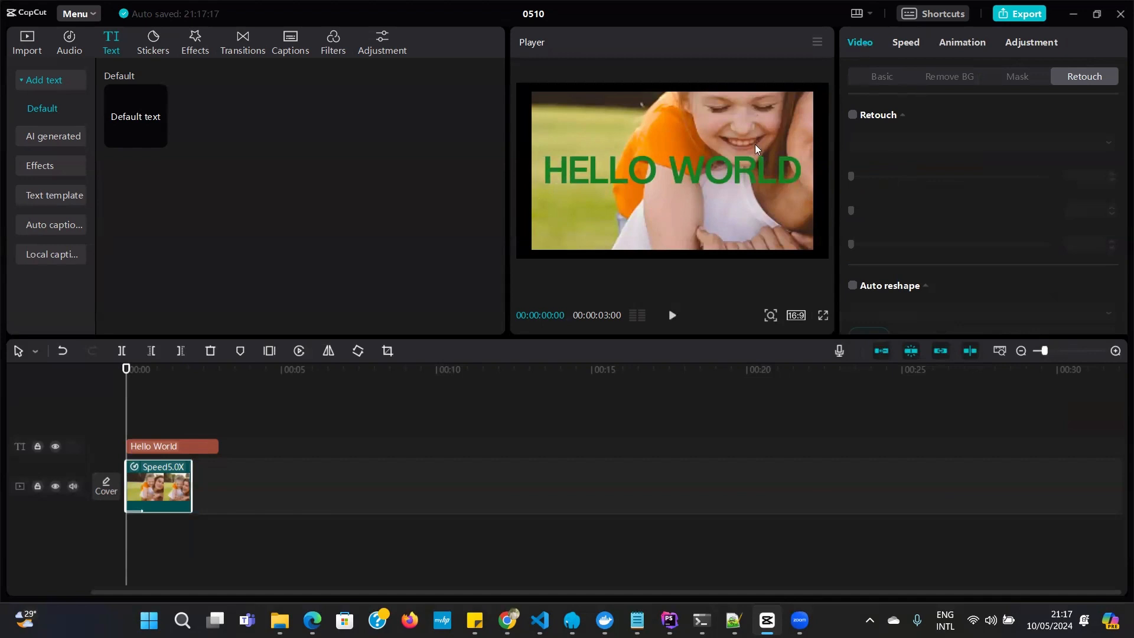
# Try preset styles on the Hello World text, including black on yellow, black on white, white on red, green on black and light blue outlined
pyautogui.click(739, 168)
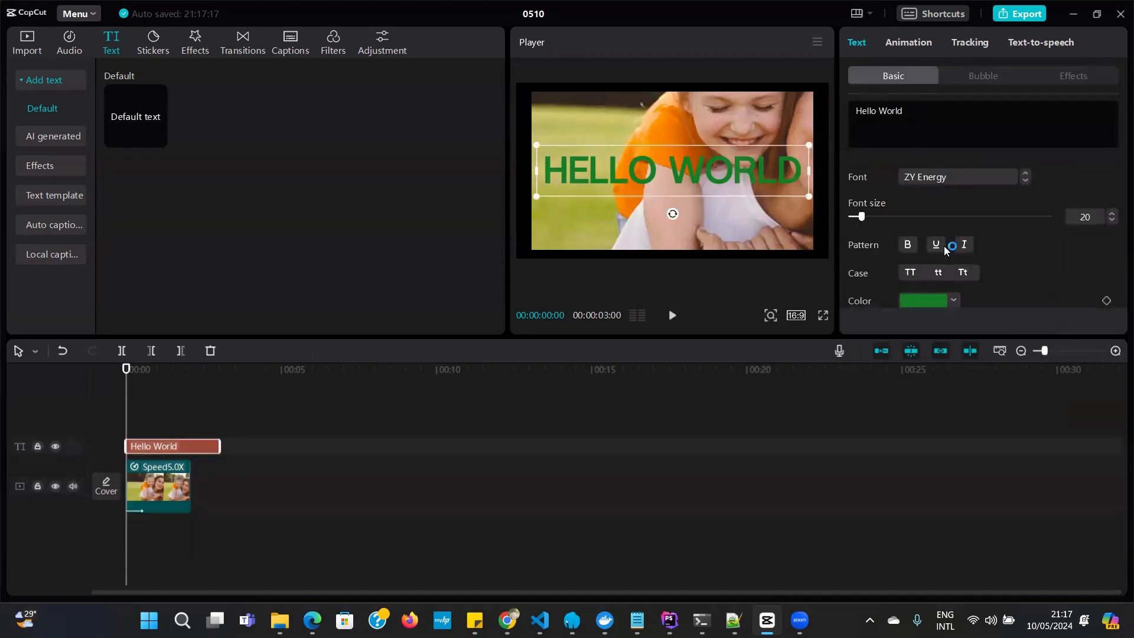
pyautogui.scroll(-5, 944, 246)
pyautogui.scroll(1, 942, 249)
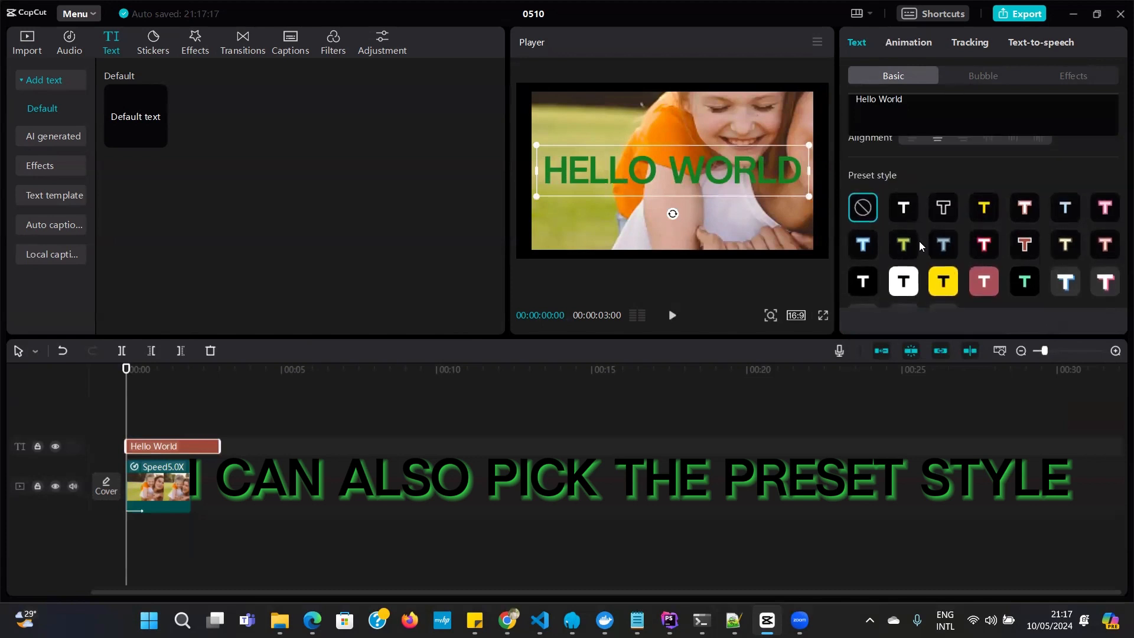
pyautogui.click(941, 282)
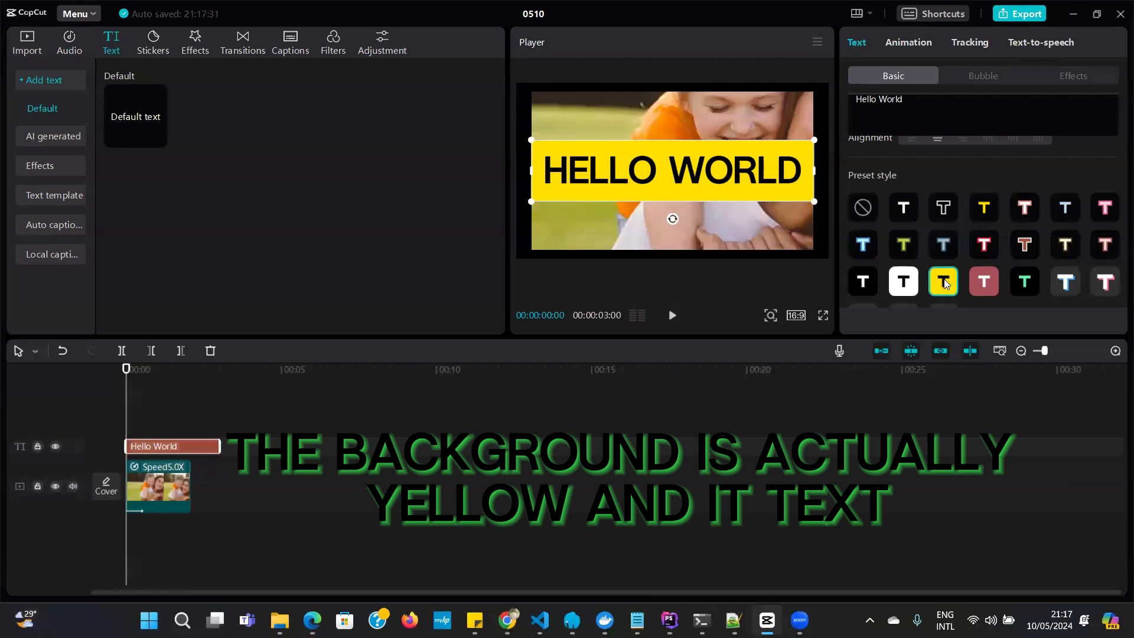
pyautogui.click(897, 283)
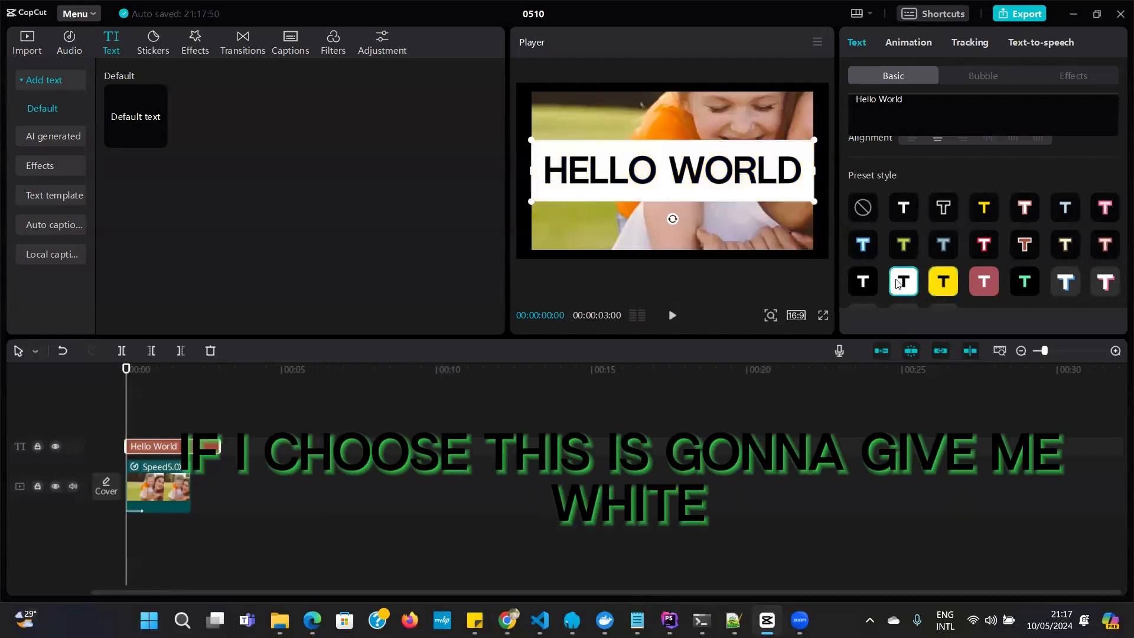
pyautogui.click(983, 286)
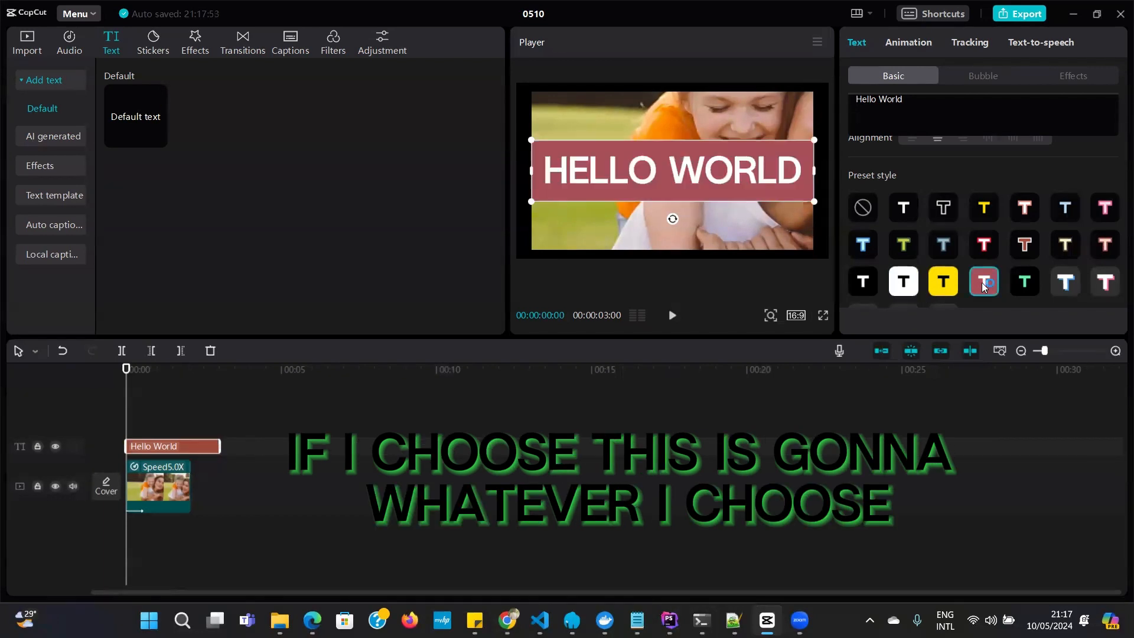
pyautogui.click(1022, 286)
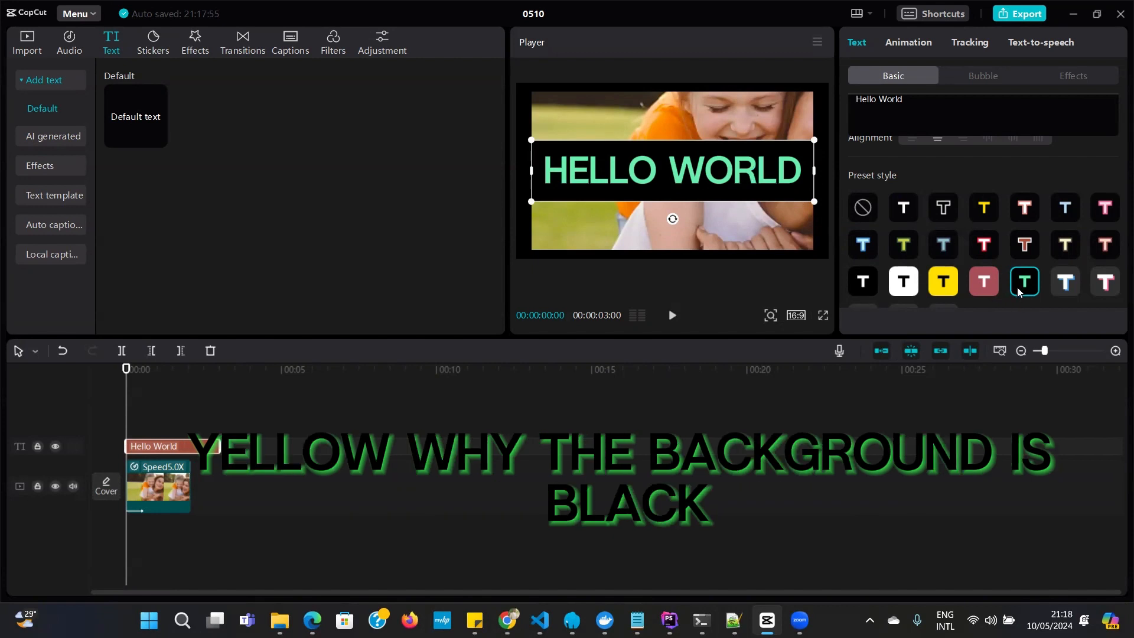
pyautogui.click(1070, 282)
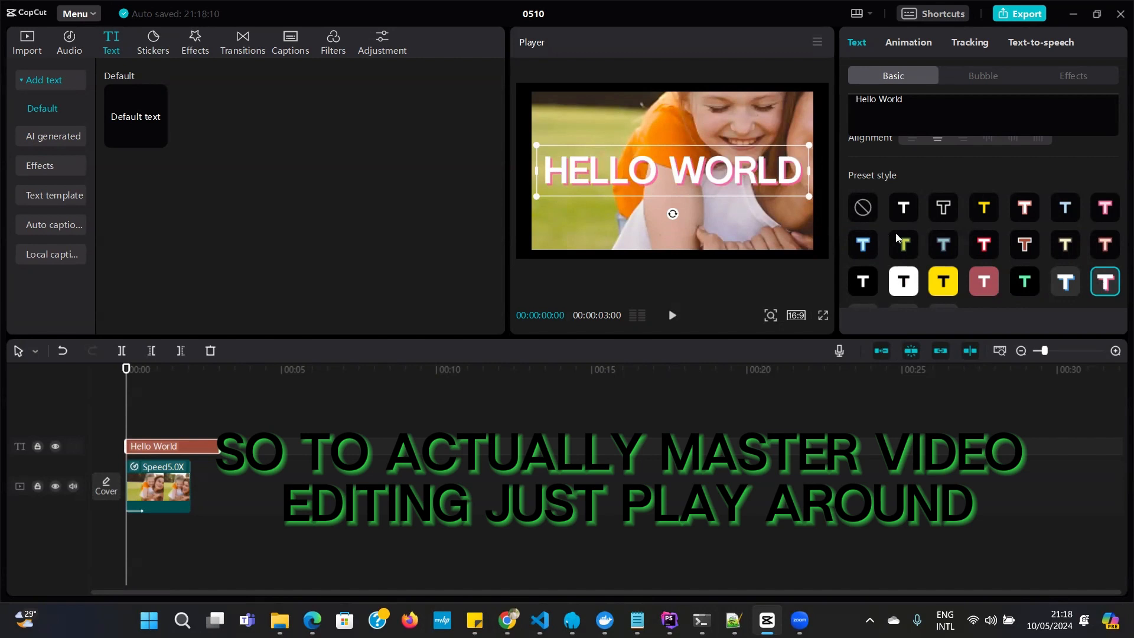
pyautogui.click(867, 247)
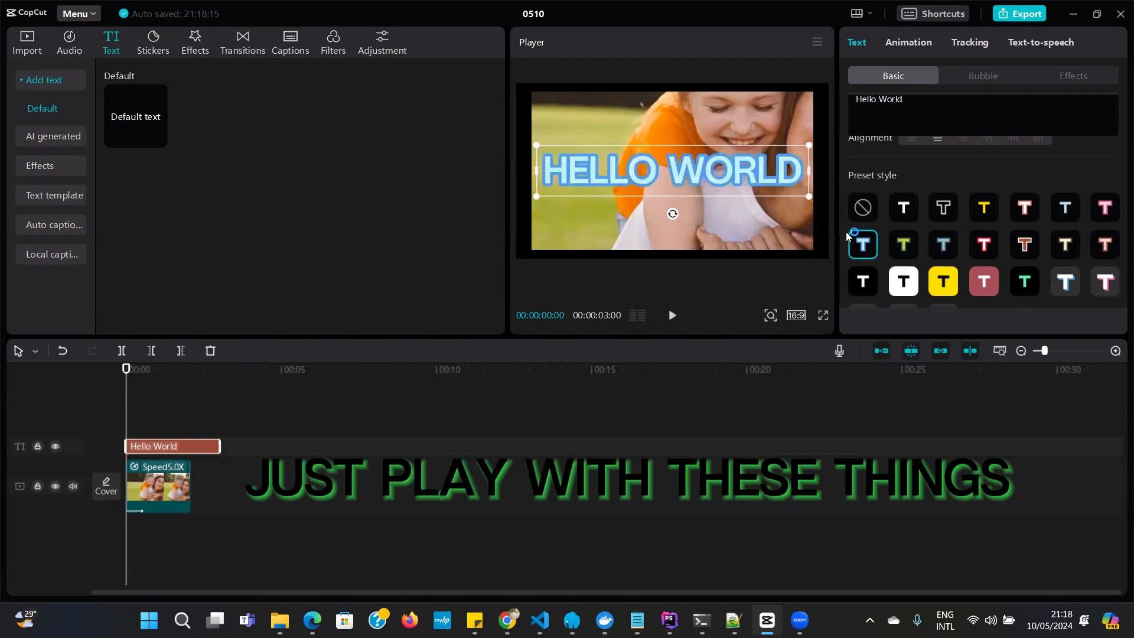
# Try the black preset with green shadow, and apply the orange preset style with red shadow to the Hello World text
pyautogui.scroll(-3, 968, 231)
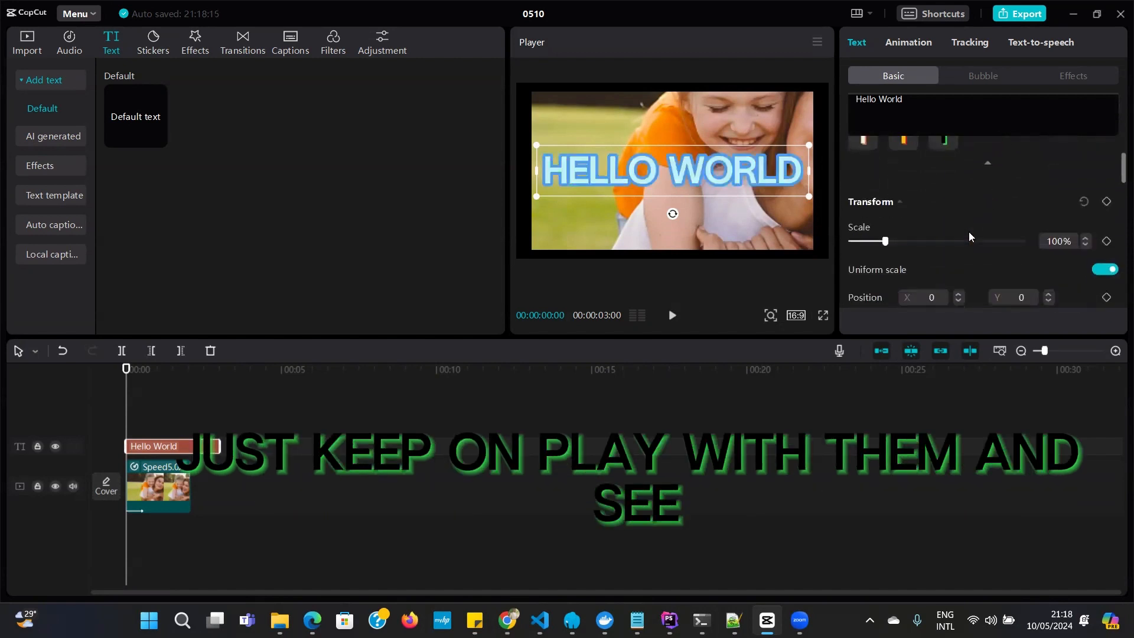
pyautogui.scroll(3, 969, 242)
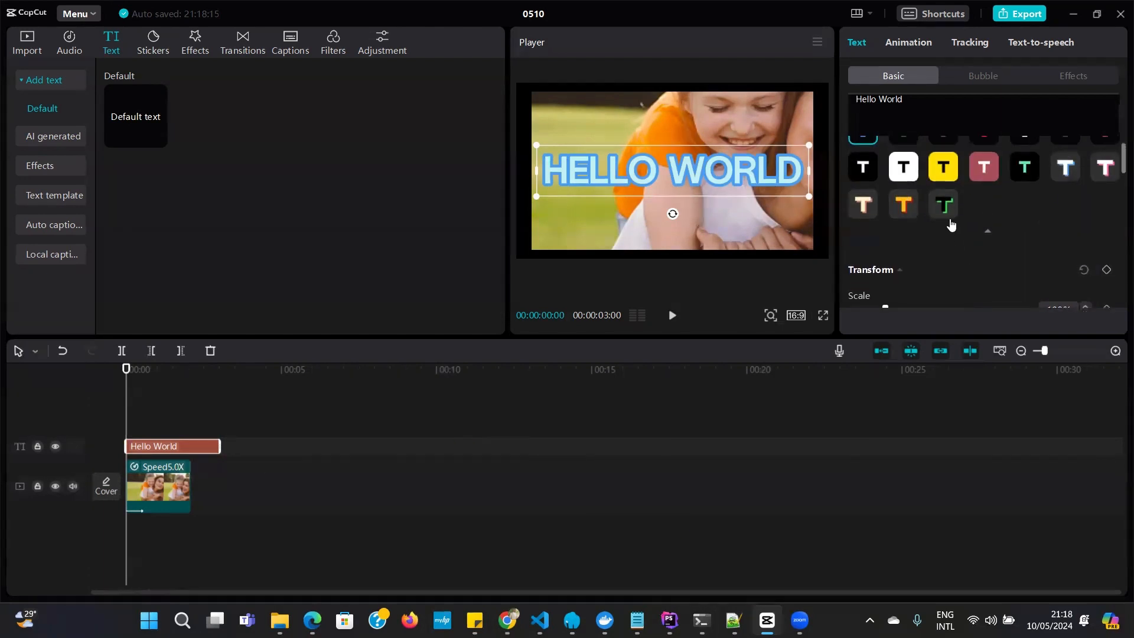
pyautogui.click(948, 210)
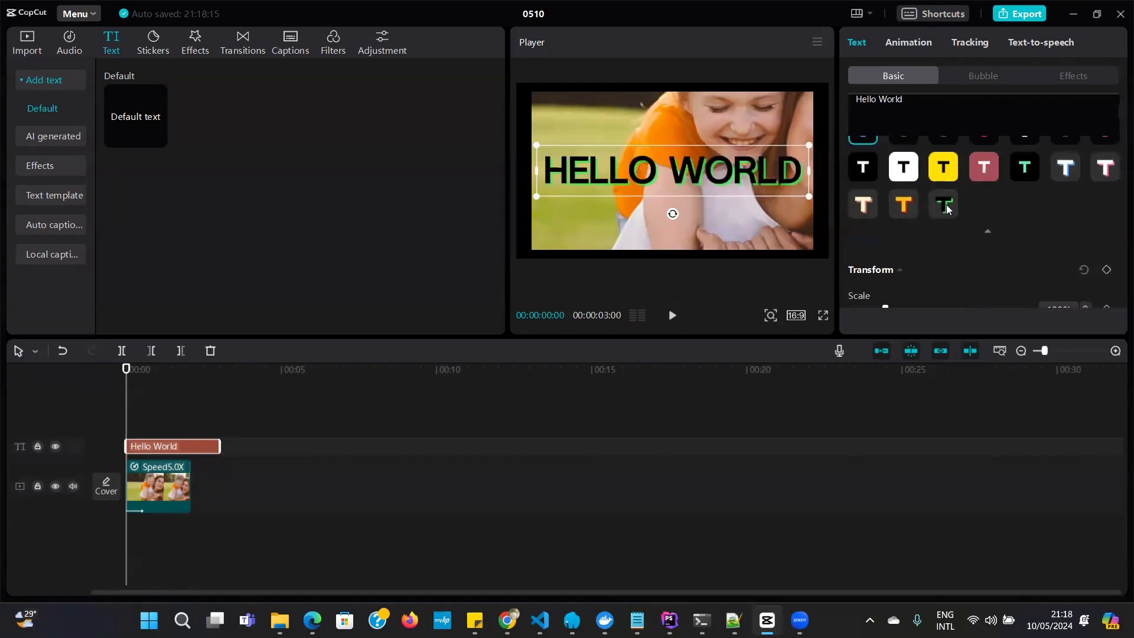
pyautogui.click(908, 214)
pyautogui.click(870, 209)
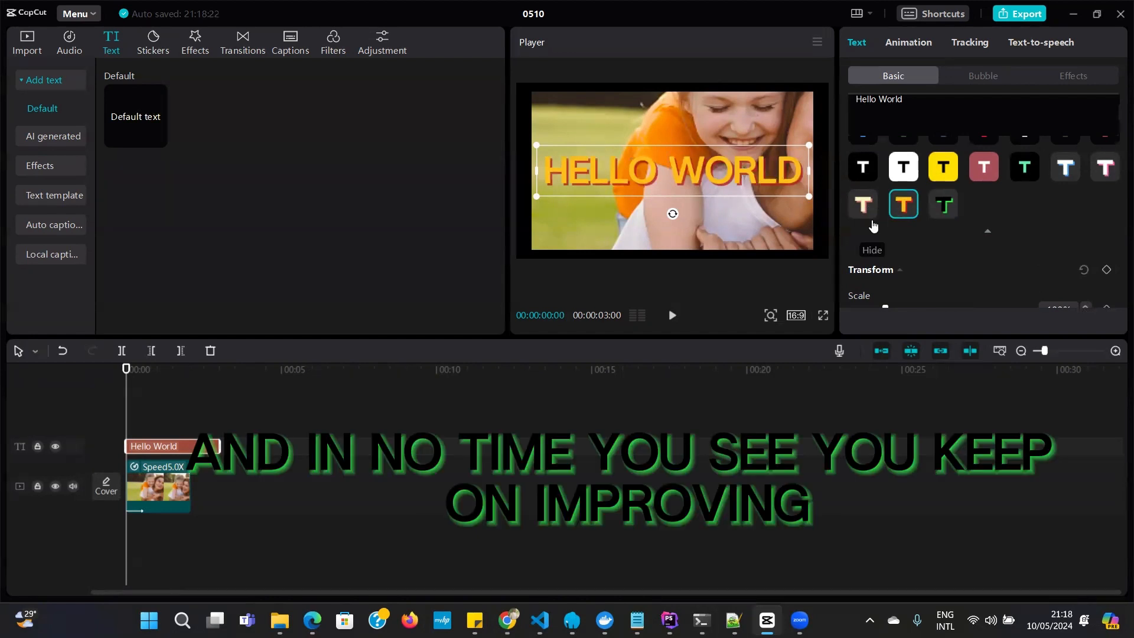
# Review the Hello World text's transform and background settings, including its scale
pyautogui.scroll(-5, 902, 257)
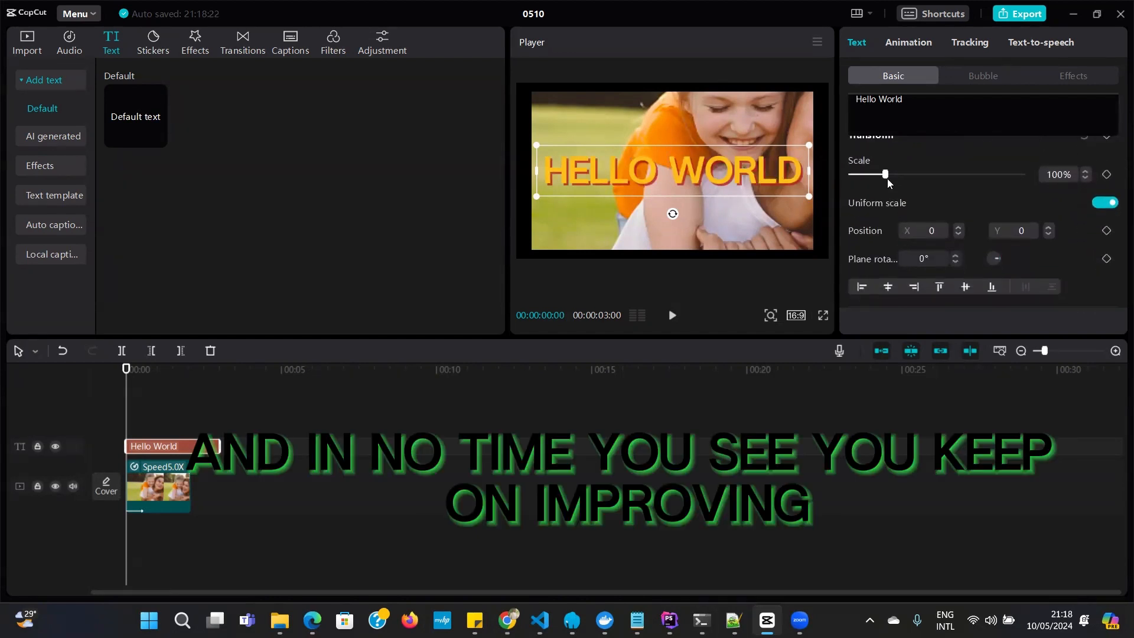
pyautogui.moveTo(886, 179)
pyautogui.mouseDown()
pyautogui.moveTo(898, 176)
pyautogui.moveTo(885, 180)
pyautogui.mouseUp()
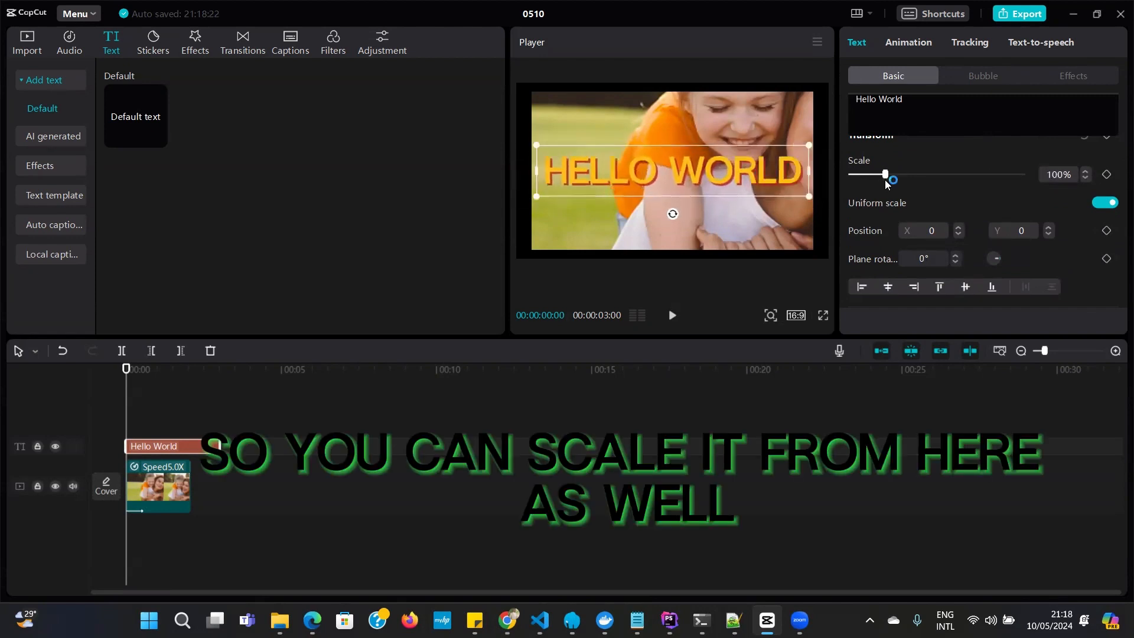
pyautogui.scroll(-5, 1040, 225)
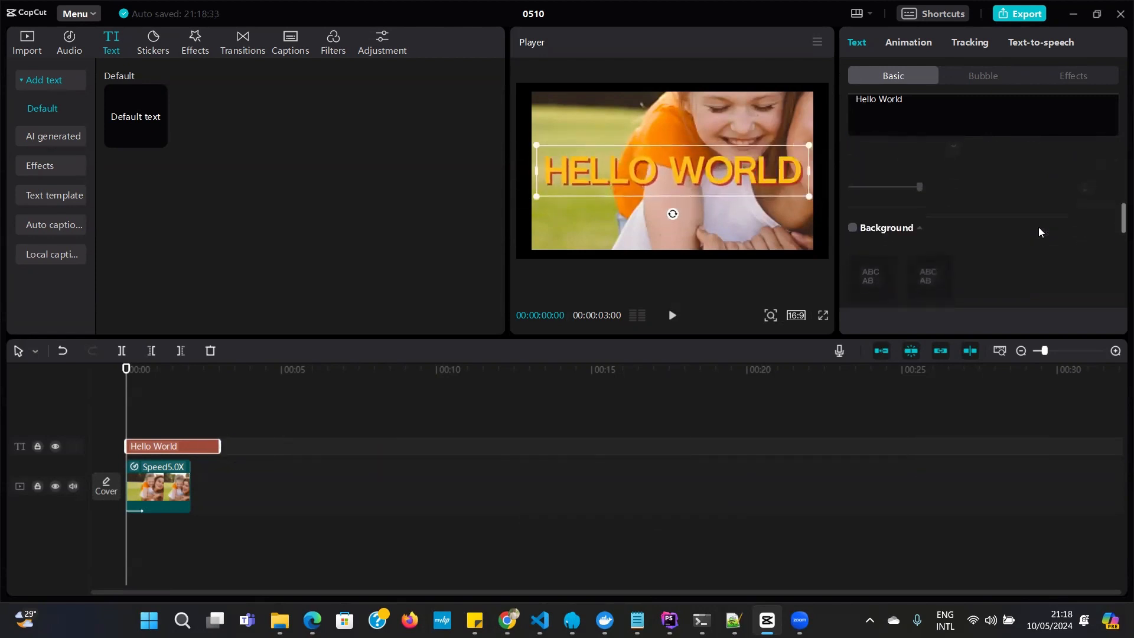
pyautogui.scroll(2, 1039, 227)
pyautogui.scroll(6, 1038, 232)
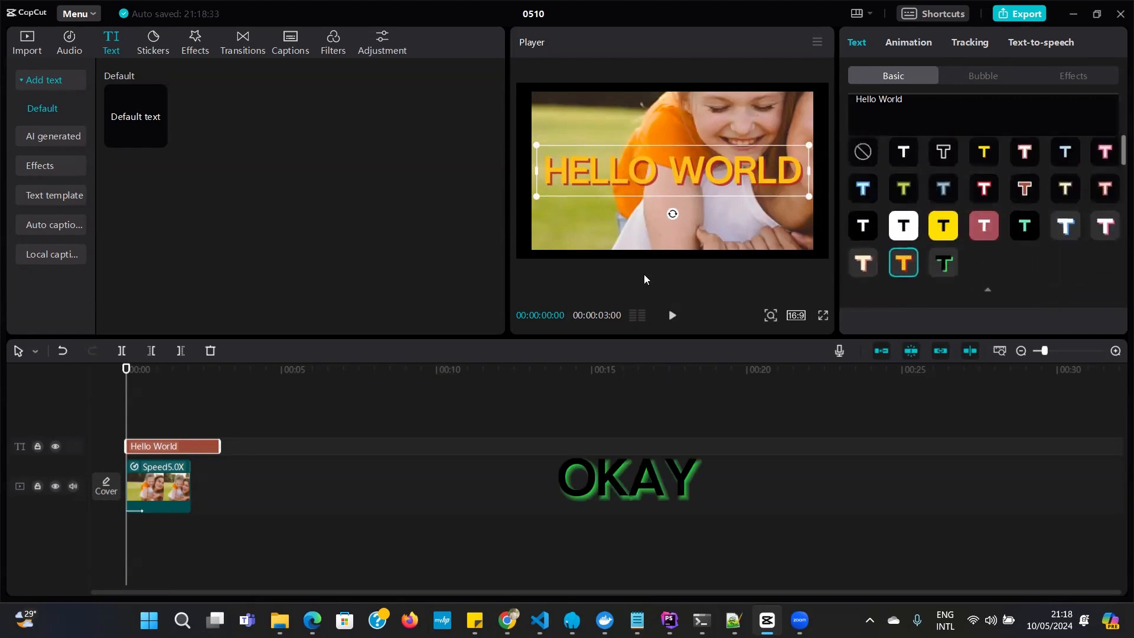
# Select the video clip and move the playhead to 00:00:00:08
pyautogui.click(581, 225)
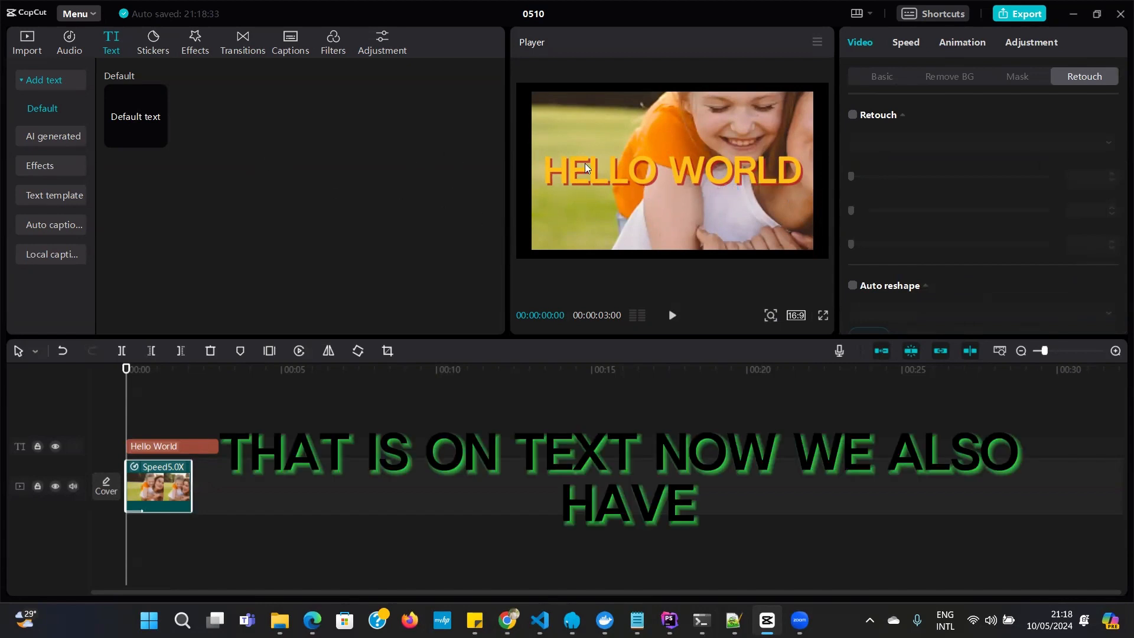
pyautogui.press('space')
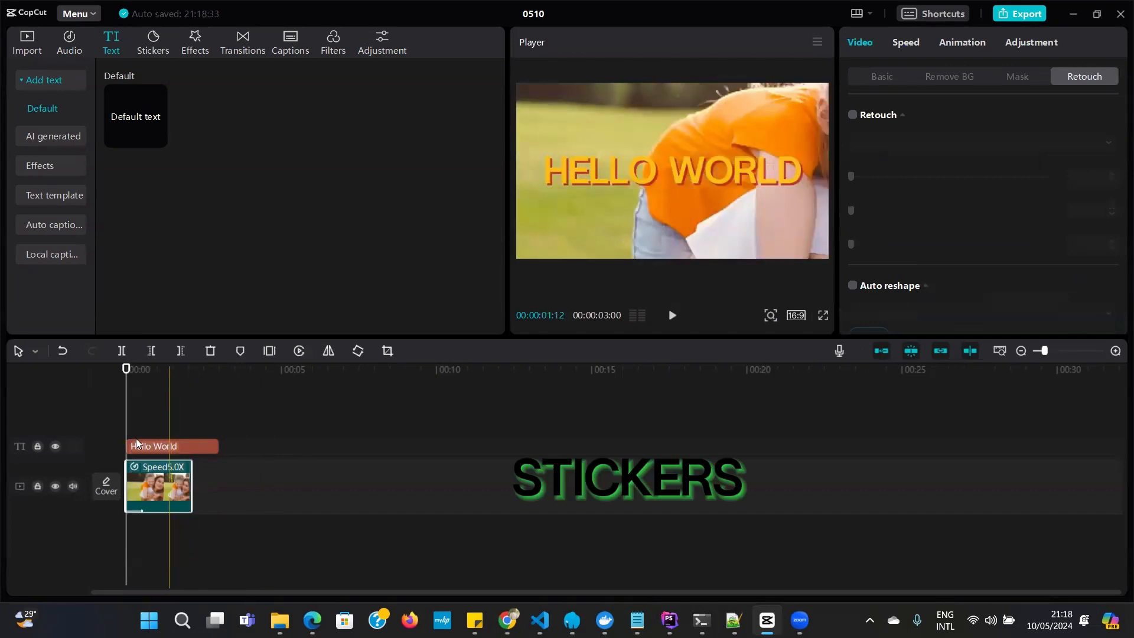
pyautogui.press('space')
pyautogui.moveTo(131, 371); pyautogui.dragTo(134, 370)
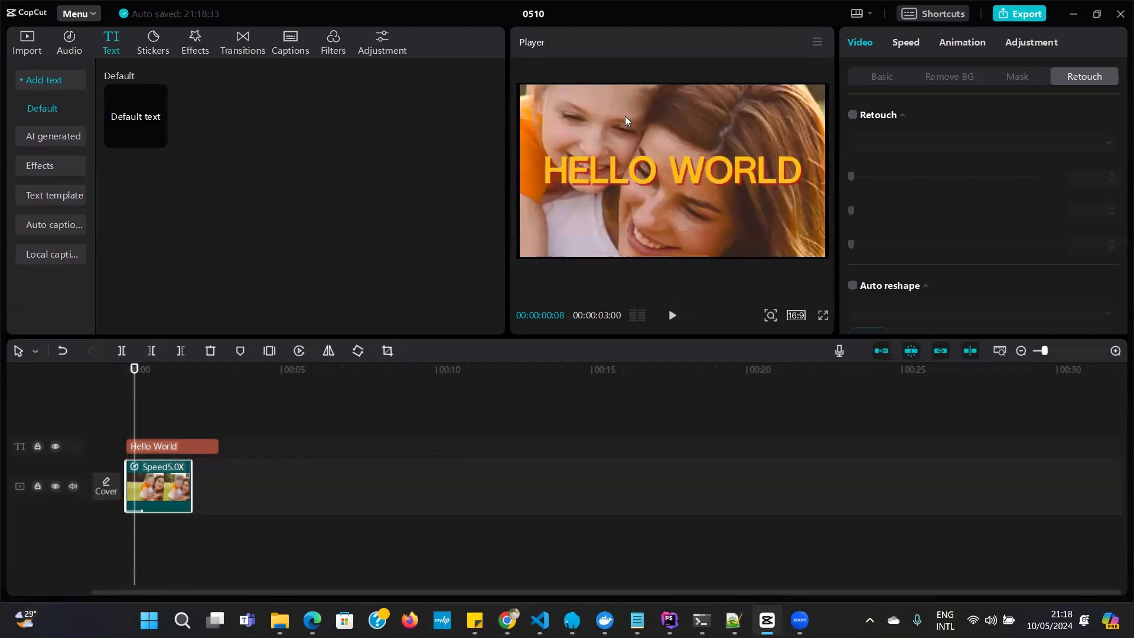
# Browse the trending stickers and add the red Follow sticker to the timeline at the playhead
pyautogui.click(154, 43)
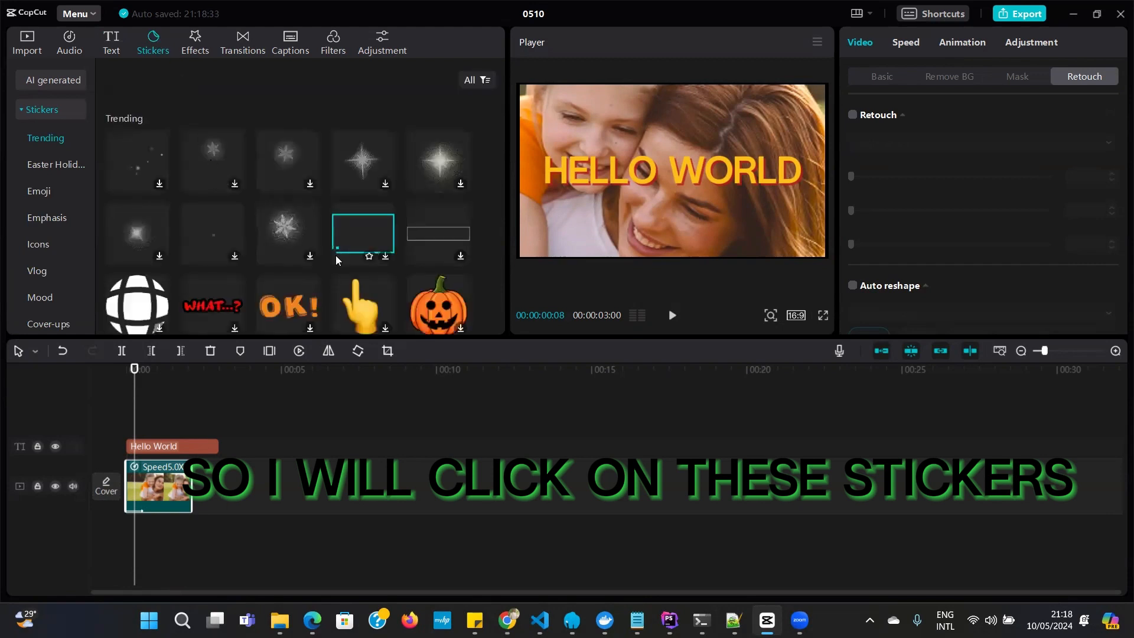
pyautogui.scroll(-5, 337, 260)
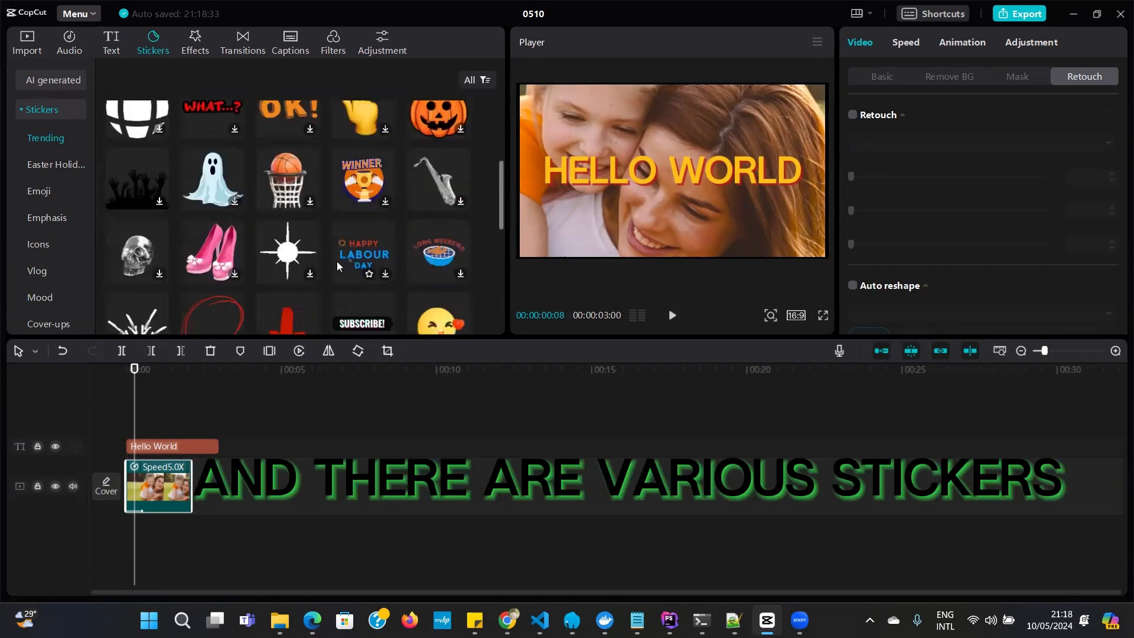
pyautogui.scroll(-5, 337, 266)
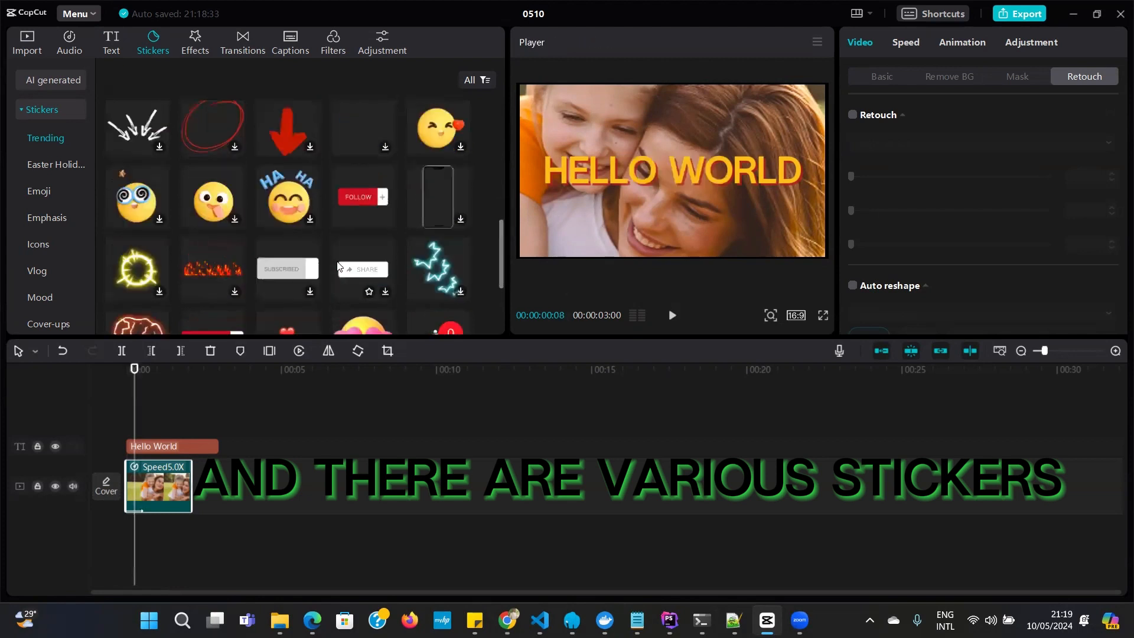
pyautogui.click(338, 265)
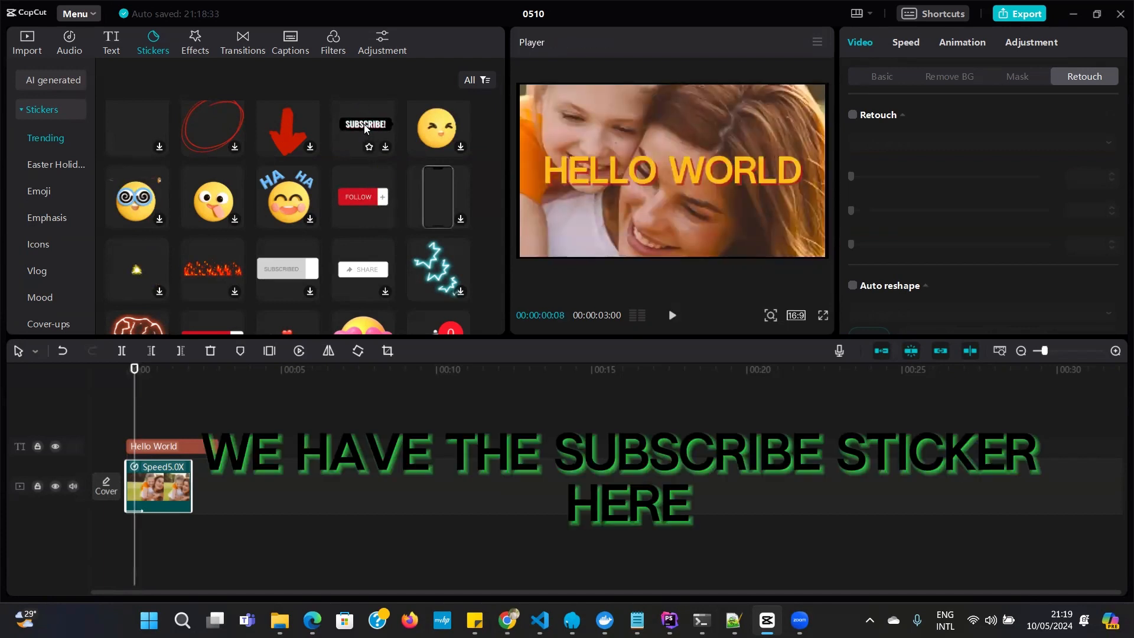
pyautogui.scroll(-1, 361, 127)
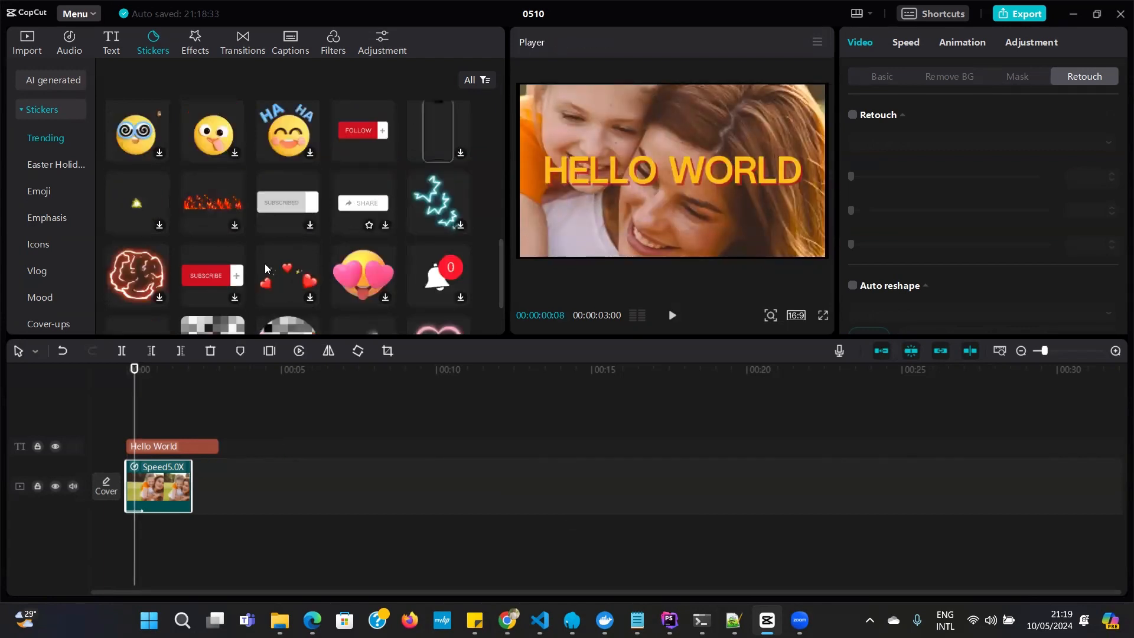
pyautogui.scroll(1, 323, 267)
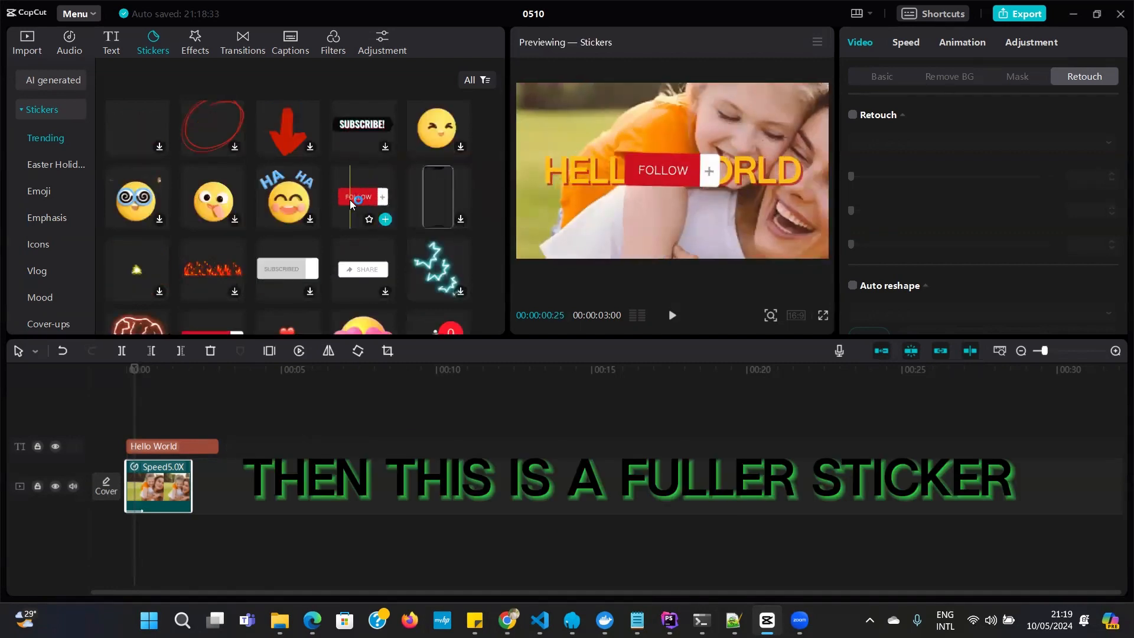
pyautogui.click(386, 219)
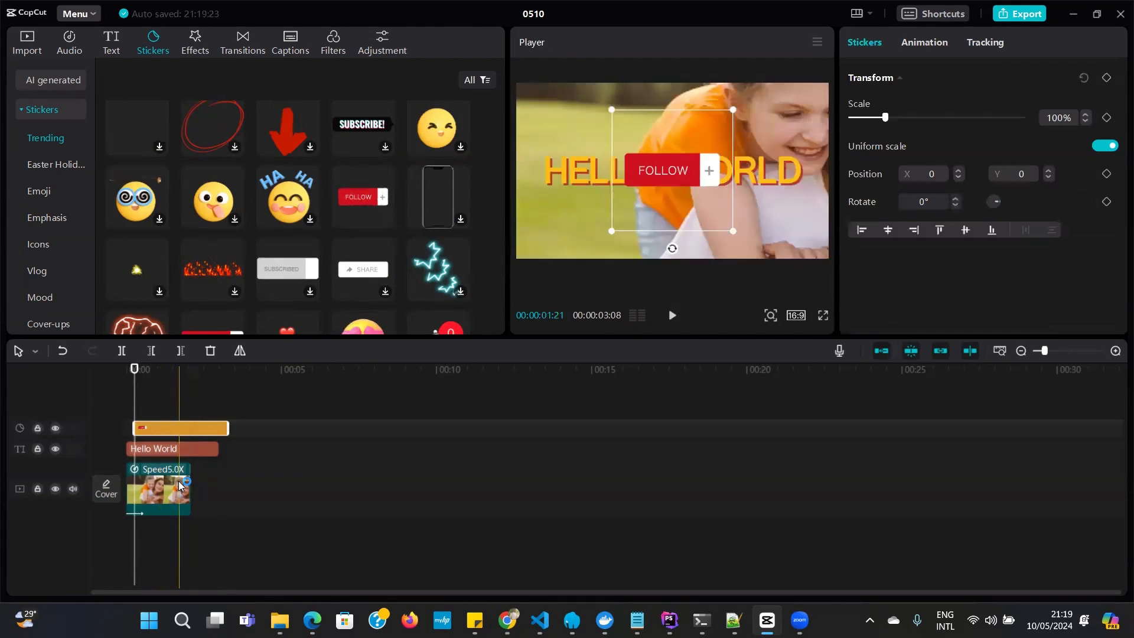
# Move the Follow sticker to the lower-left corner of the video frame, at about X -1234, Y -747, and reselect the video clip
pyautogui.click(178, 481)
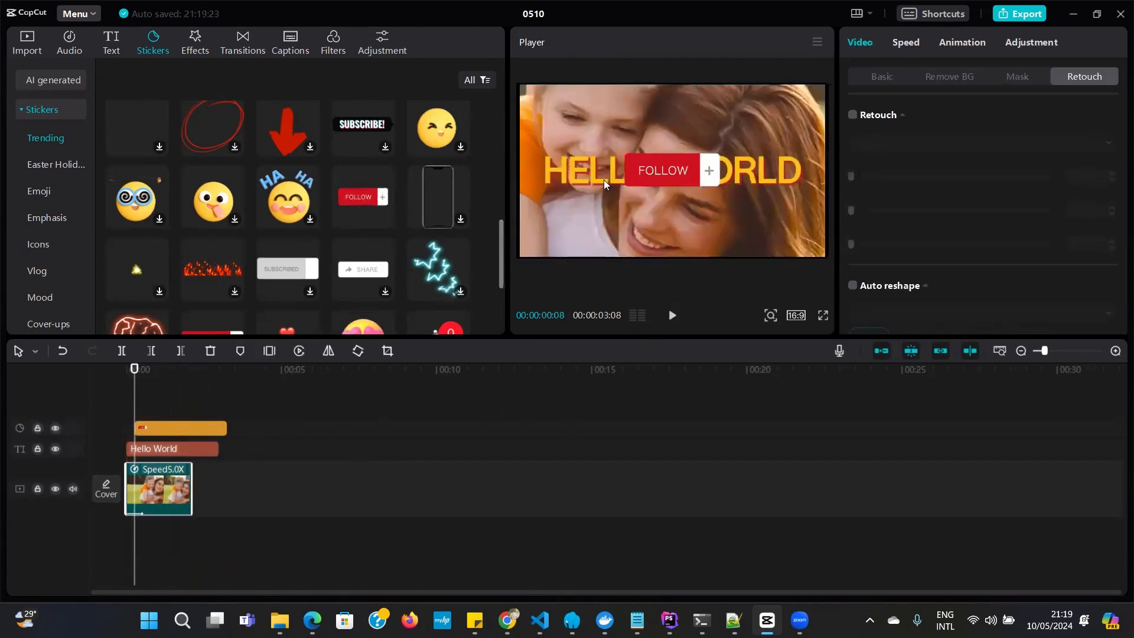
pyautogui.moveTo(663, 166); pyautogui.dragTo(588, 238)
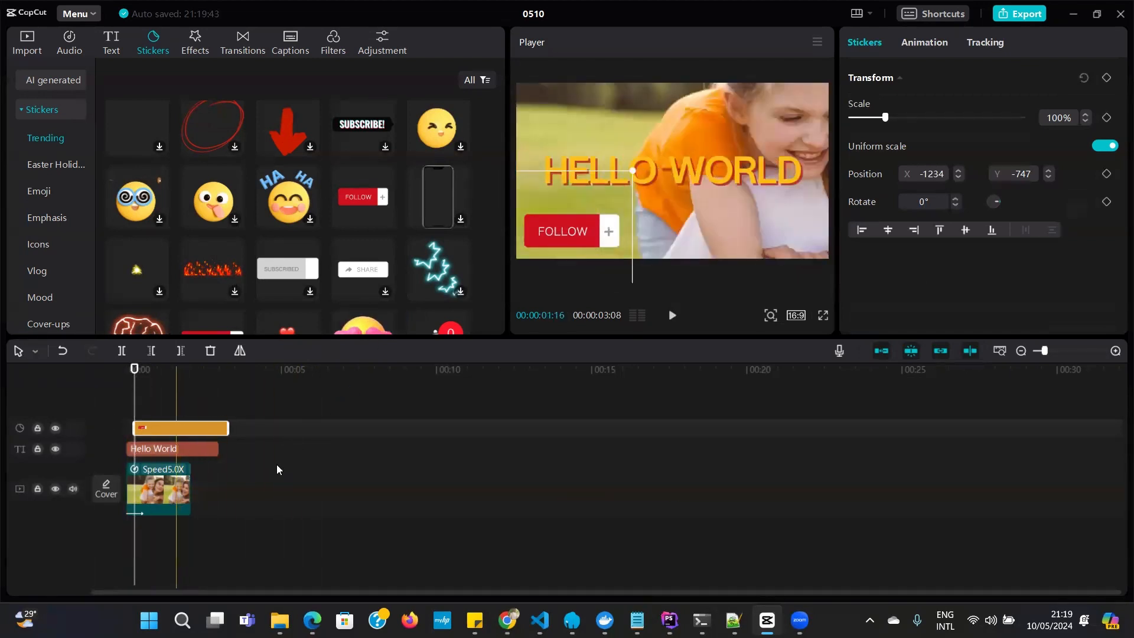
pyautogui.click(169, 488)
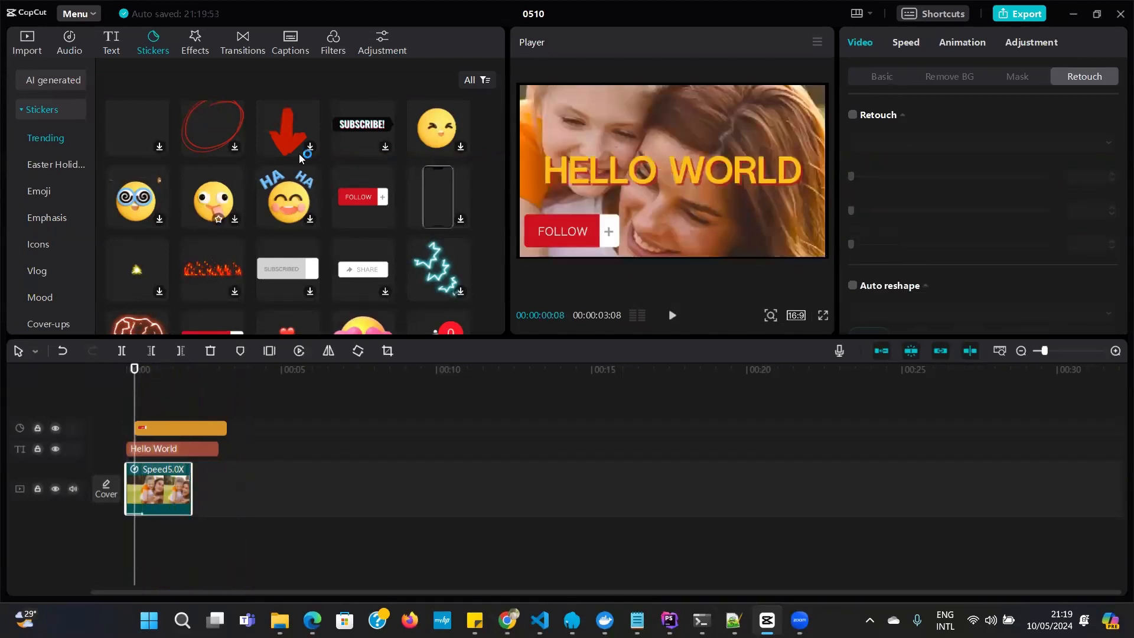
# Browse the trending video effects, previewing Split Flicker and Flash Vibration, and download the Dizzy effect
pyautogui.click(198, 46)
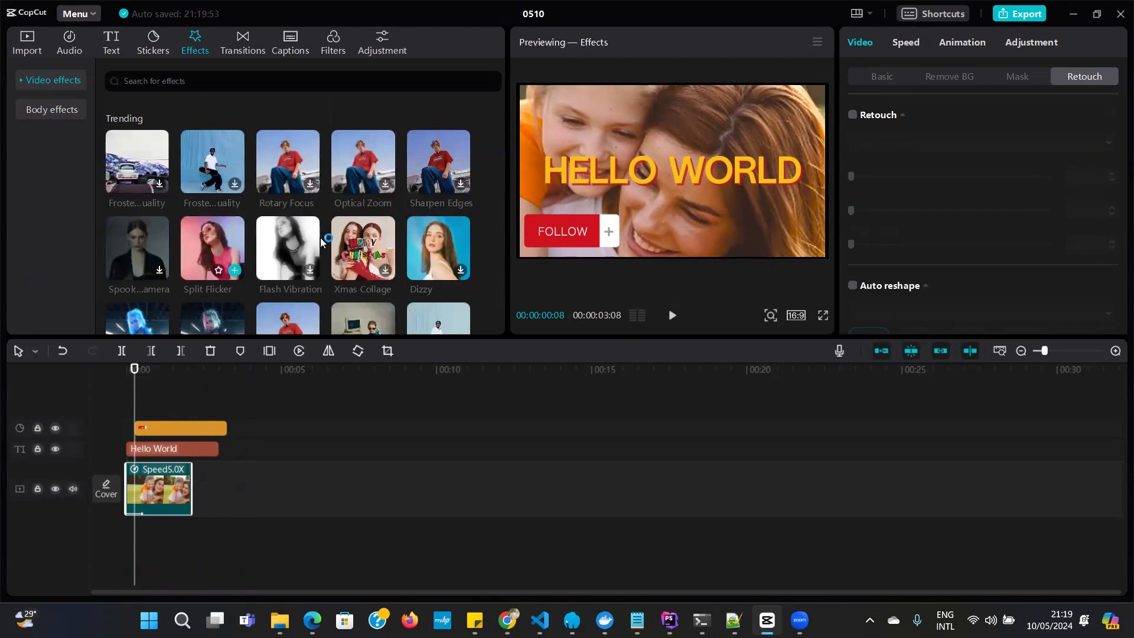
pyautogui.scroll(-3, 334, 230)
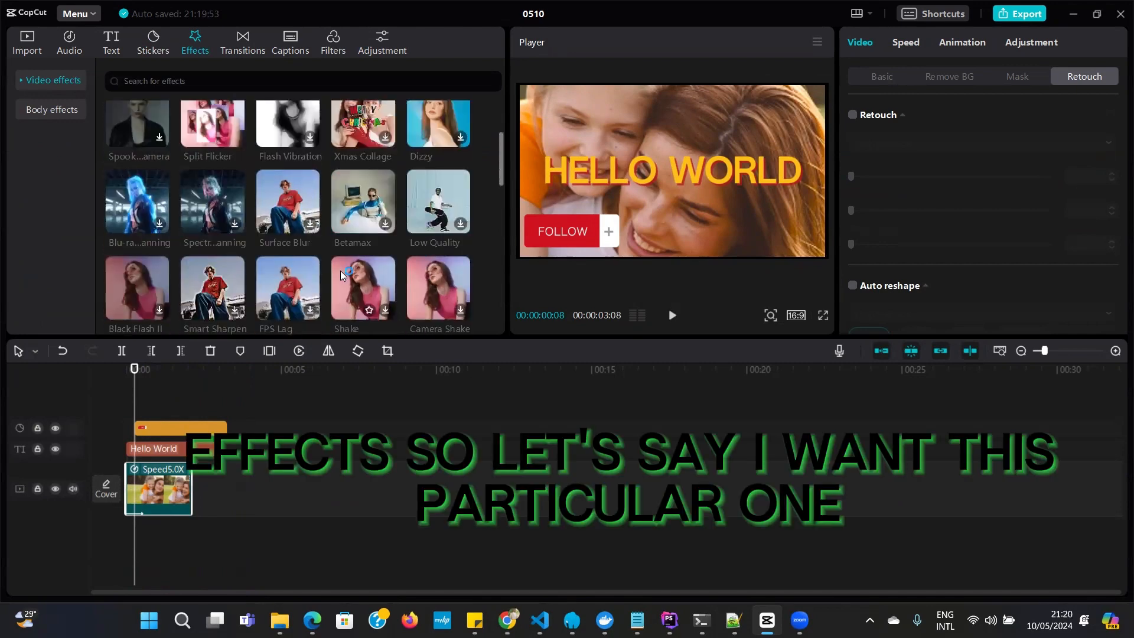
pyautogui.scroll(2, 316, 291)
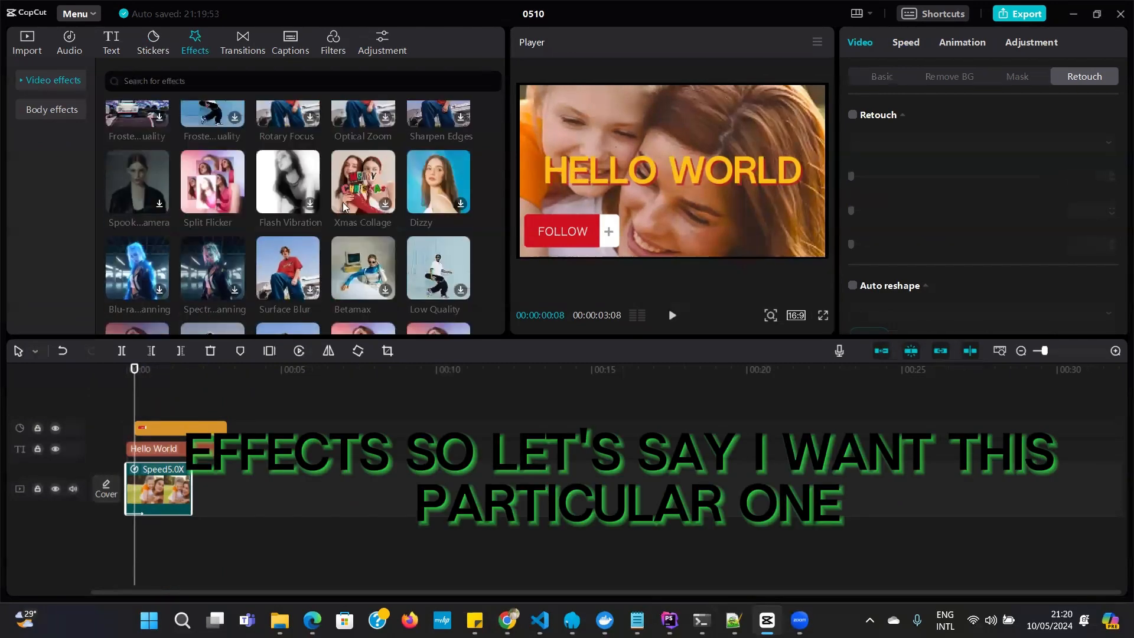
pyautogui.click(206, 198)
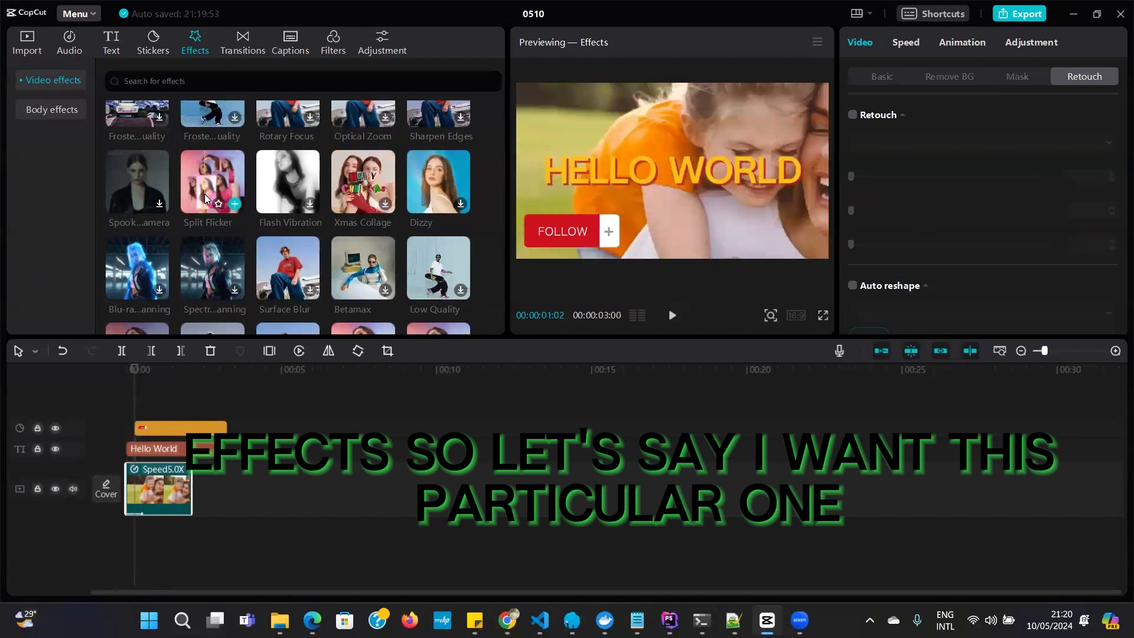
pyautogui.click(292, 181)
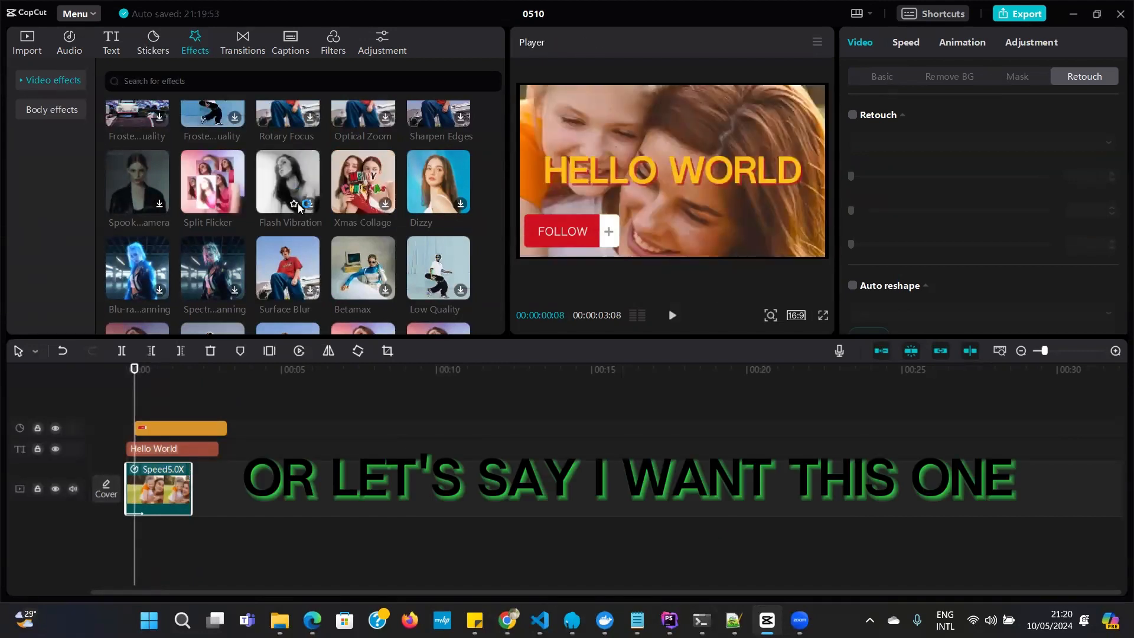
pyautogui.click(461, 205)
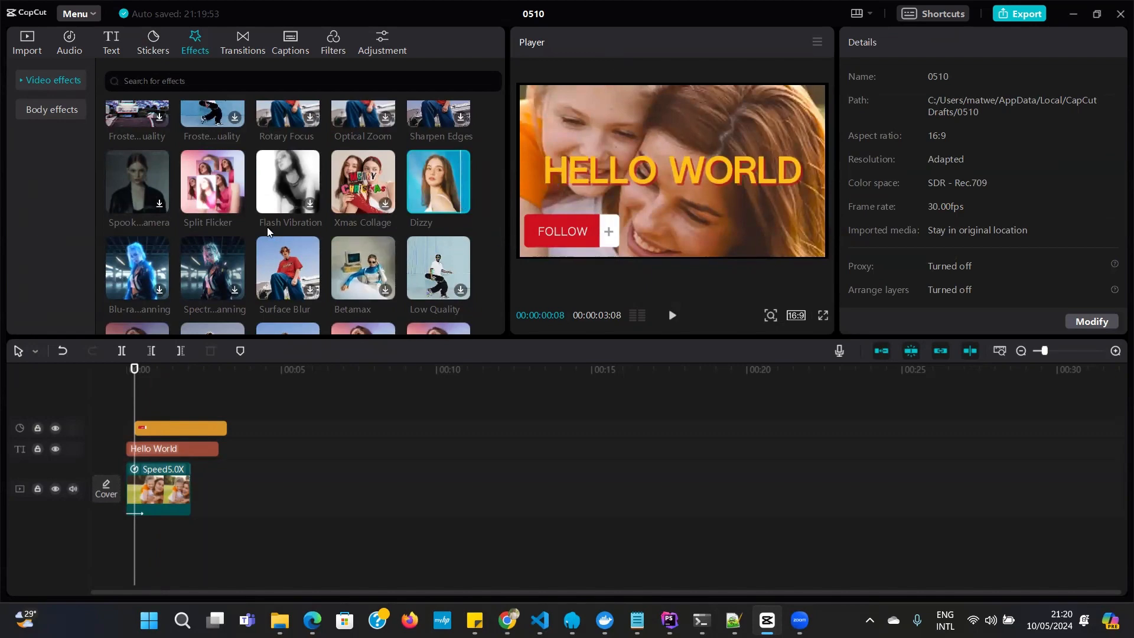
# Add the Split Flicker effect to the timeline at the playhead and reselect the video clip
pyautogui.scroll(2, 267, 227)
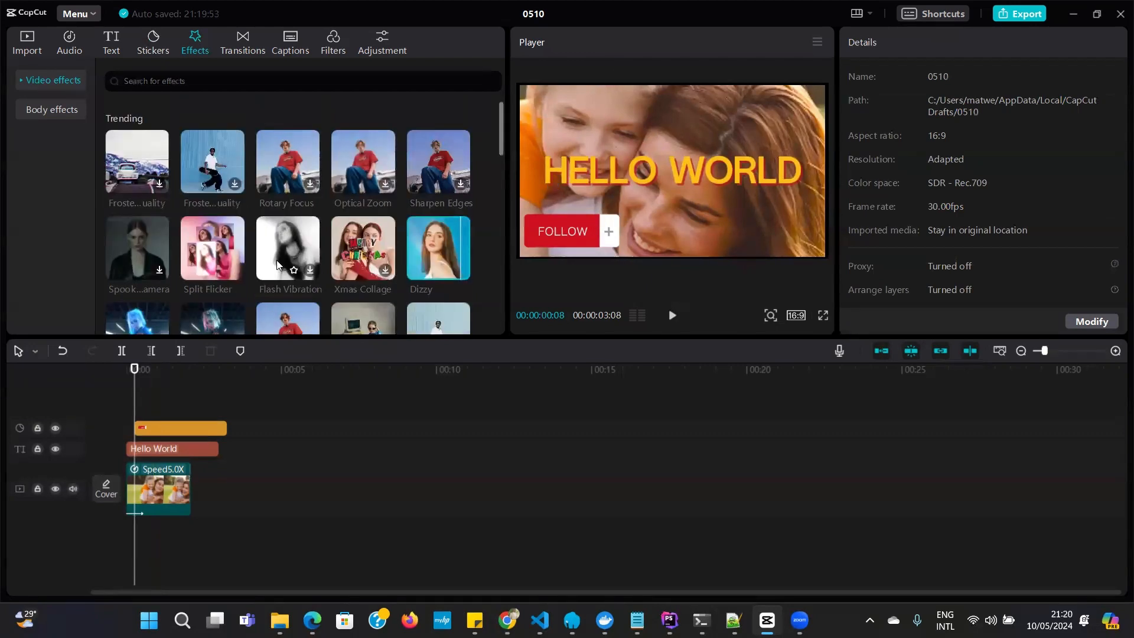
pyautogui.click(214, 239)
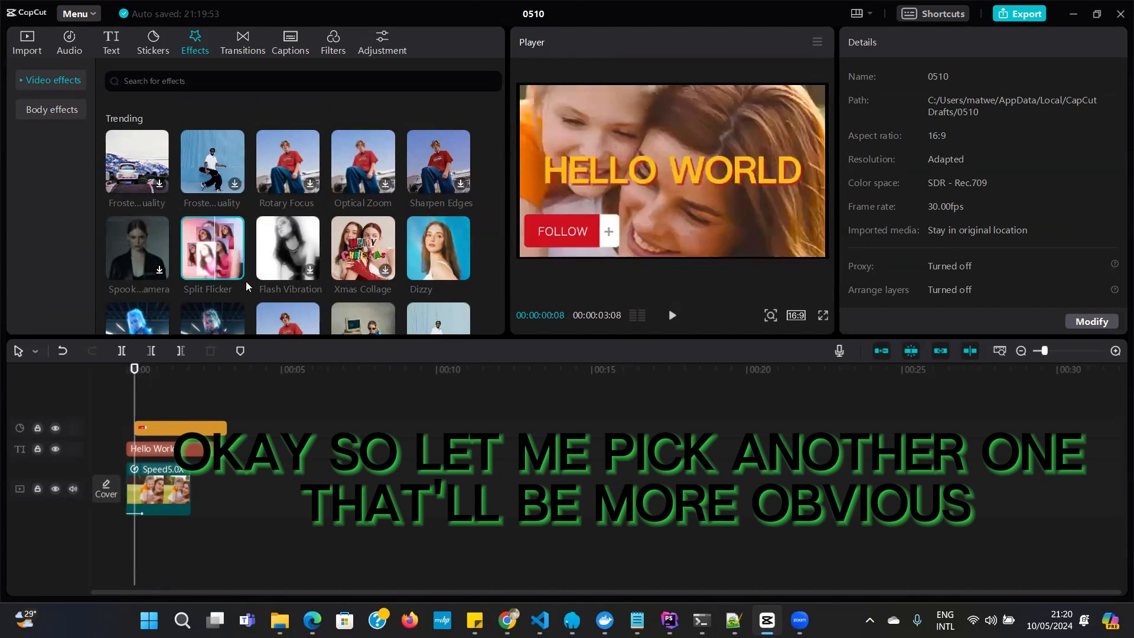
pyautogui.moveTo(237, 273)
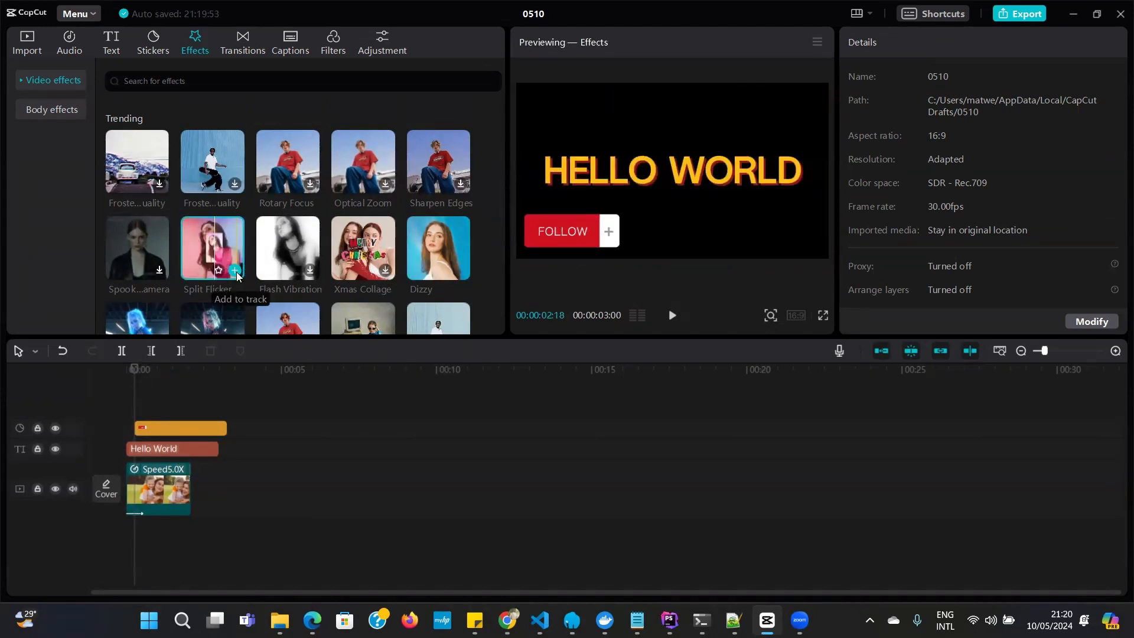
pyautogui.click(235, 271)
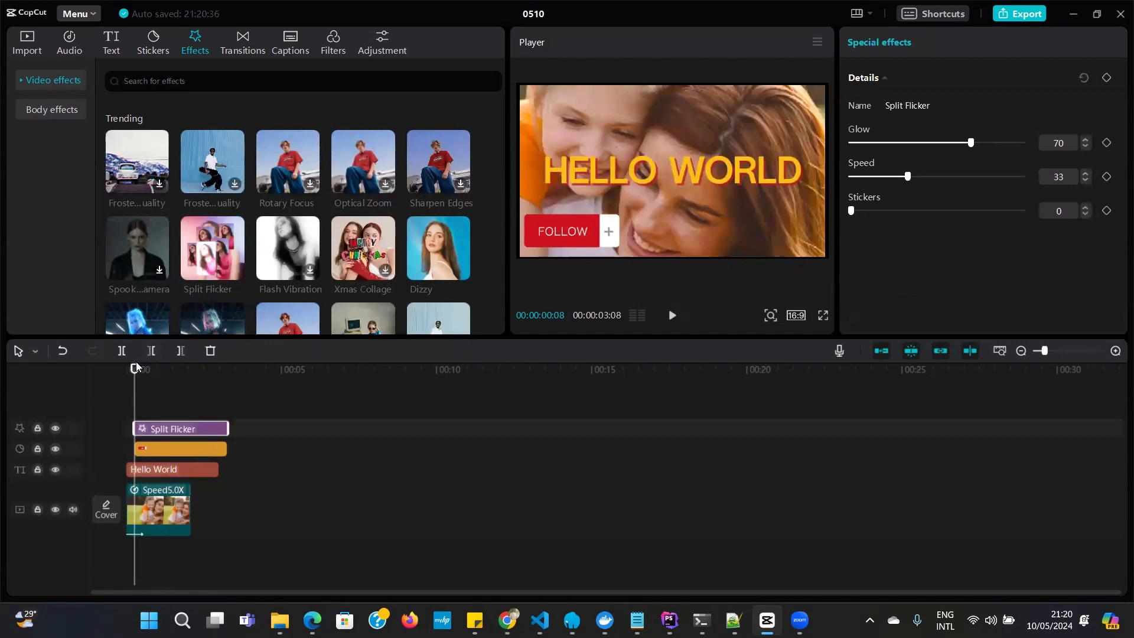
pyautogui.click(178, 501)
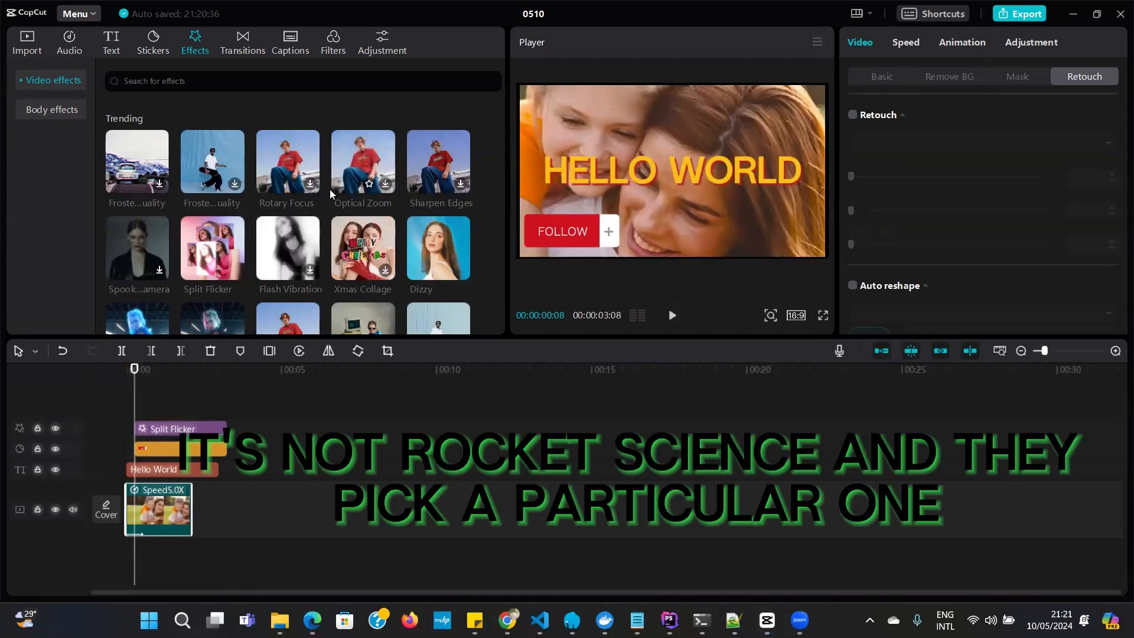
# Look over the transitions and add the imported 1108167 walk video to the main track directly after the first clip
pyautogui.click(245, 45)
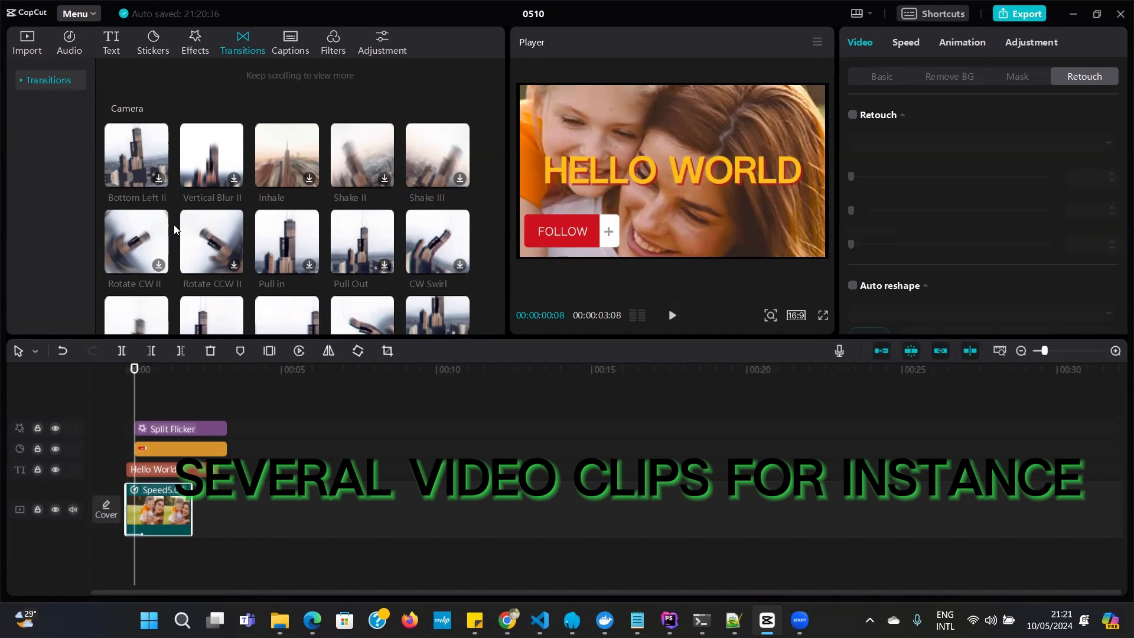
pyautogui.click(23, 44)
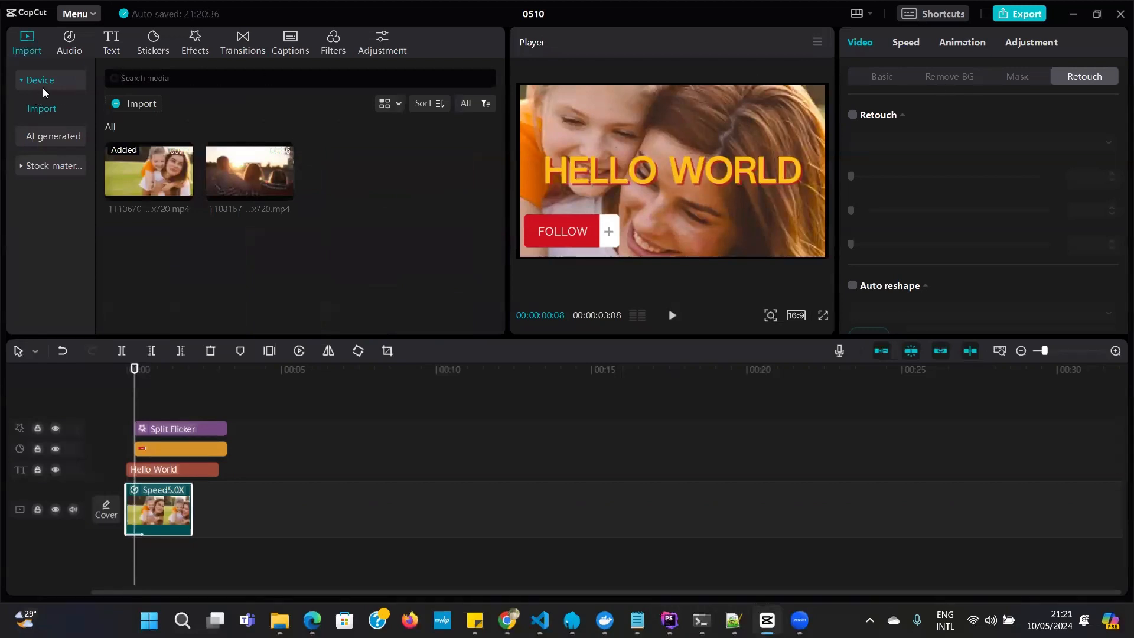
pyautogui.click(137, 105)
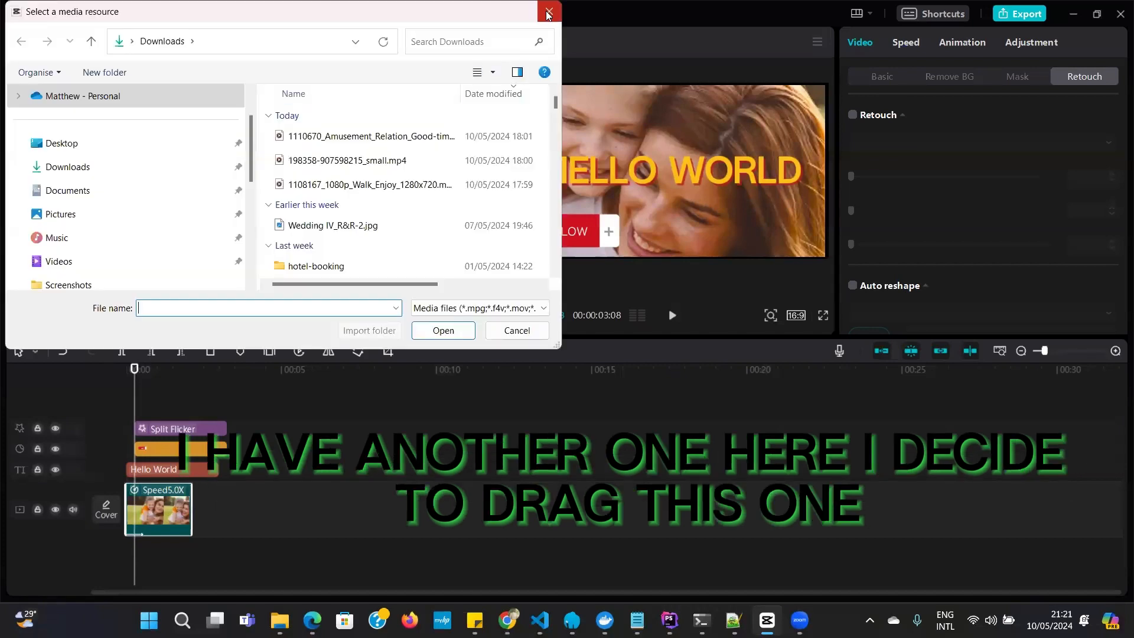
pyautogui.click(549, 10)
pyautogui.click(240, 168)
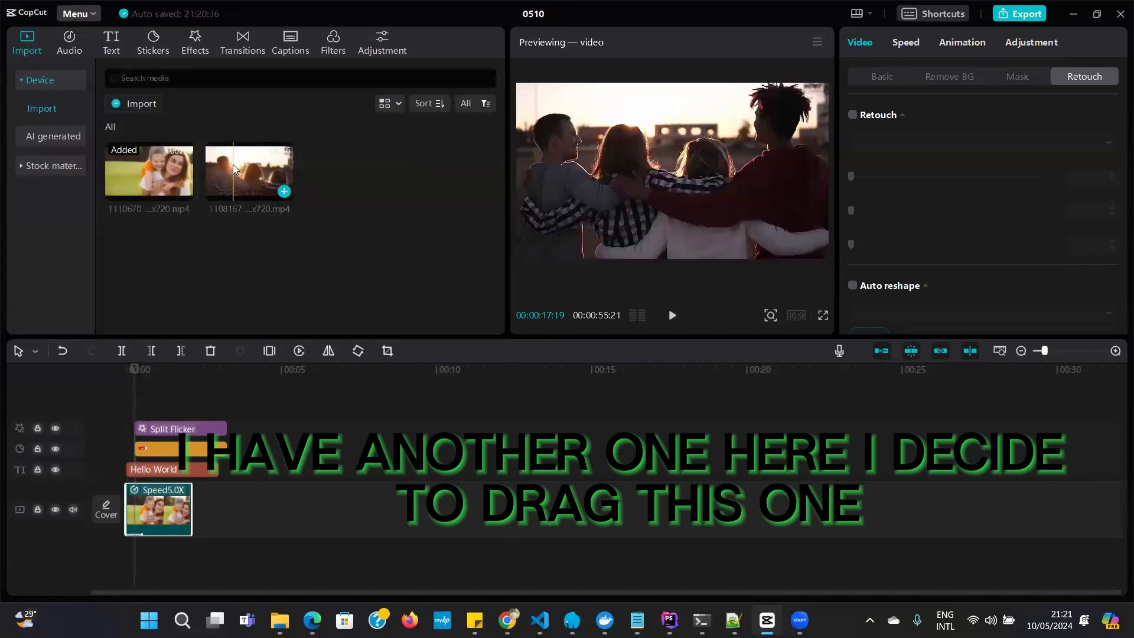
pyautogui.moveTo(240, 167)
pyautogui.mouseDown()
pyautogui.moveTo(254, 407)
pyautogui.moveTo(237, 494)
pyautogui.moveTo(219, 515)
pyautogui.moveTo(199, 513)
pyautogui.mouseUp()
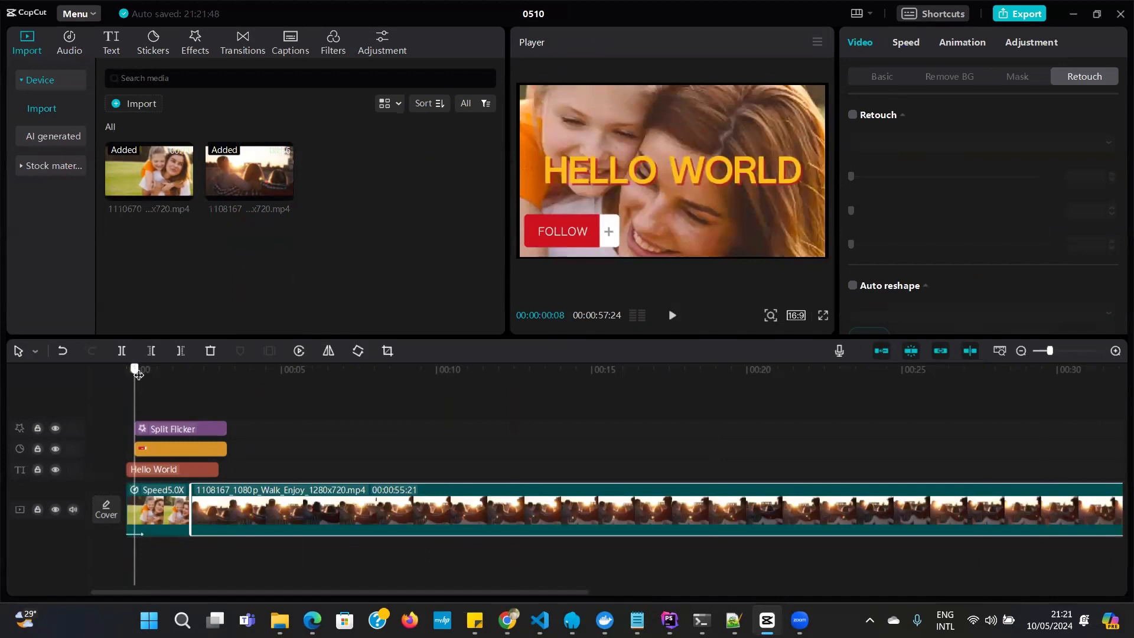
# Scrub and play the timeline across the join between the two clips, and return the playhead to the start
pyautogui.moveTo(136, 371); pyautogui.dragTo(330, 371)
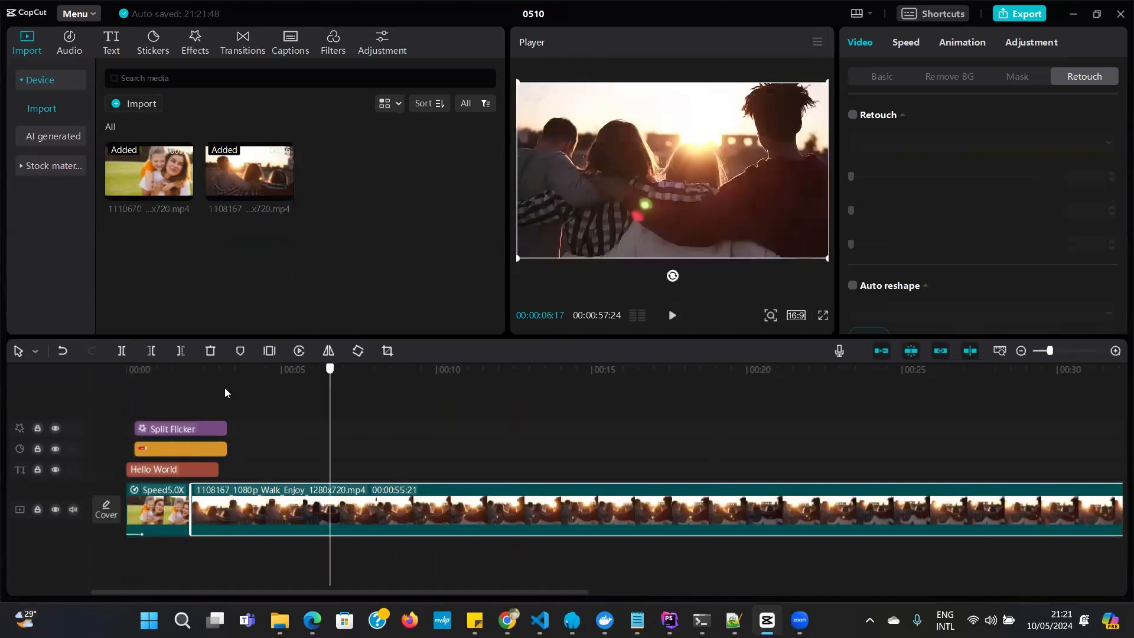
pyautogui.moveTo(225, 388); pyautogui.dragTo(135, 401)
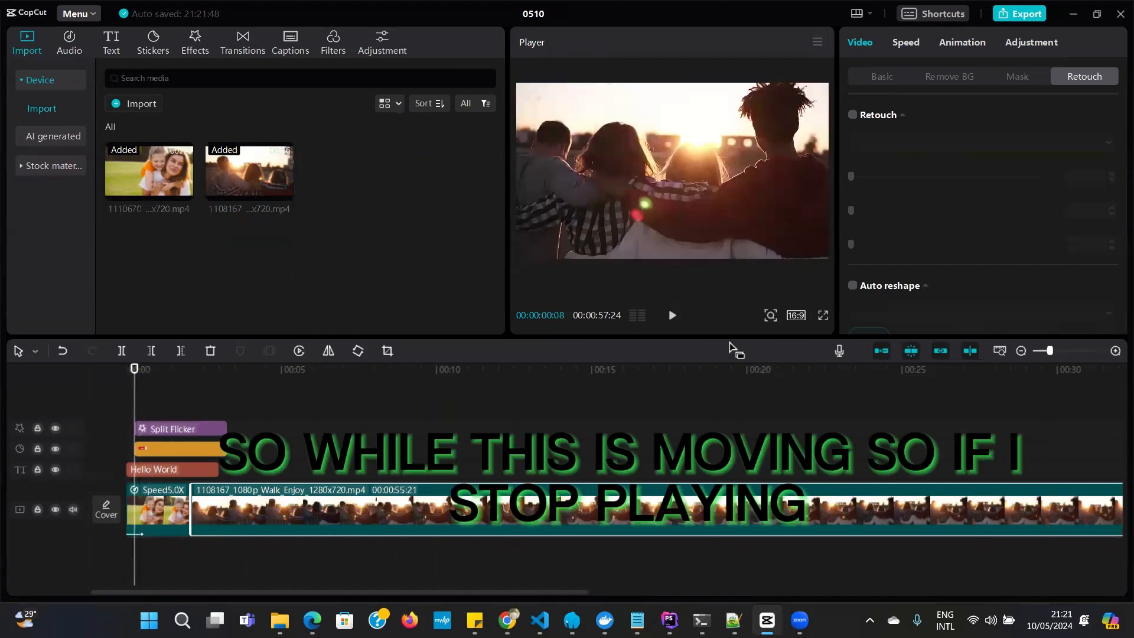
pyautogui.click(673, 314)
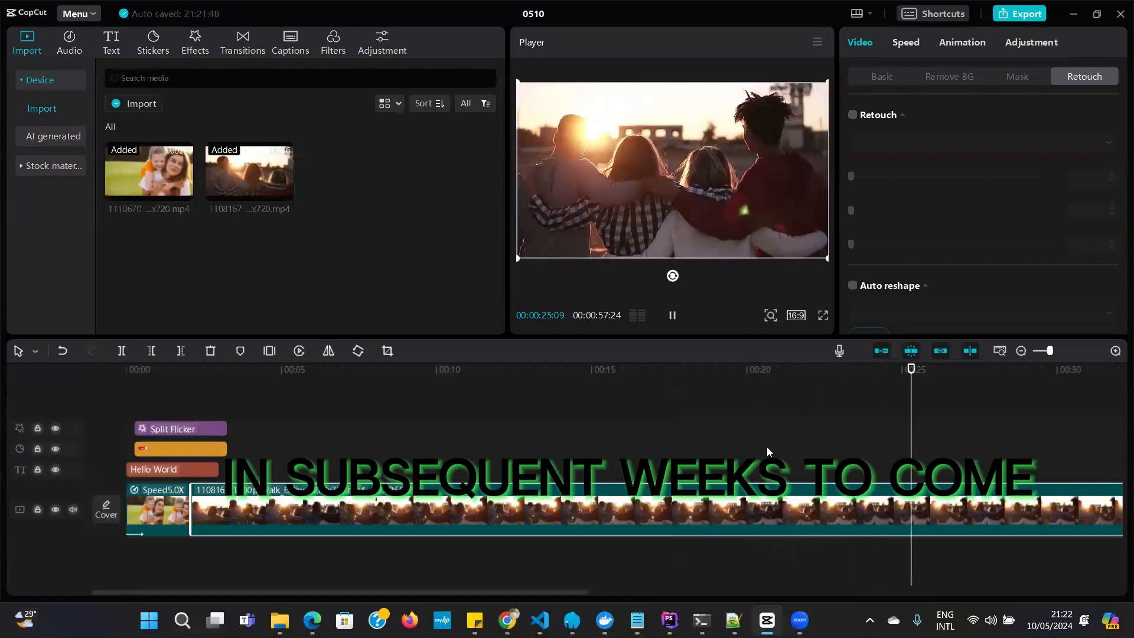
pyautogui.click(672, 316)
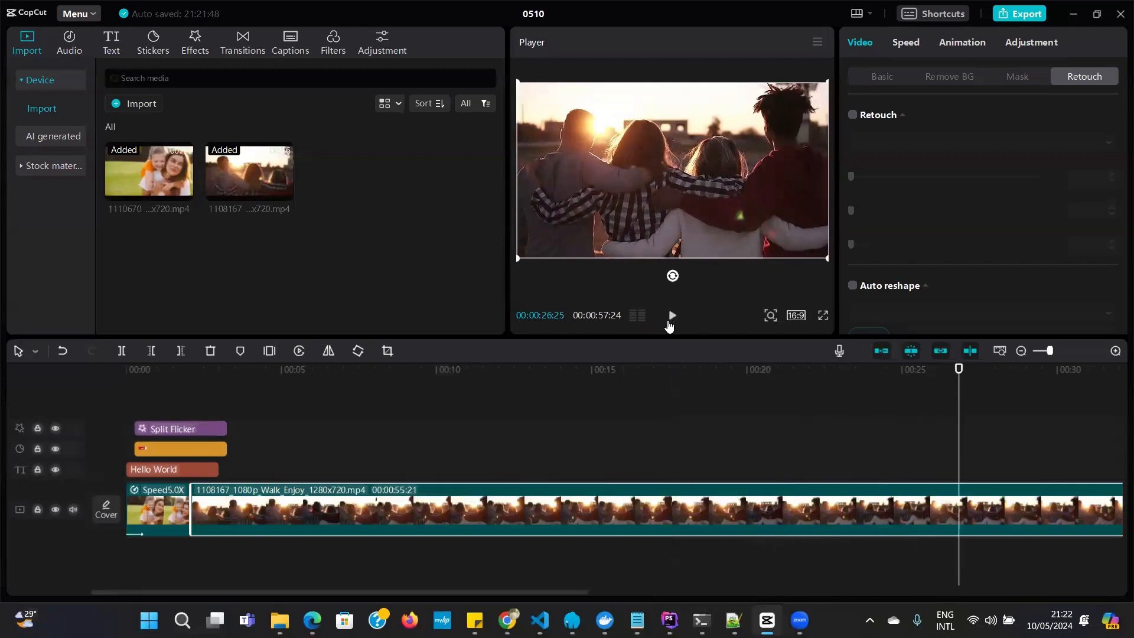
pyautogui.moveTo(957, 376); pyautogui.dragTo(127, 481)
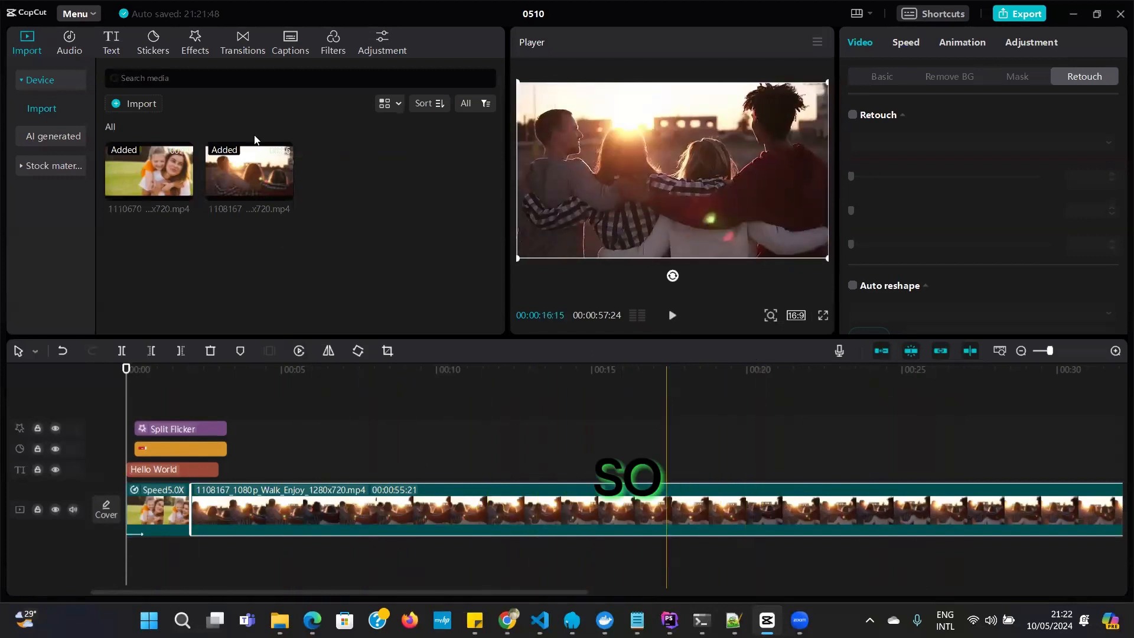
# Look over the auto captions, the Life filters and the custom adjustment options
pyautogui.click(290, 40)
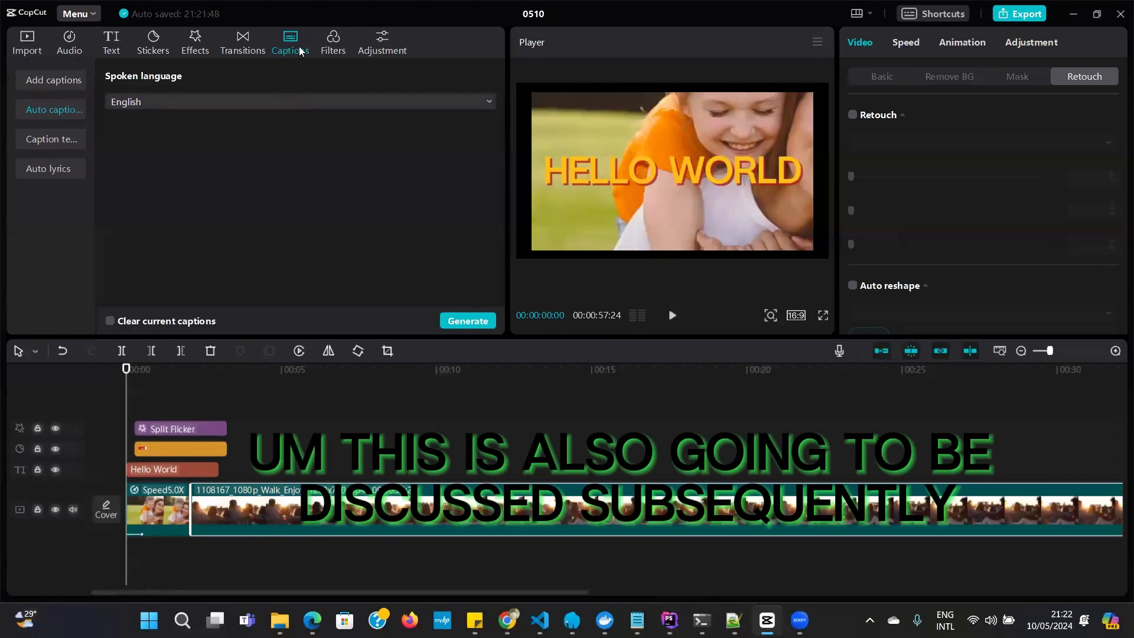
pyautogui.click(334, 49)
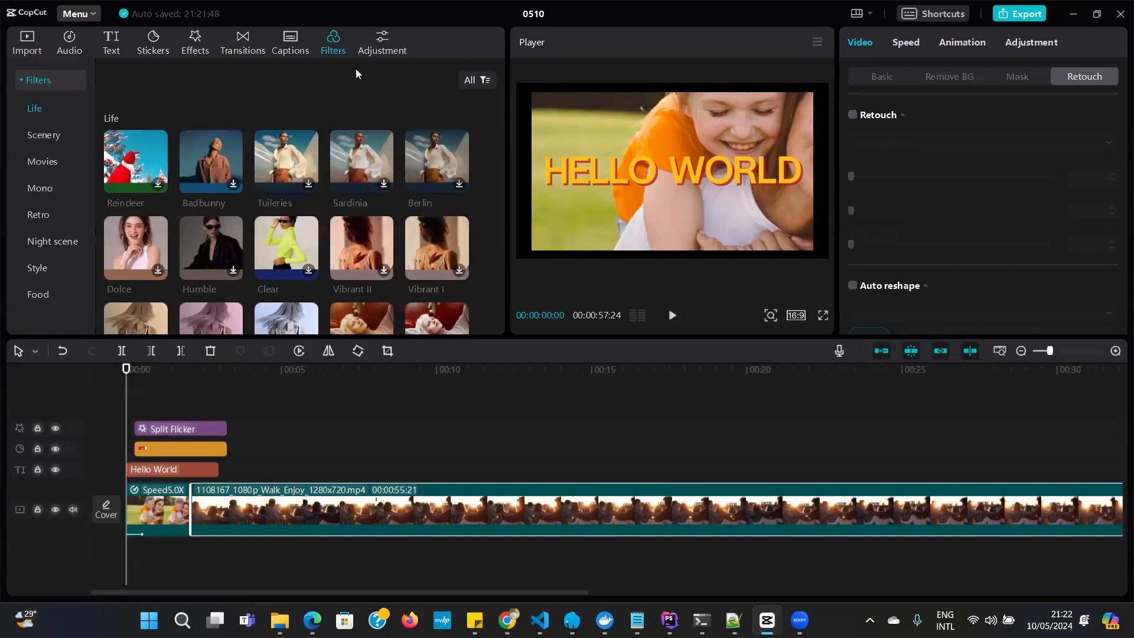
pyautogui.click(384, 41)
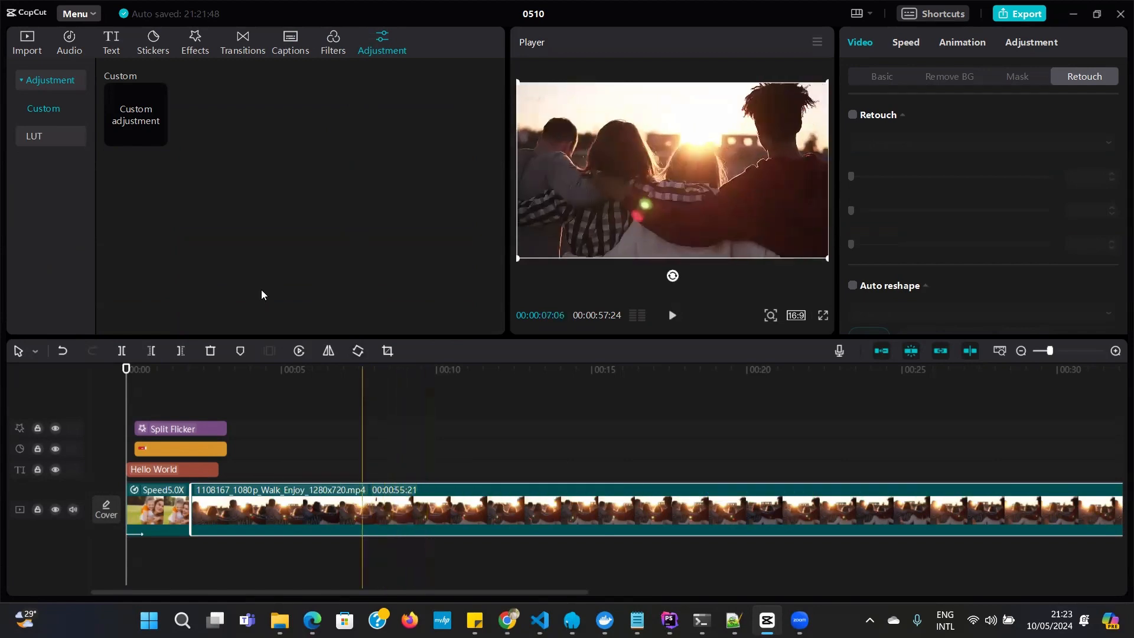
# Speed up the first video clip to 10.0x and raise it further to about 72.3x, playing the timeline after each change
pyautogui.click(166, 511)
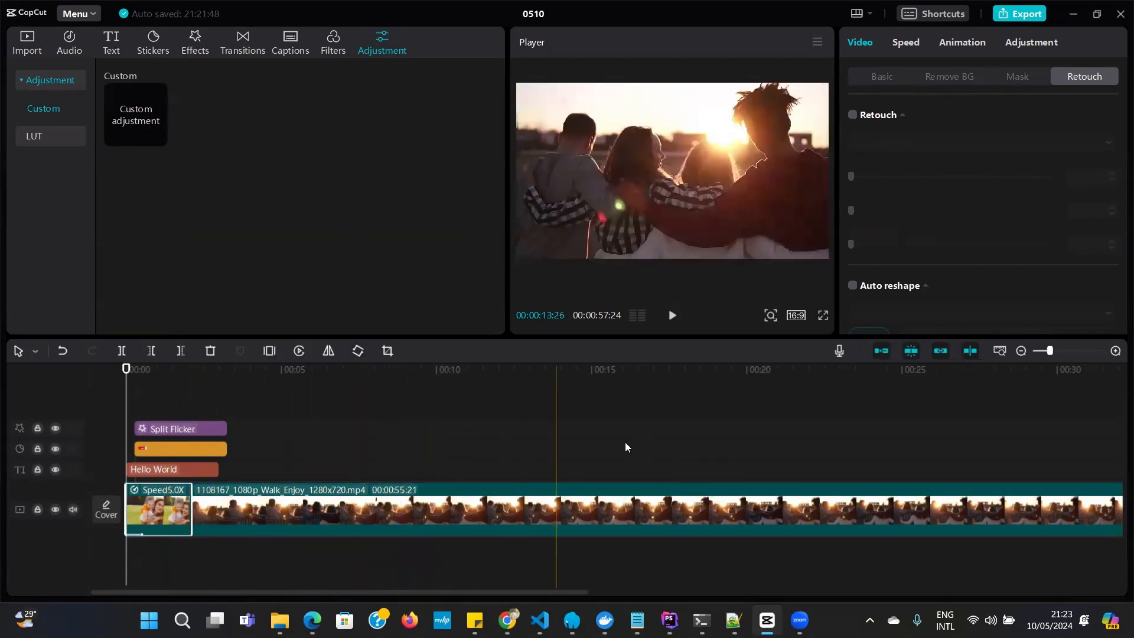
pyautogui.click(903, 45)
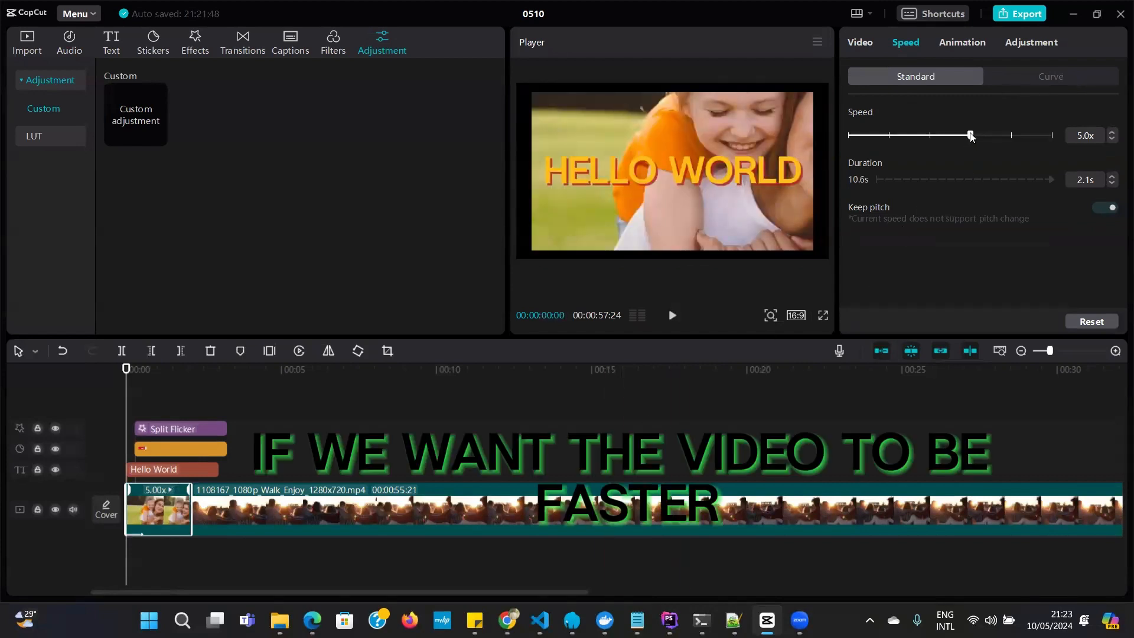
pyautogui.moveTo(981, 138); pyautogui.dragTo(1012, 138)
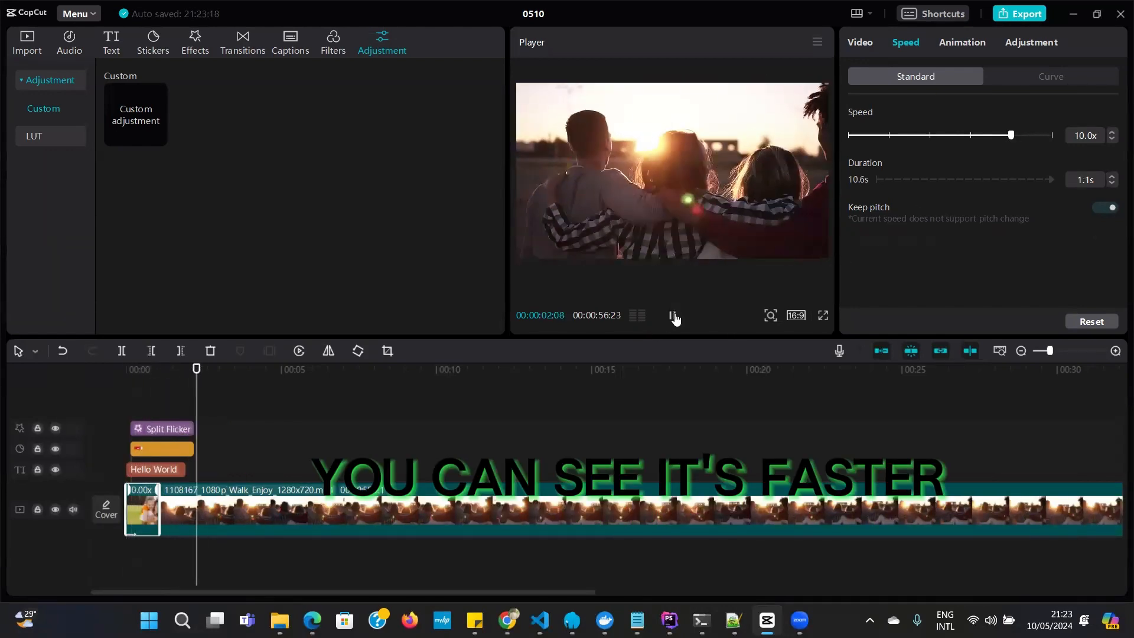
pyautogui.click(674, 316)
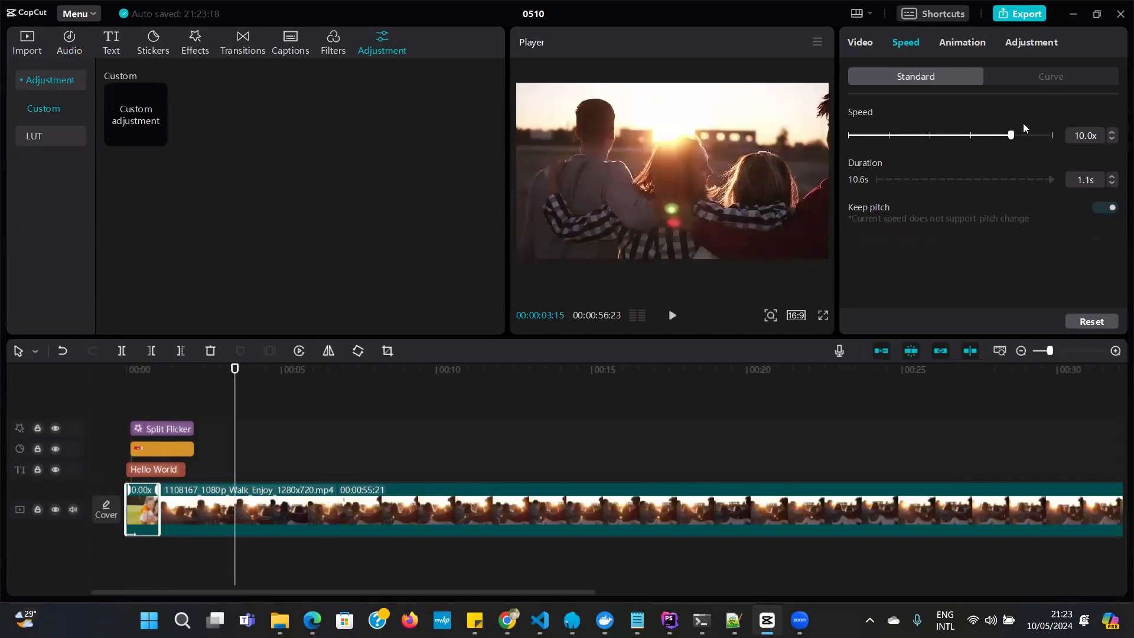
pyautogui.moveTo(1041, 137); pyautogui.dragTo(1041, 135)
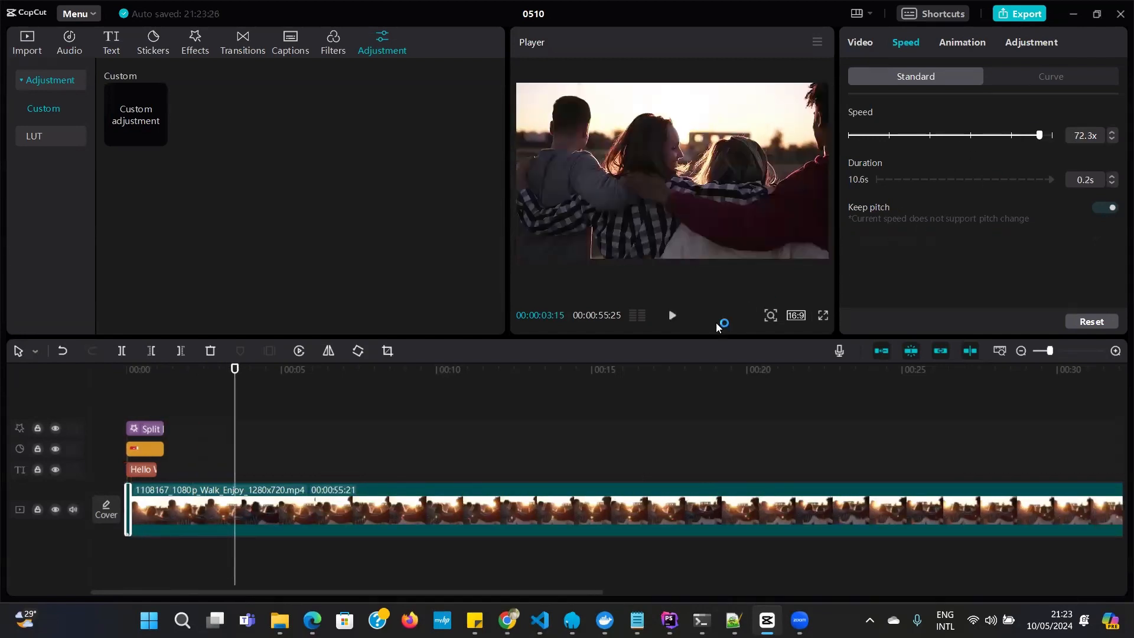
pyautogui.click(672, 316)
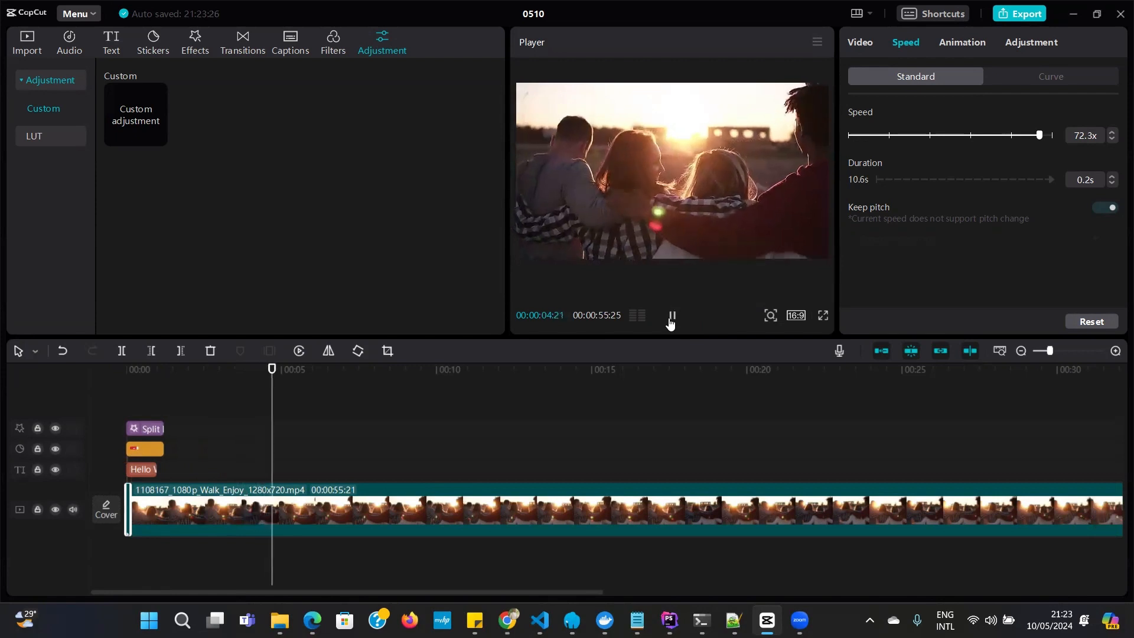
pyautogui.click(671, 317)
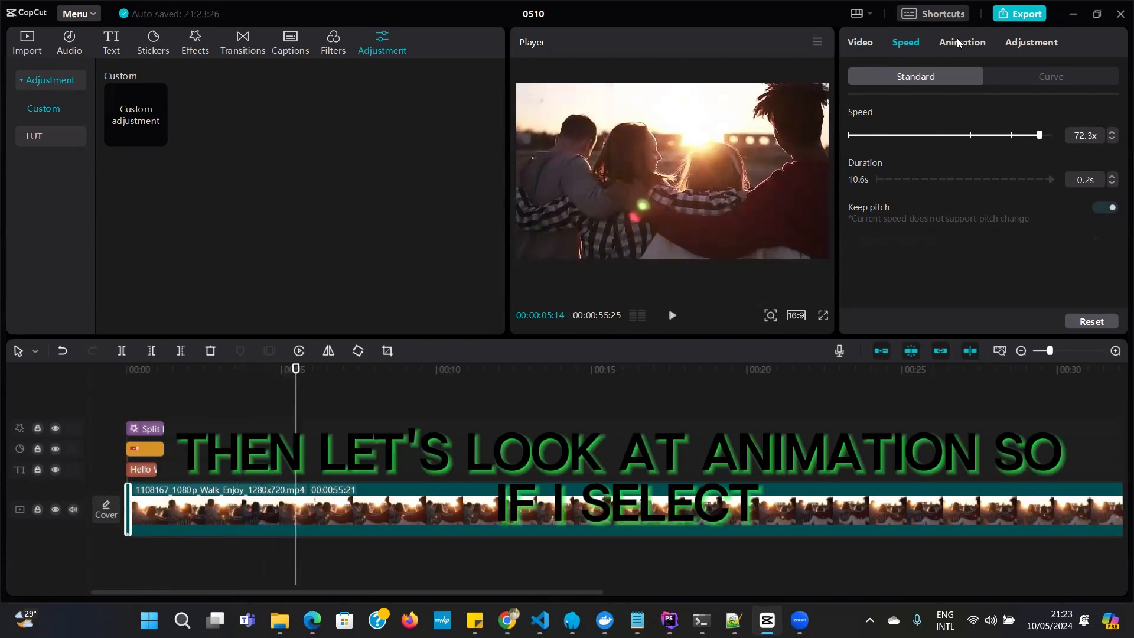
# Browse the In animations for the first clip and apply the "Rota...ning" animation in place of Mini Zoom
pyautogui.click(958, 44)
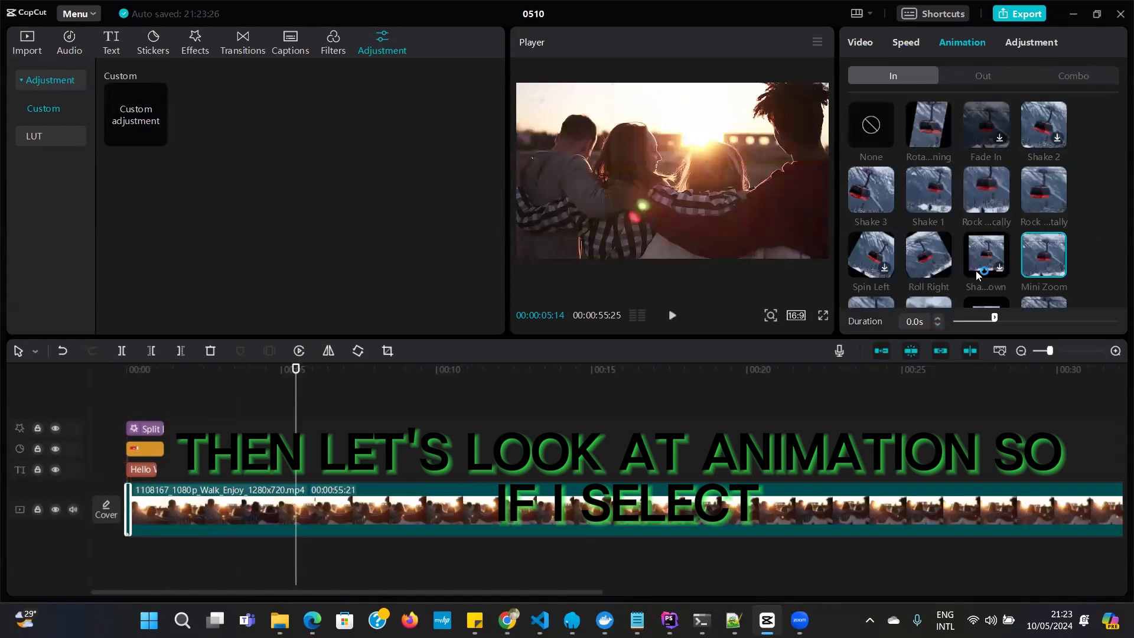
pyautogui.scroll(-3, 976, 271)
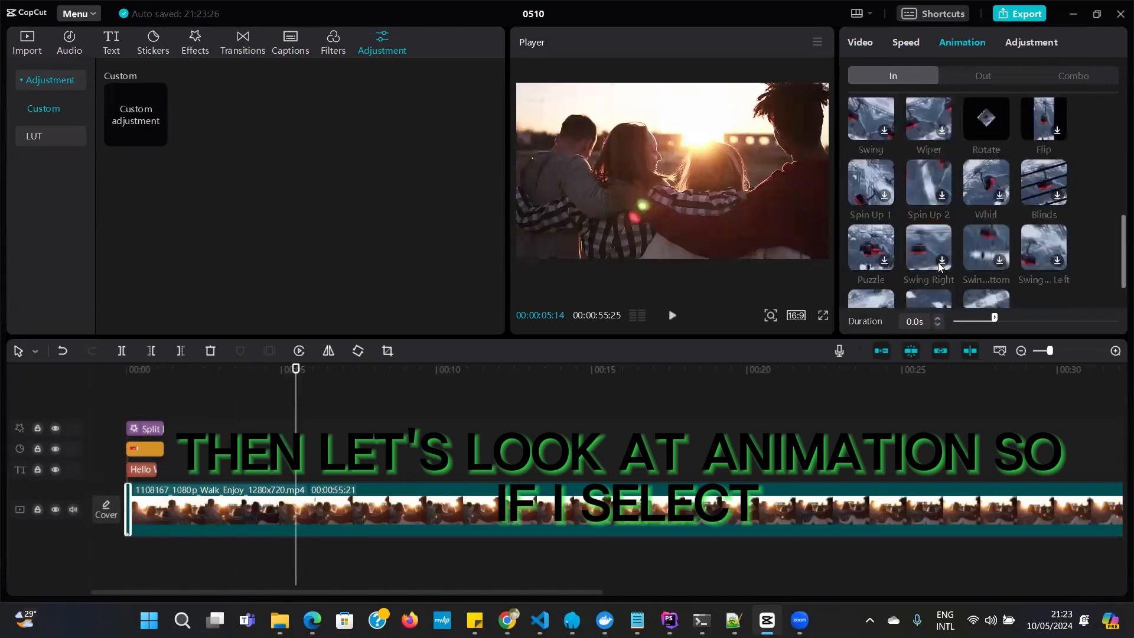
pyautogui.scroll(1, 939, 266)
pyautogui.scroll(2, 938, 262)
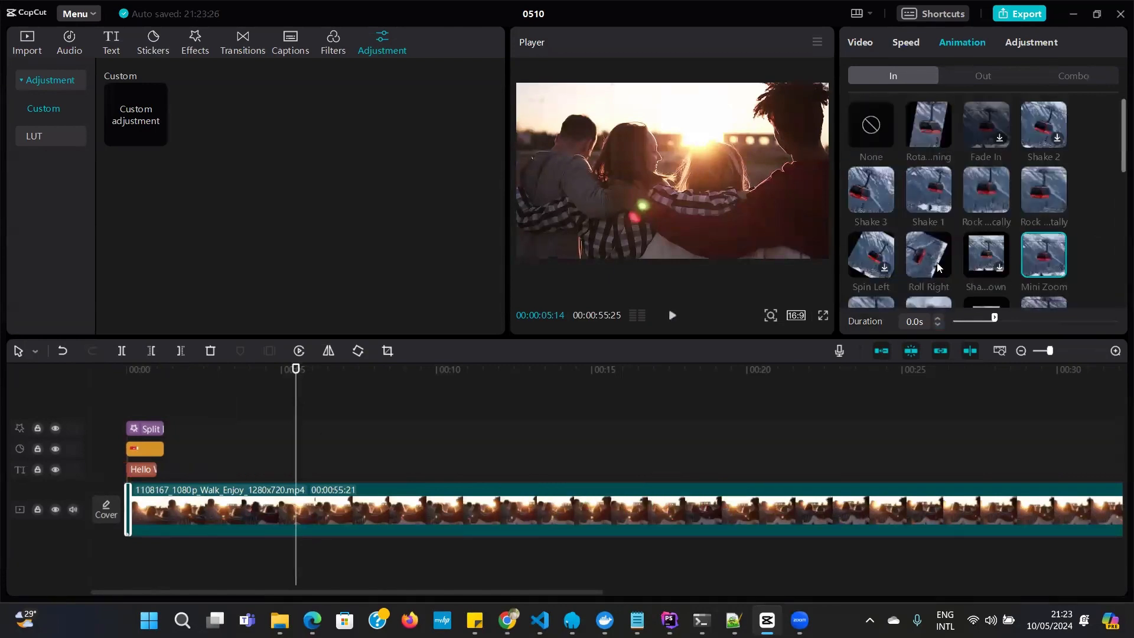
pyautogui.click(925, 127)
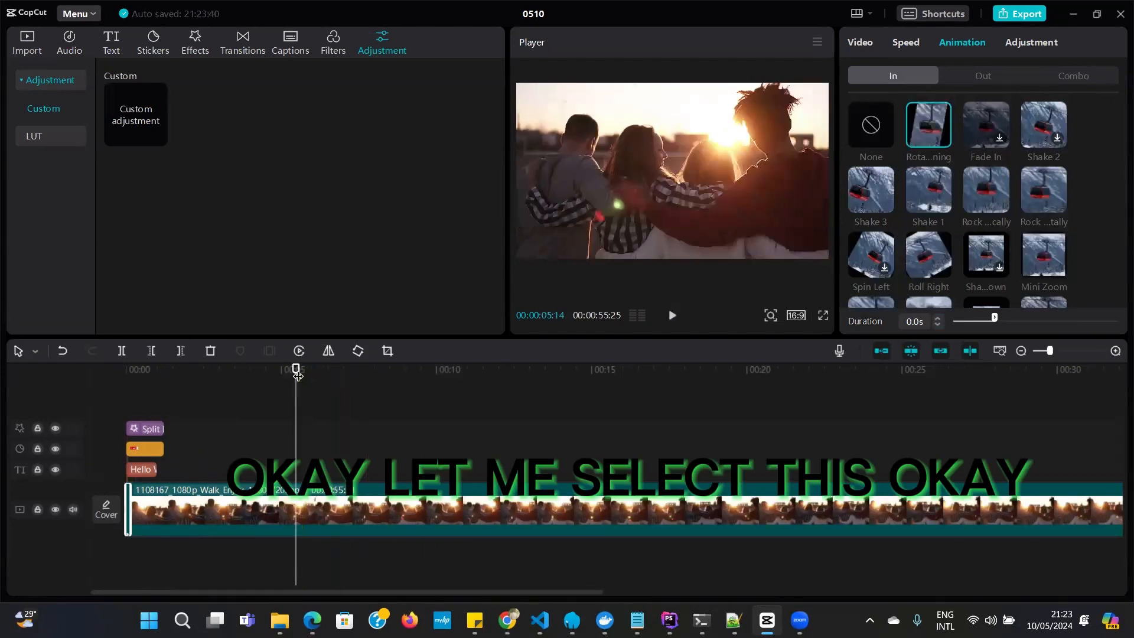
# Replay the timeline from the start and delete the long 1108167 video clip
pyautogui.moveTo(296, 370); pyautogui.dragTo(70, 365)
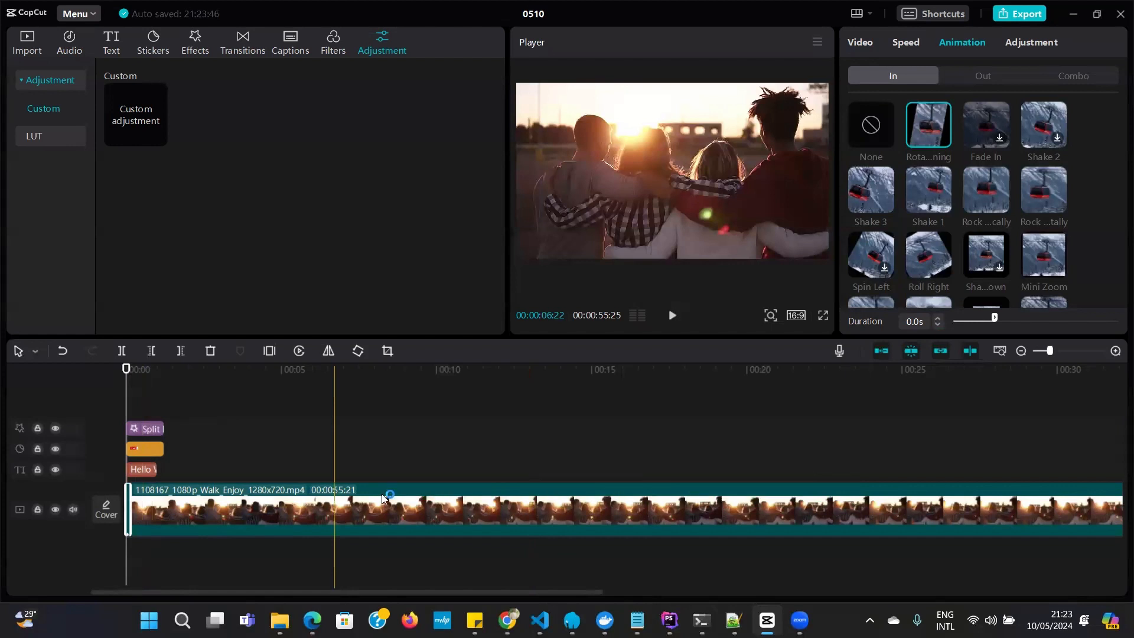
pyautogui.press('space')
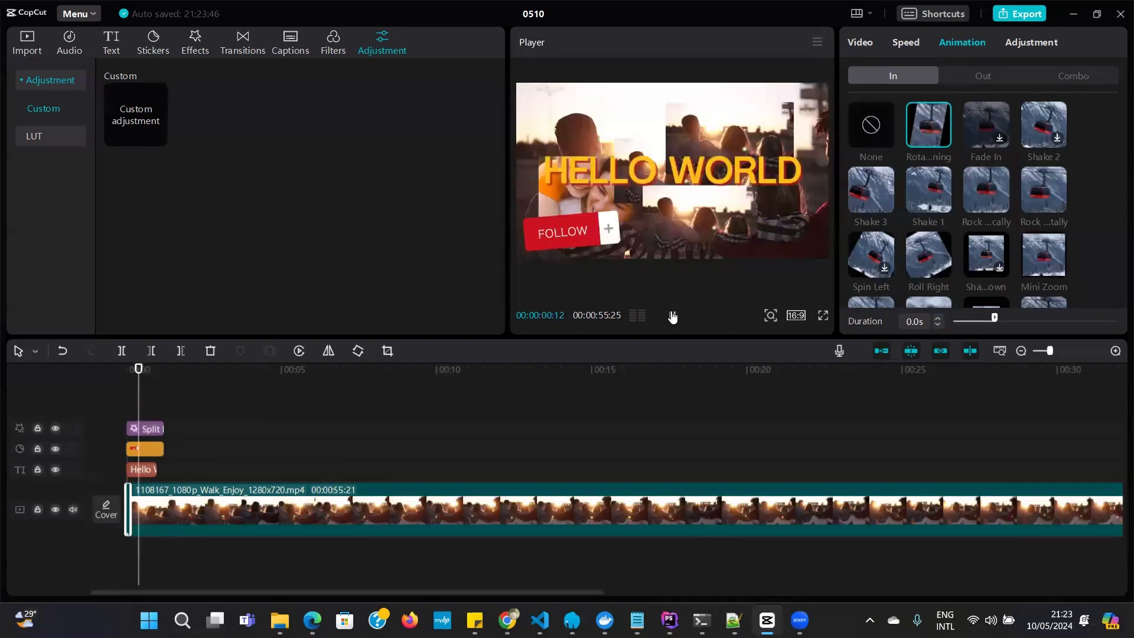
pyautogui.click(293, 512)
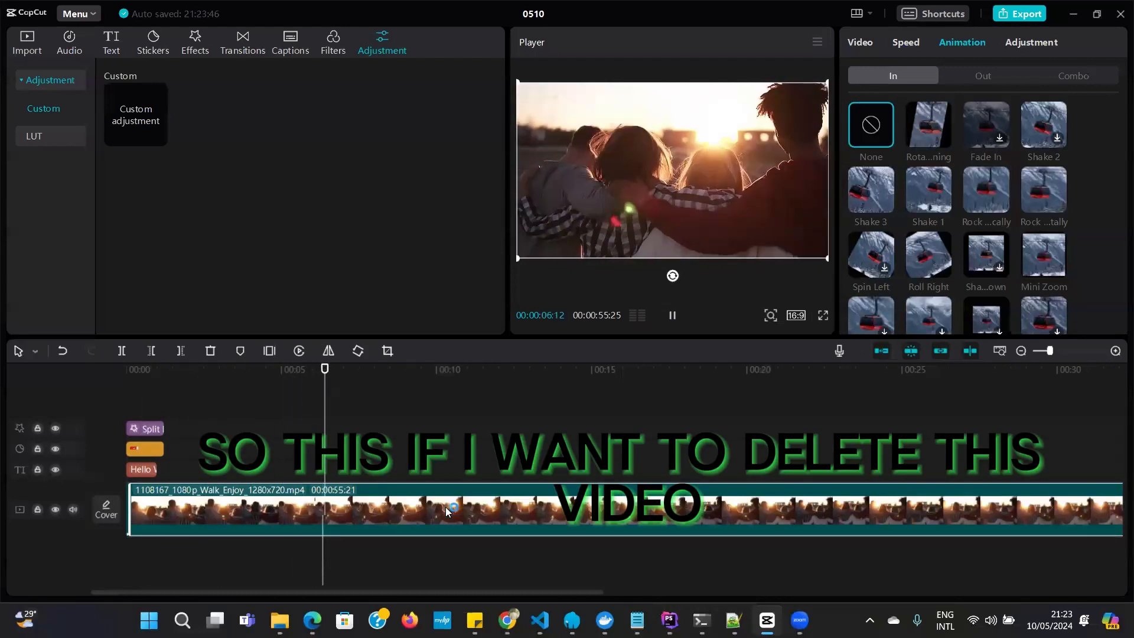
pyautogui.click(672, 314)
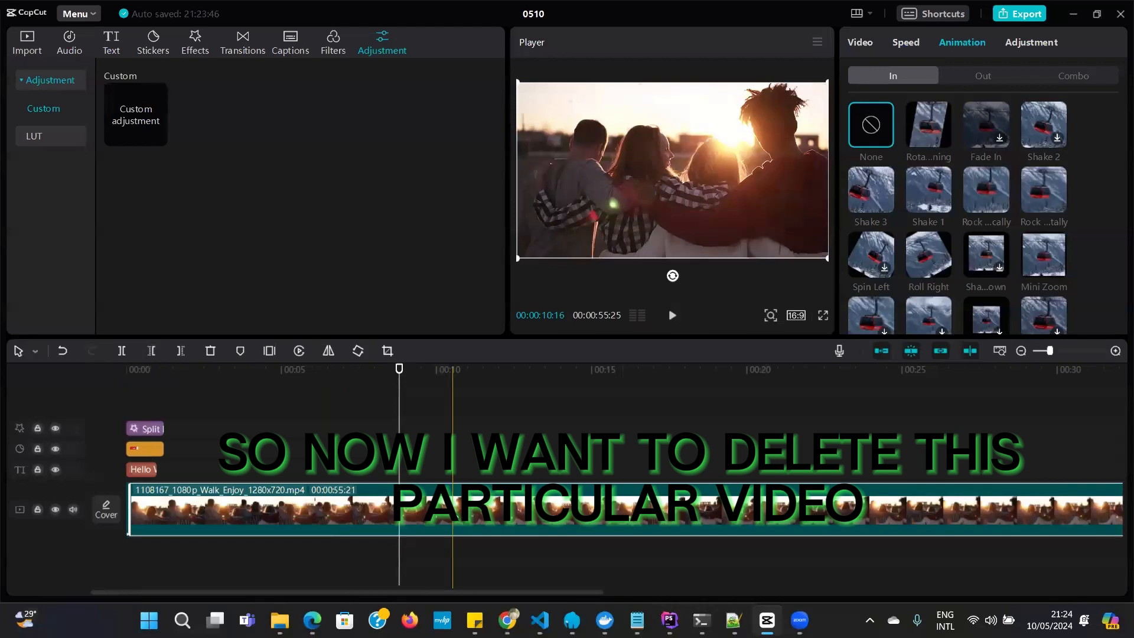
pyautogui.click(211, 352)
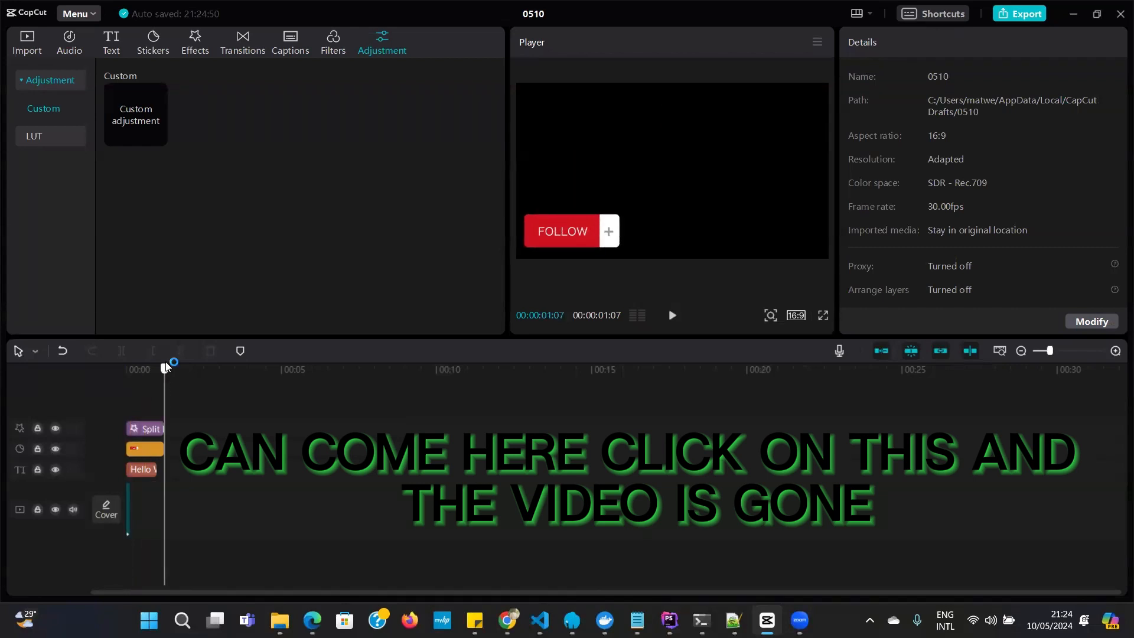
# Shift the very short sped-up video clip to about 3 seconds on the timeline and delete it
pyautogui.moveTo(166, 366); pyautogui.dragTo(121, 384)
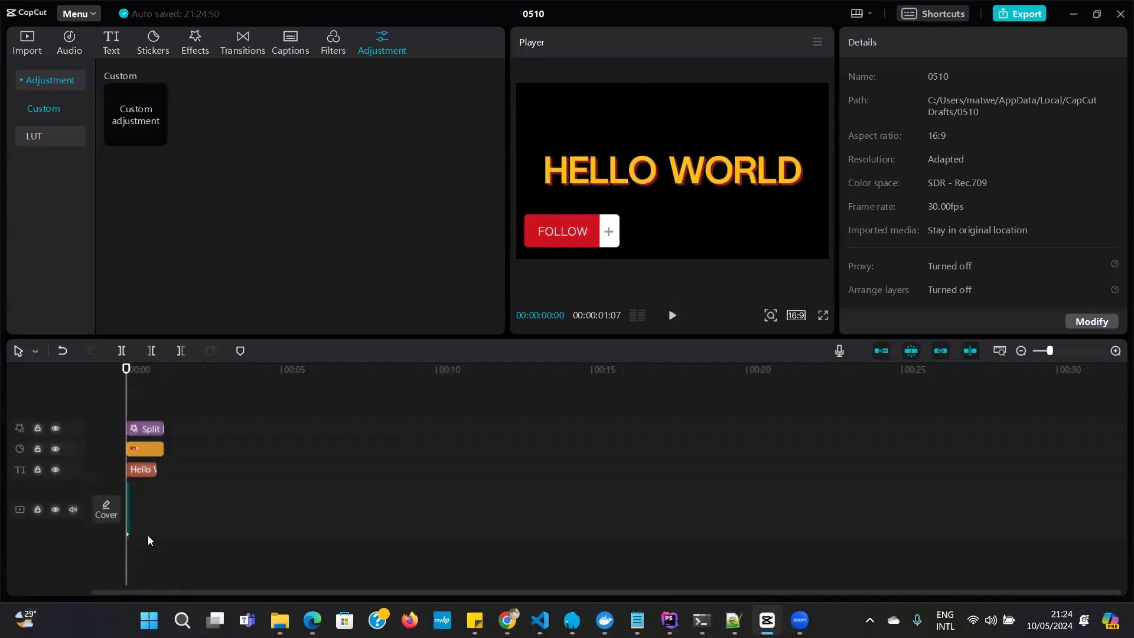
pyautogui.moveTo(128, 526); pyautogui.dragTo(212, 493)
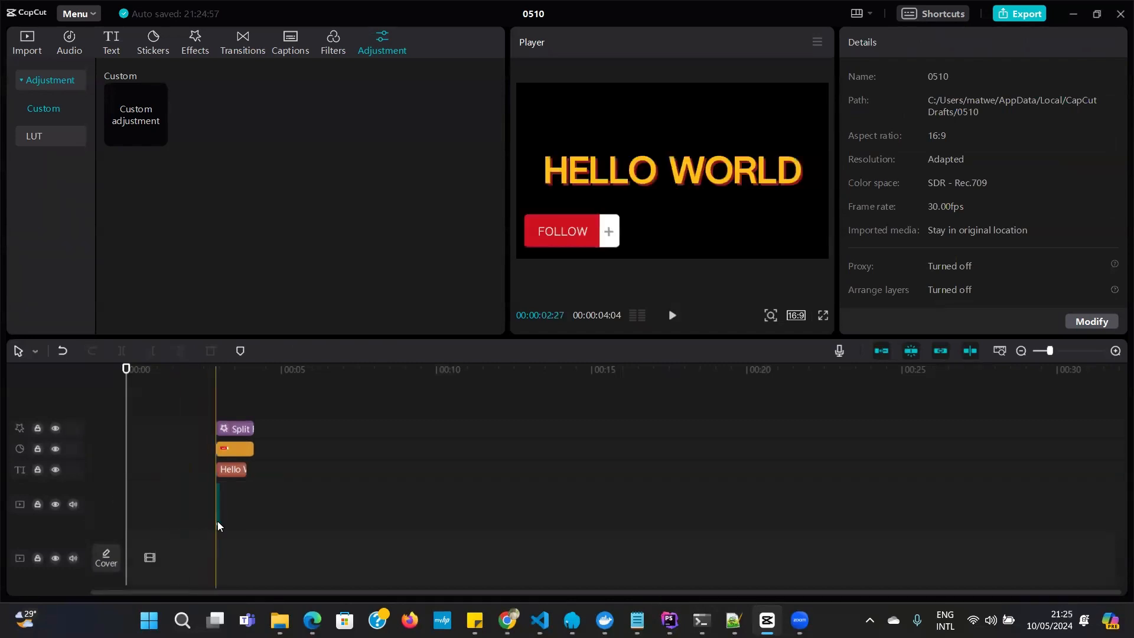
pyautogui.moveTo(144, 378)
pyautogui.mouseDown()
pyautogui.moveTo(185, 376)
pyautogui.moveTo(139, 376)
pyautogui.mouseUp()
pyautogui.click(217, 505)
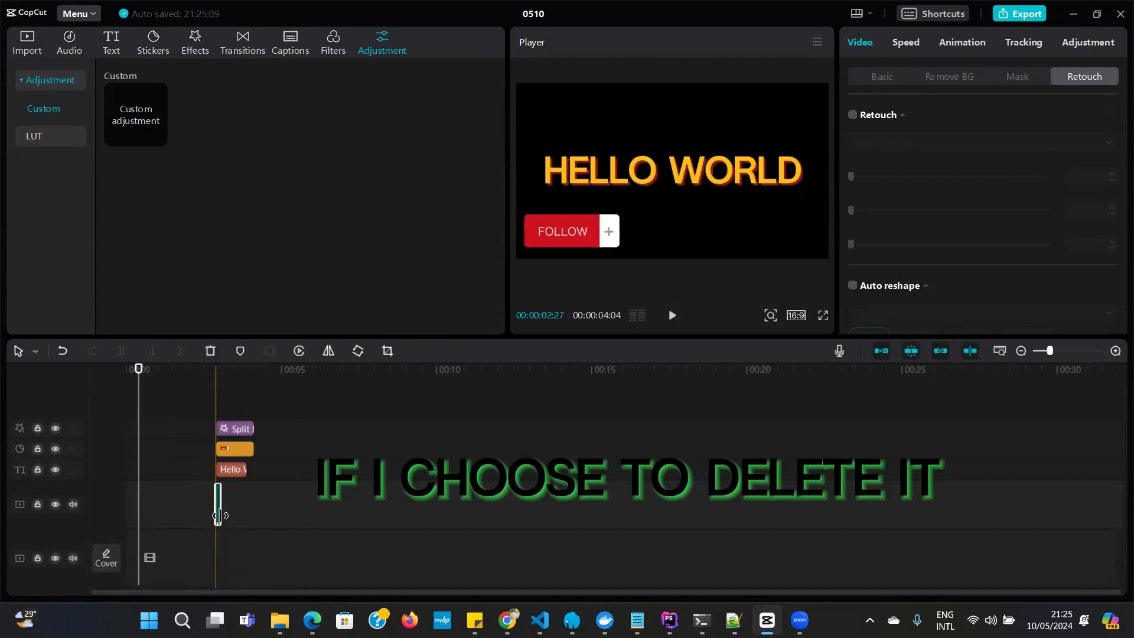
pyautogui.click(209, 351)
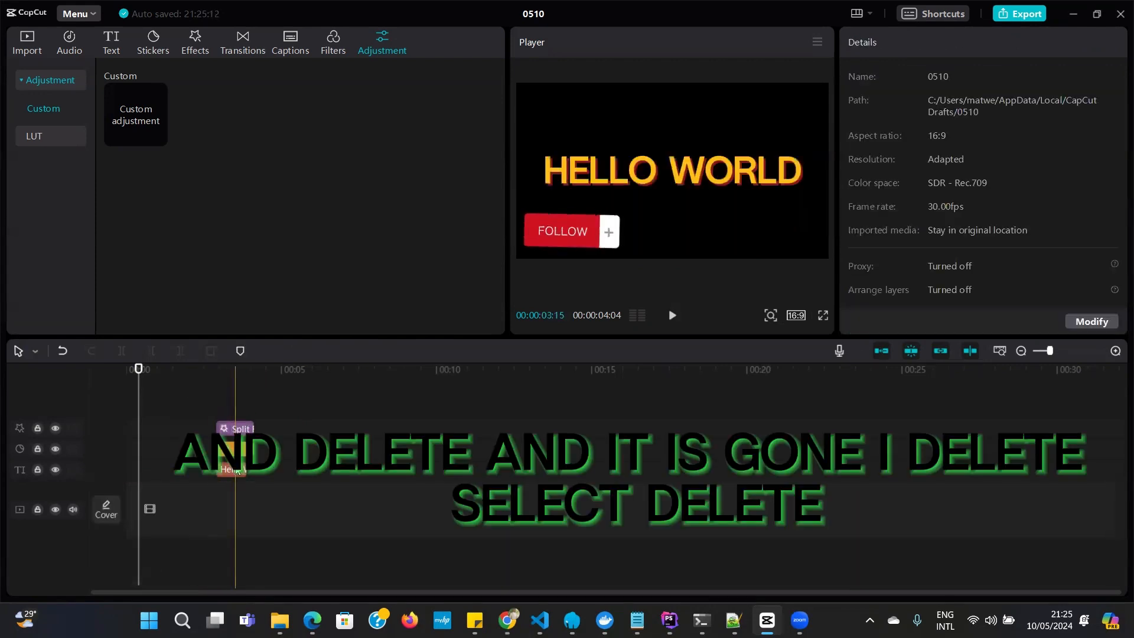
# Delete the Hello World text, the Follow sticker and the Split effect, leaving the timeline empty
pyautogui.click(236, 471)
pyautogui.click(213, 351)
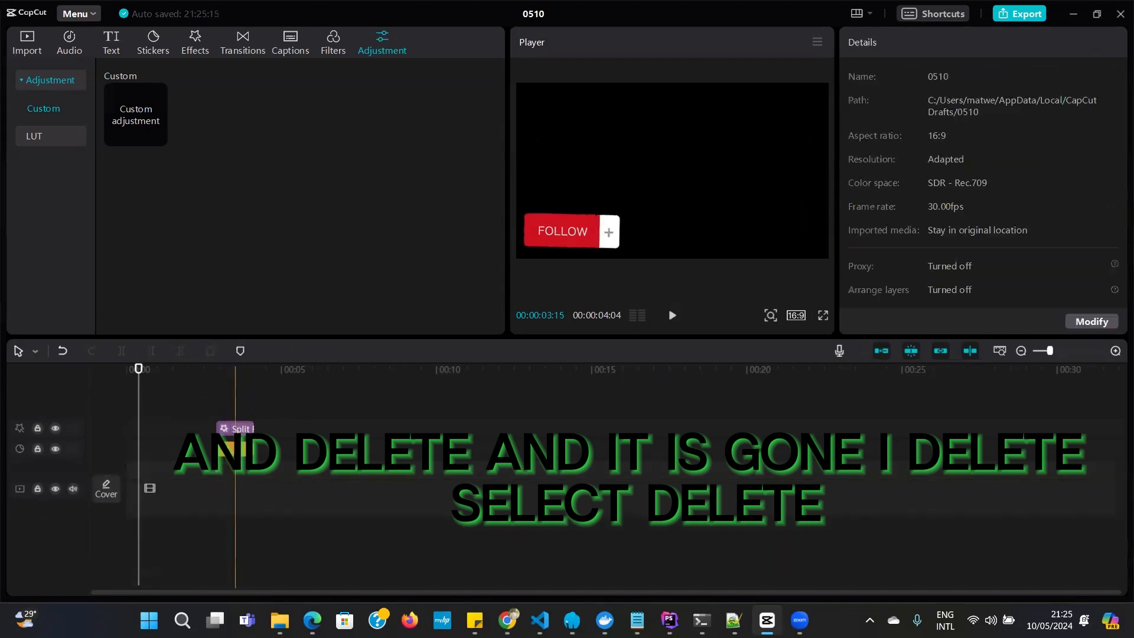
pyautogui.click(235, 428)
pyautogui.click(211, 353)
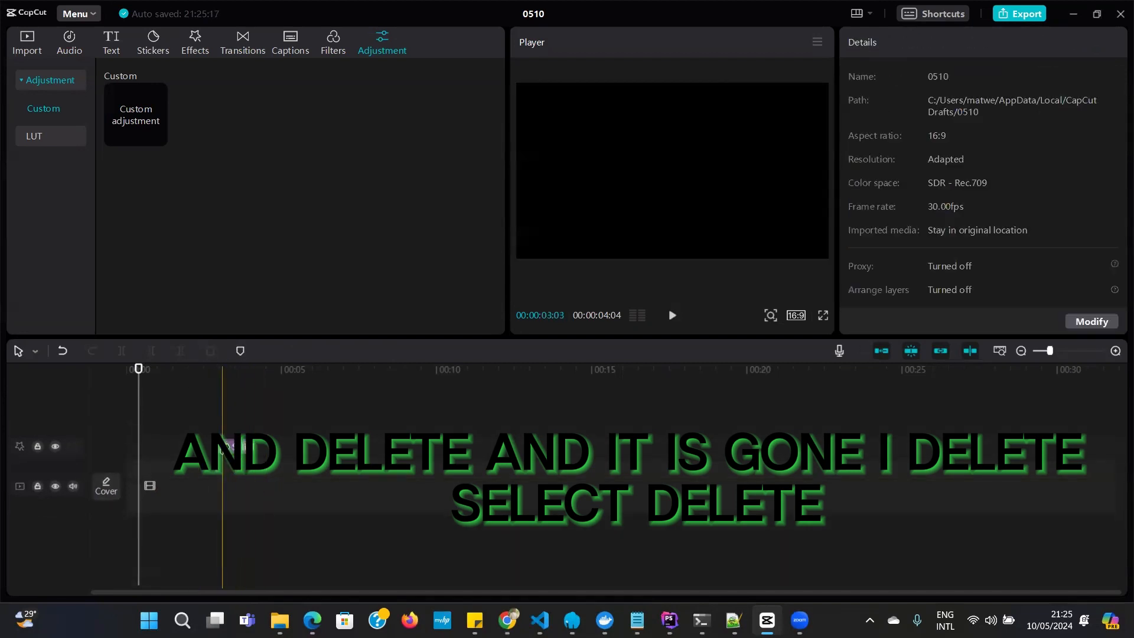
pyautogui.click(225, 446)
pyautogui.click(205, 351)
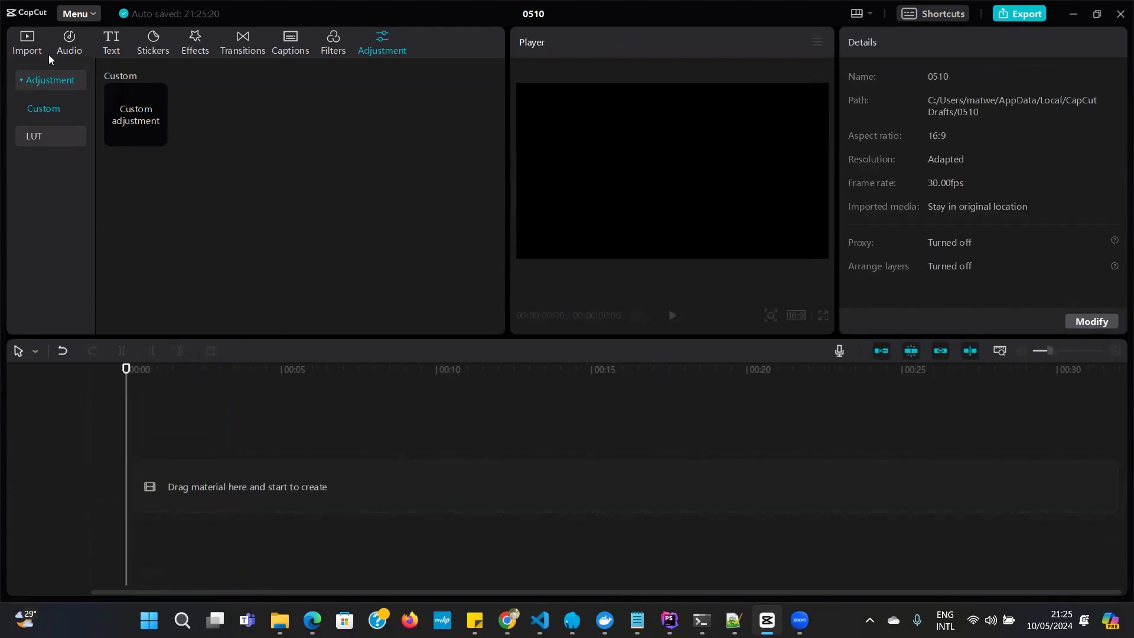
# Add the imported 1110670 video of the woman and child to the start of the empty timeline
pyautogui.click(25, 51)
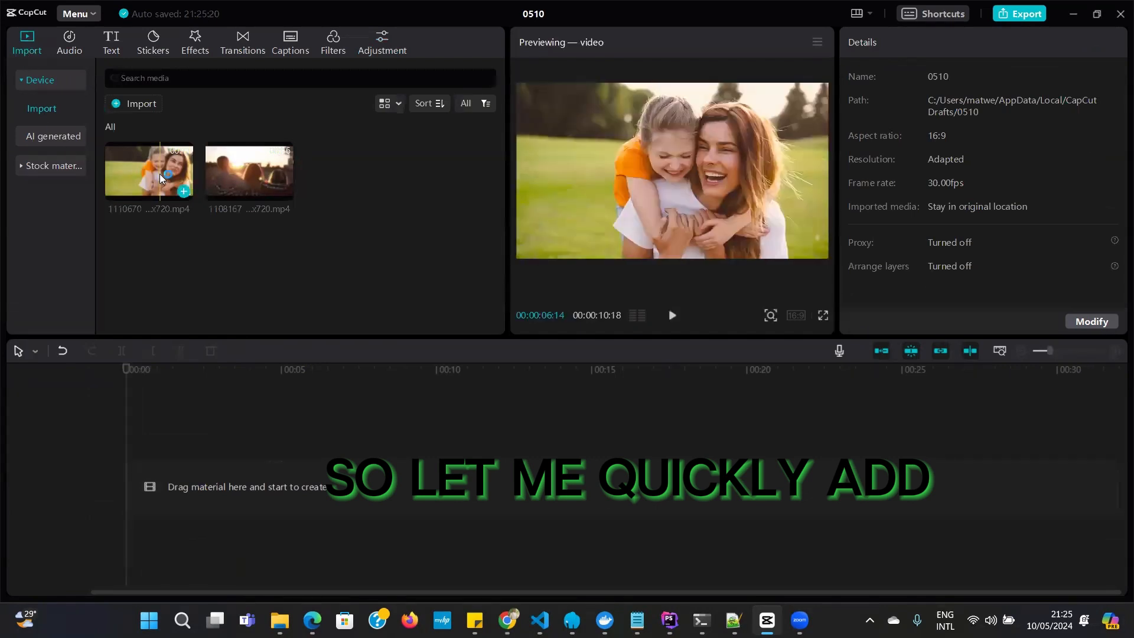
pyautogui.moveTo(159, 174); pyautogui.dragTo(203, 412)
pyautogui.moveTo(143, 490); pyautogui.dragTo(129, 489)
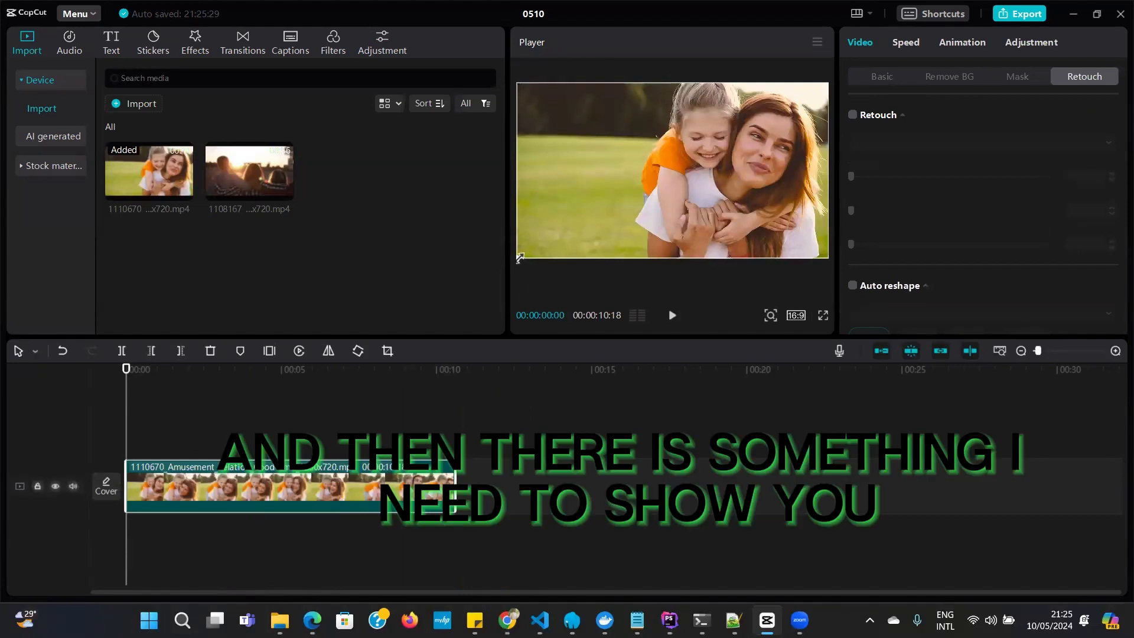
pyautogui.moveTo(519, 260); pyautogui.dragTo(518, 260)
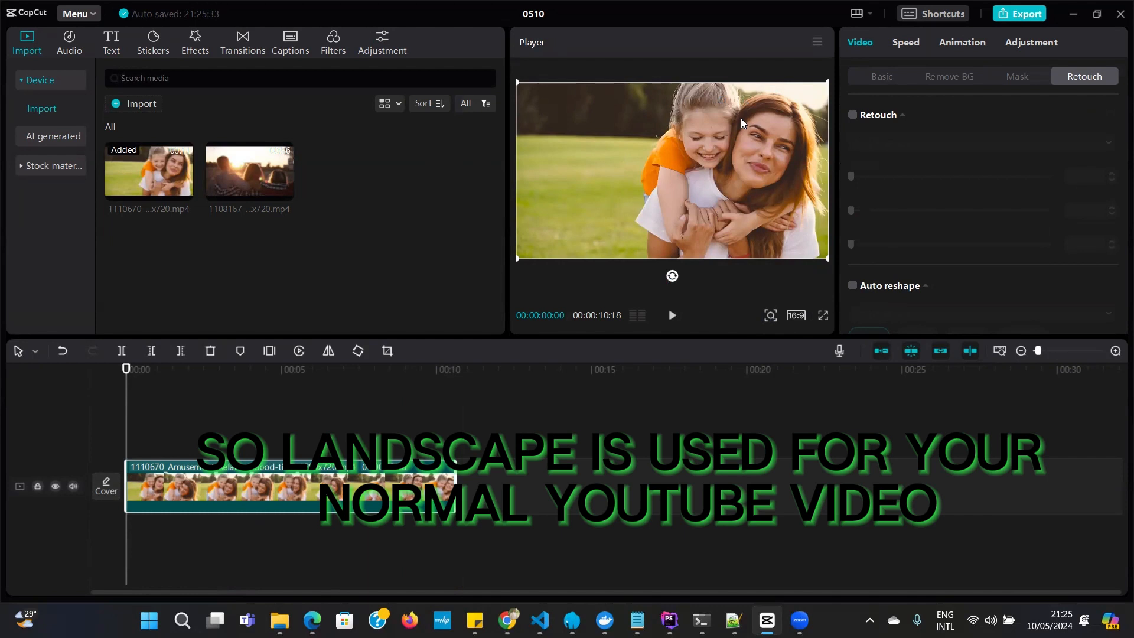
# Set the aspect ratio to 9:16, then enlarge and reposition the clip to fill the vertical frame
pyautogui.click(795, 316)
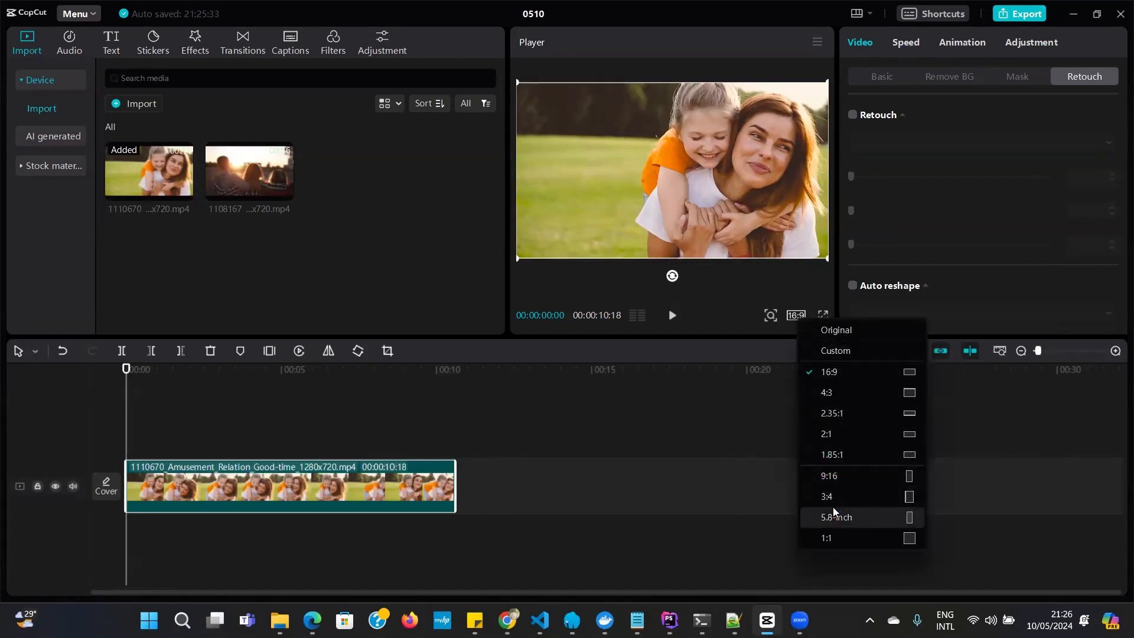
pyautogui.click(830, 476)
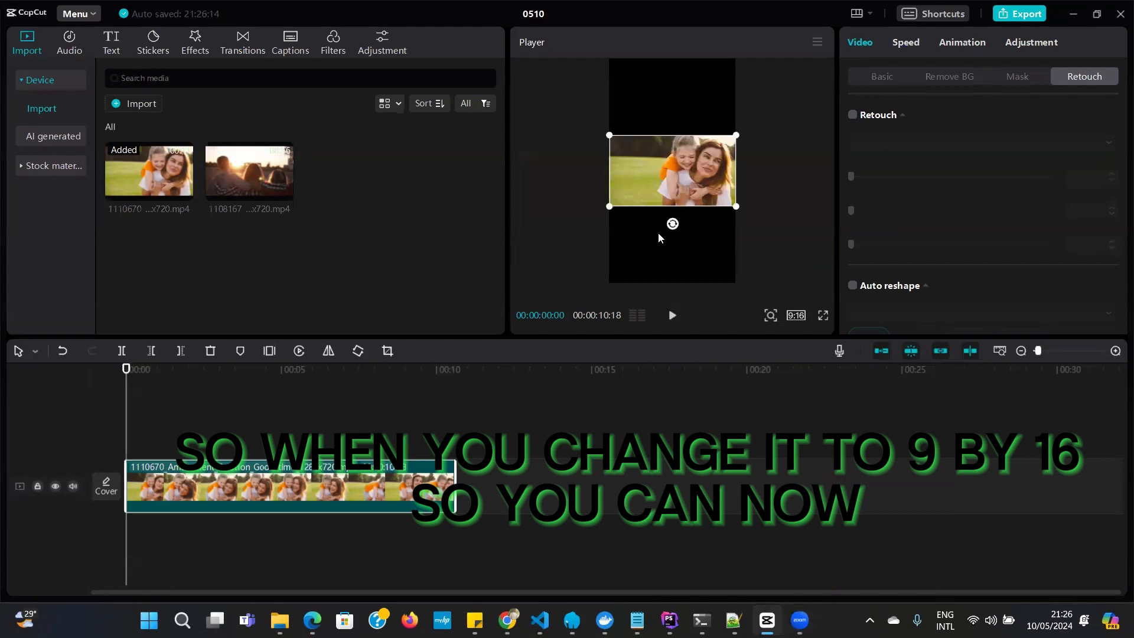
pyautogui.moveTo(609, 206); pyautogui.dragTo(553, 534)
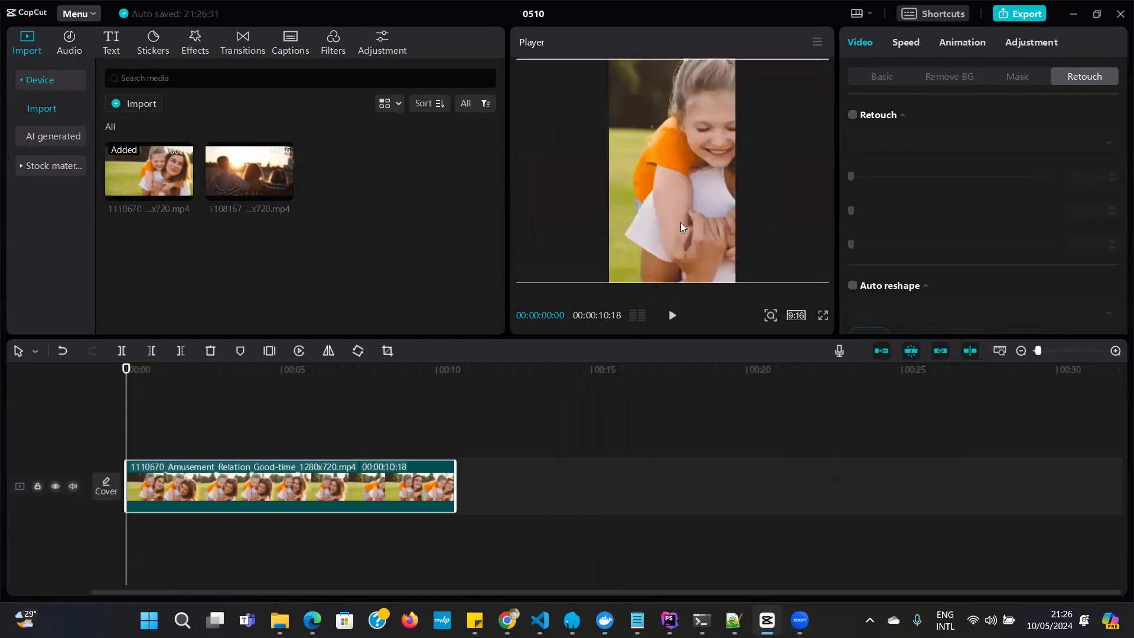
pyautogui.moveTo(698, 183); pyautogui.dragTo(663, 188)
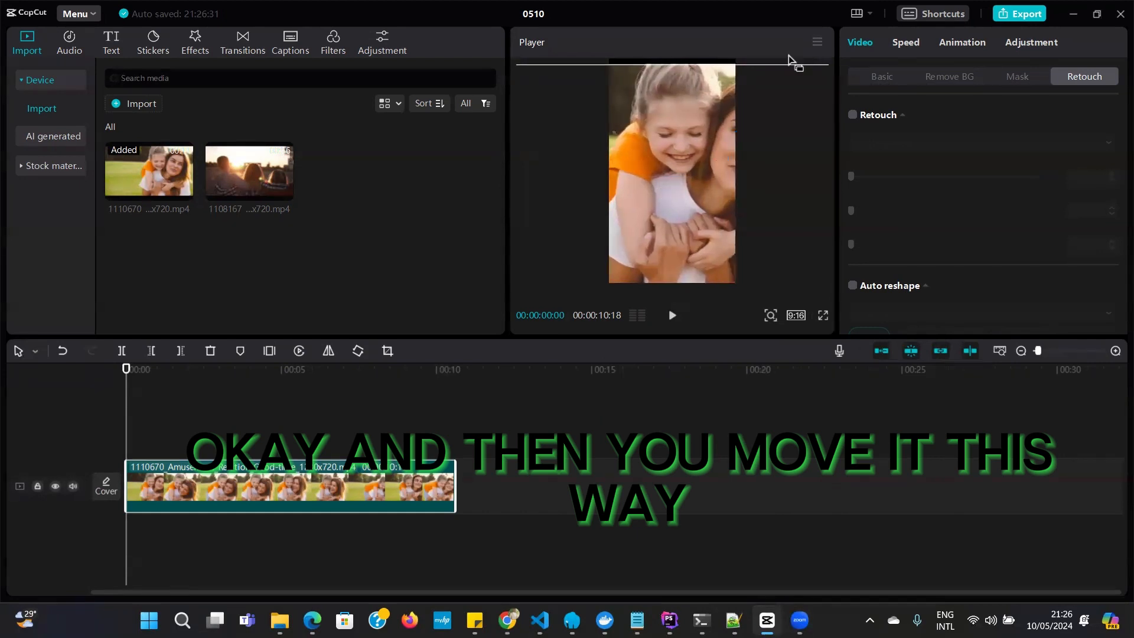
pyautogui.moveTo(705, 97); pyautogui.dragTo(690, 94)
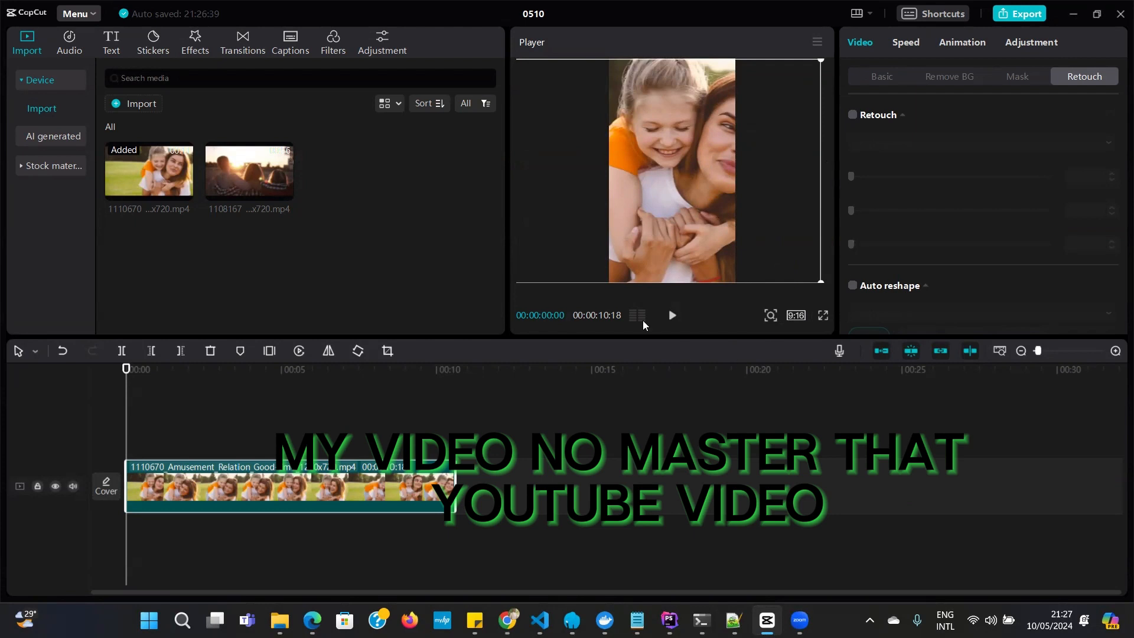
# Change the aspect ratio back to 16:9, then reduce the clip's scale to about 172% and reposition it over the frame
pyautogui.click(795, 317)
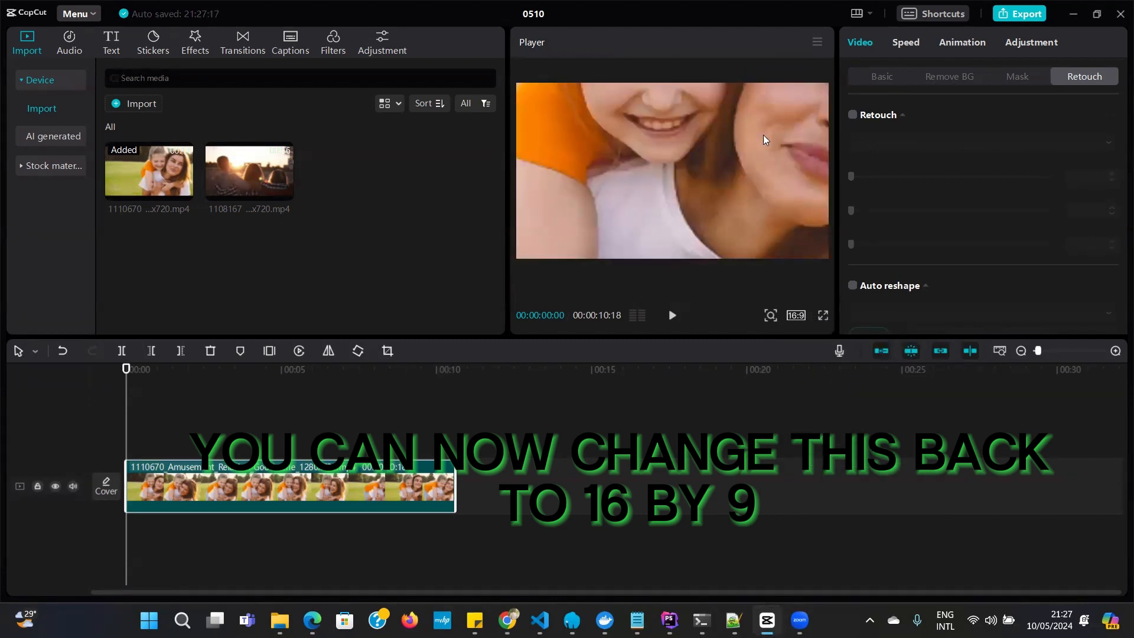
pyautogui.moveTo(764, 135); pyautogui.dragTo(760, 236)
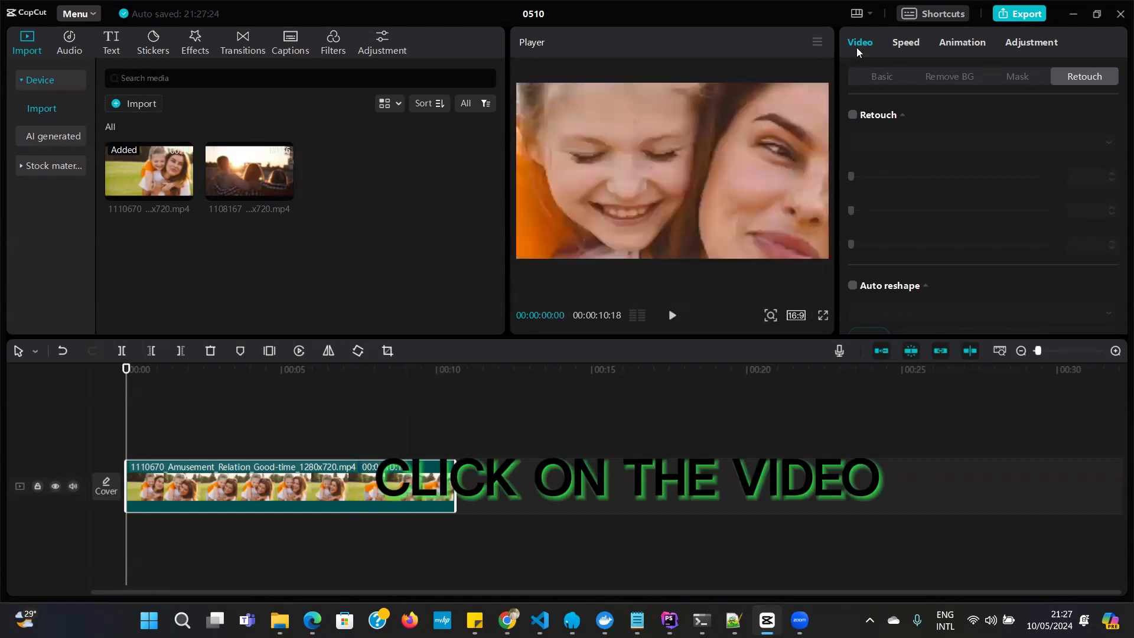
pyautogui.click(884, 77)
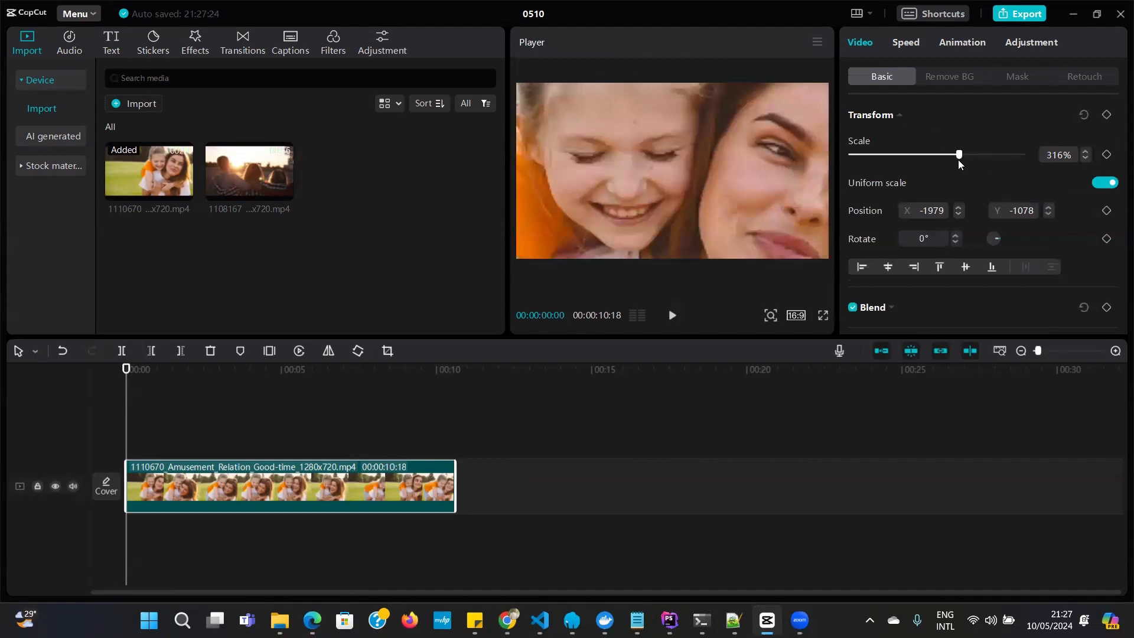
pyautogui.moveTo(959, 156); pyautogui.dragTo(902, 169)
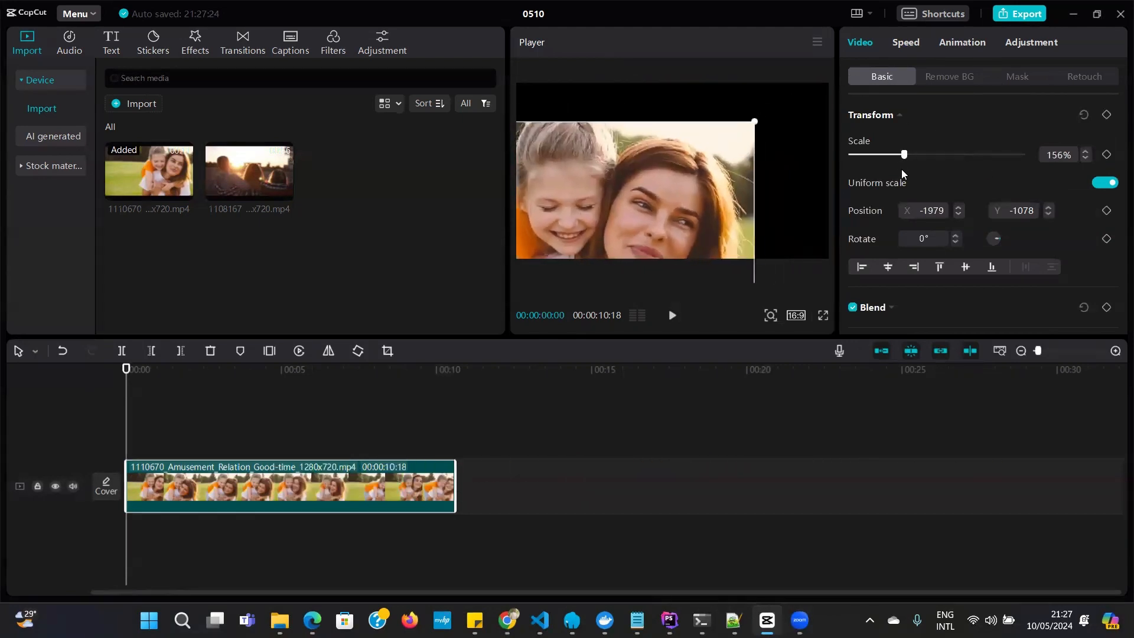
pyautogui.moveTo(649, 217); pyautogui.dragTo(852, 40)
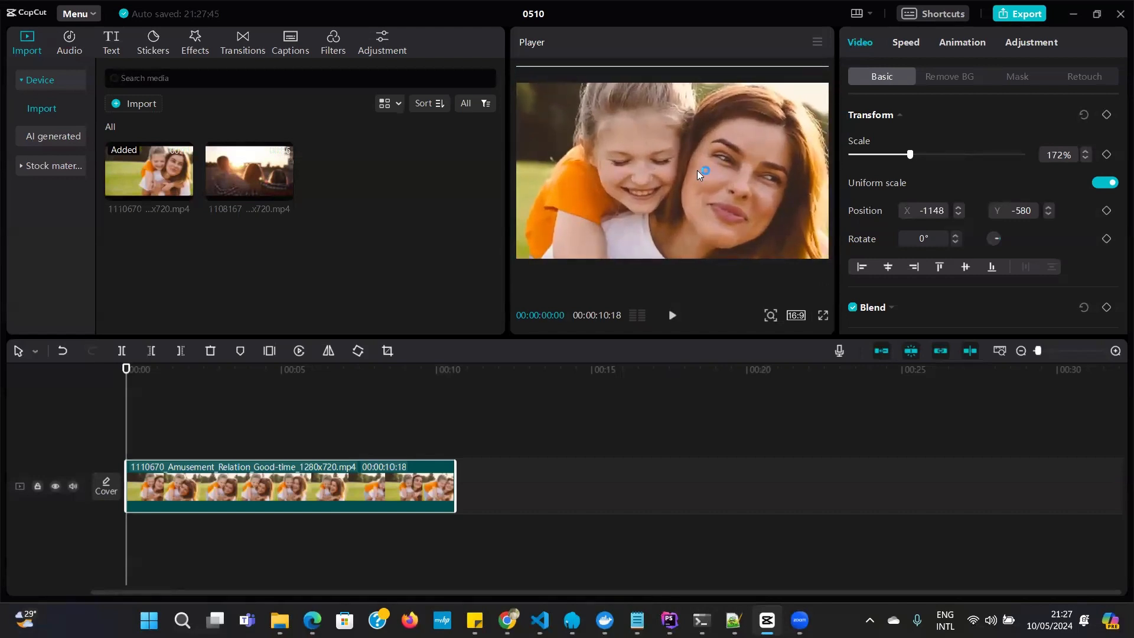
pyautogui.moveTo(697, 171); pyautogui.dragTo(690, 197)
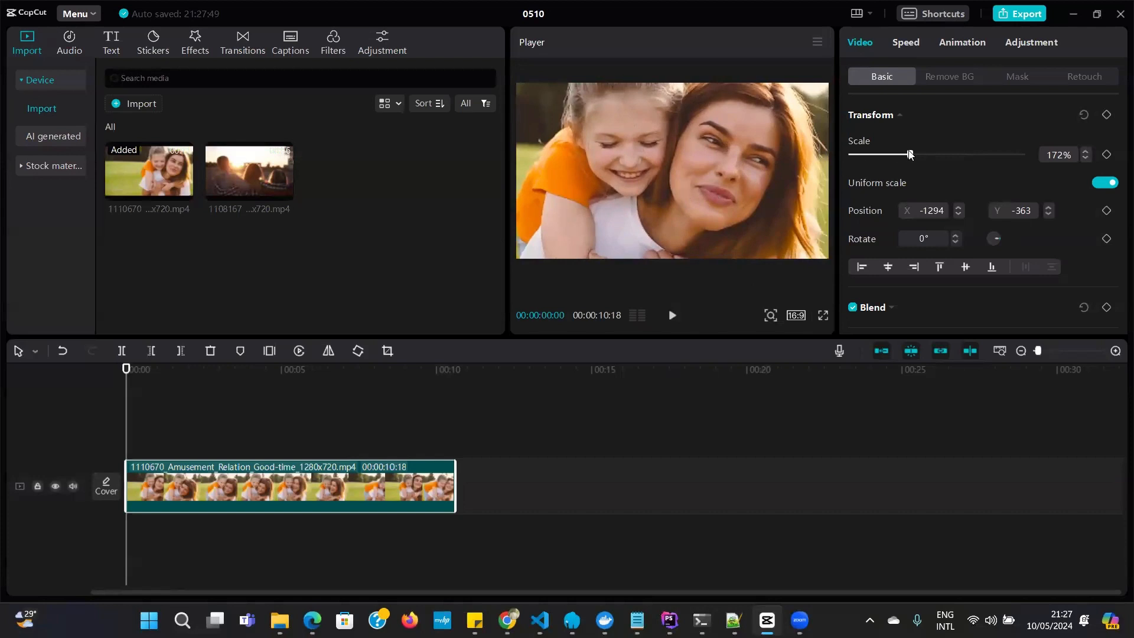
# Shrink the clip and move it near the frame's centre, then enlarge it to about 111% scale
pyautogui.moveTo(909, 155)
pyautogui.mouseDown()
pyautogui.moveTo(893, 155)
pyautogui.moveTo(914, 155)
pyautogui.mouseUp()
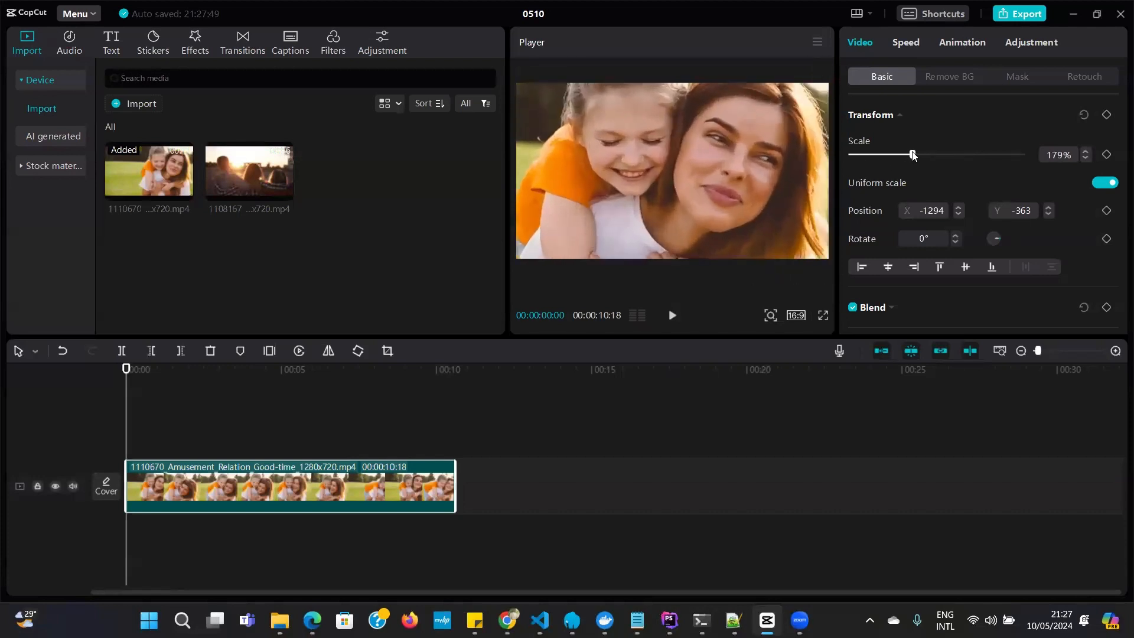
pyautogui.moveTo(782, 153); pyautogui.dragTo(770, 174)
pyautogui.moveTo(913, 155); pyautogui.dragTo(873, 171)
pyautogui.moveTo(636, 197)
pyautogui.mouseDown()
pyautogui.moveTo(677, 174)
pyautogui.moveTo(655, 194)
pyautogui.mouseUp()
pyautogui.moveTo(559, 223); pyautogui.dragTo(516, 271)
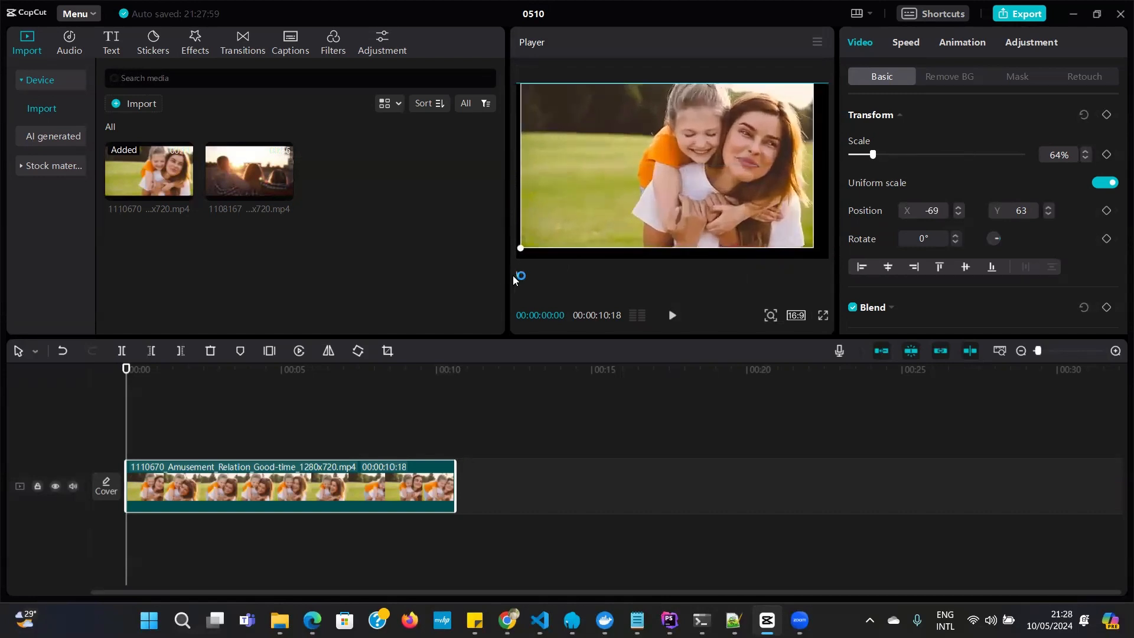
pyautogui.moveTo(814, 247); pyautogui.dragTo(855, 259)
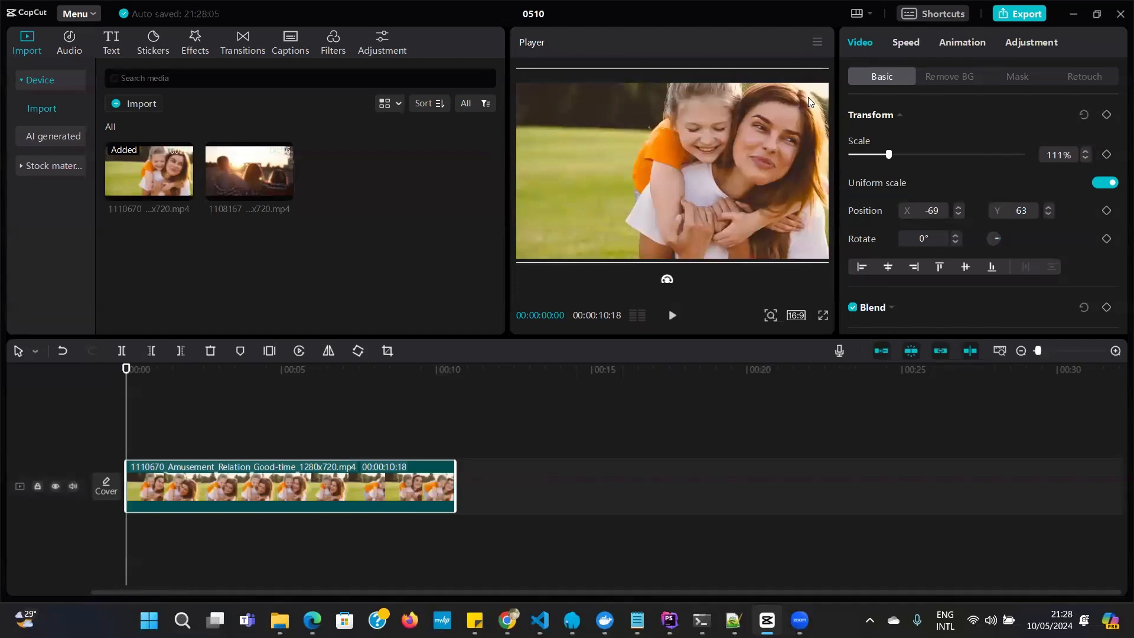
# Enlarge the clip to about 135% scale and shift it within the 16:9 frame to refine the framing
pyautogui.moveTo(788, 110); pyautogui.dragTo(765, 119)
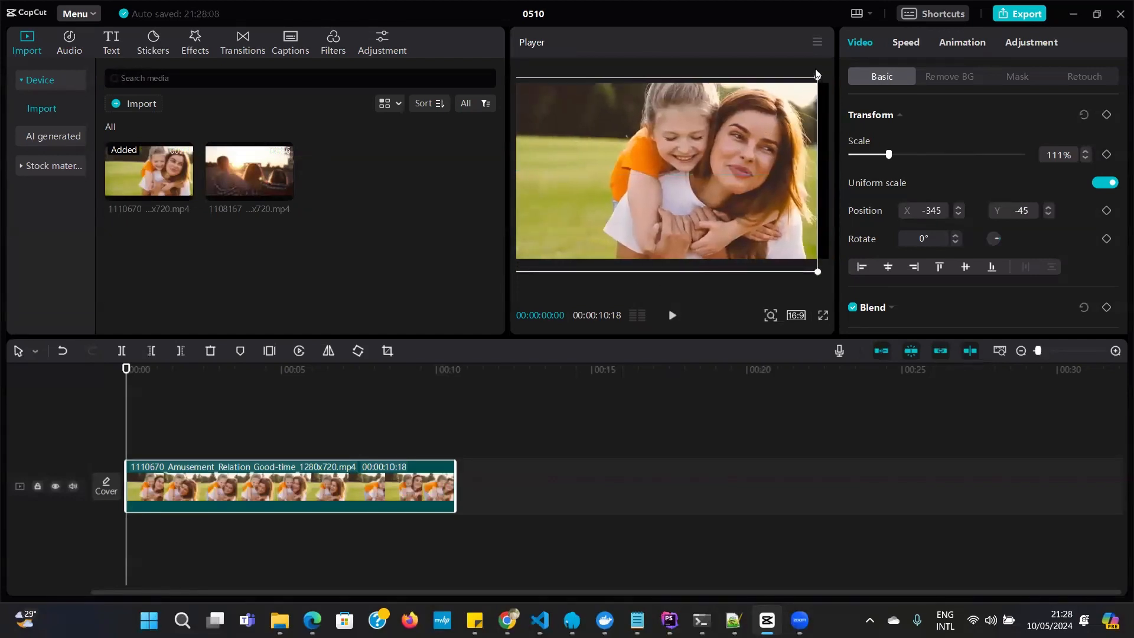
pyautogui.moveTo(818, 79); pyautogui.dragTo(849, 36)
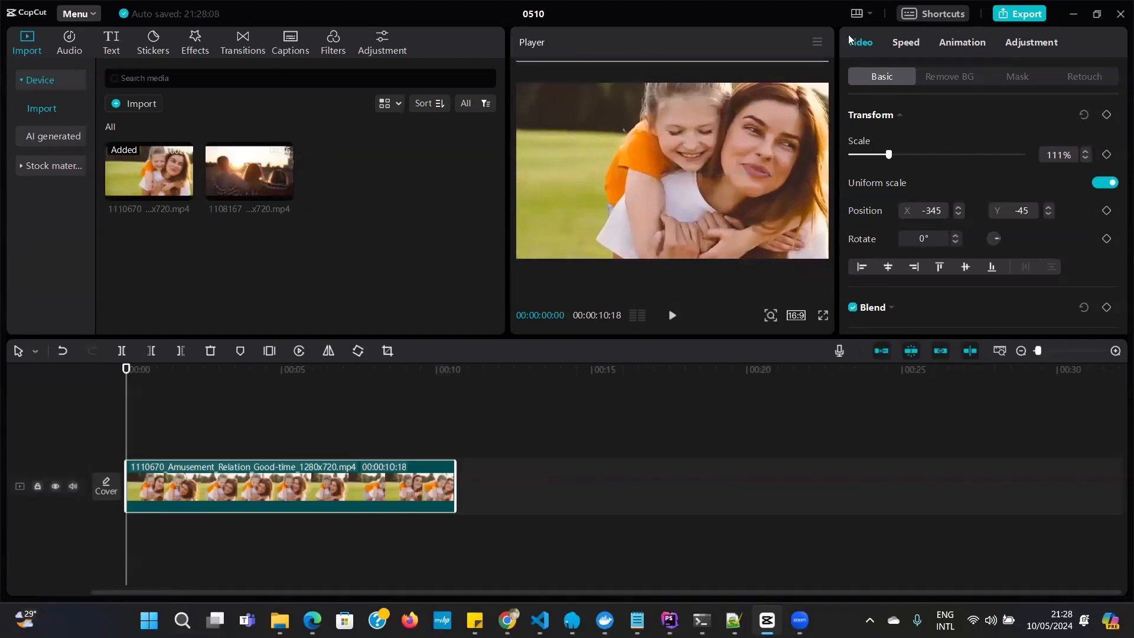
pyautogui.moveTo(683, 195); pyautogui.dragTo(641, 199)
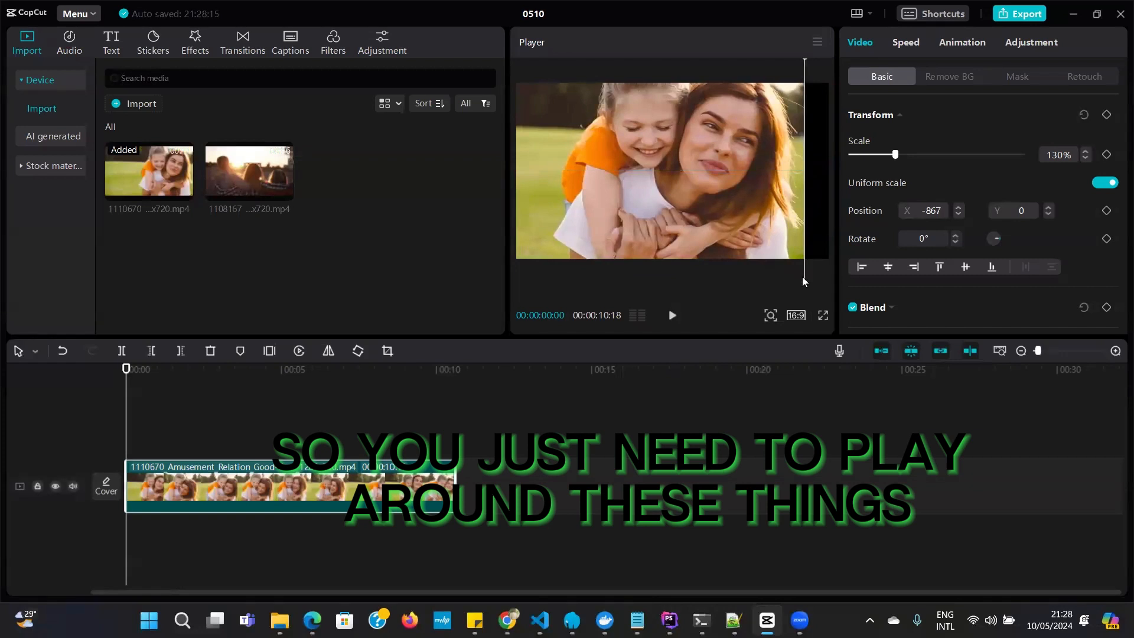
pyautogui.moveTo(777, 140); pyautogui.dragTo(798, 133)
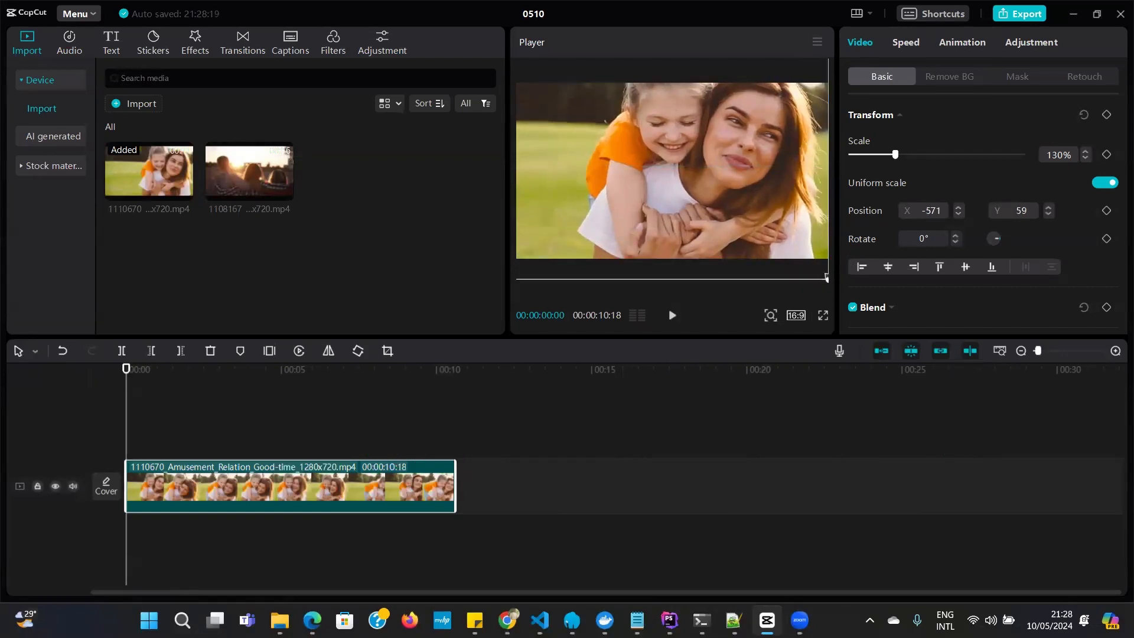
pyautogui.moveTo(826, 277); pyautogui.dragTo(834, 283)
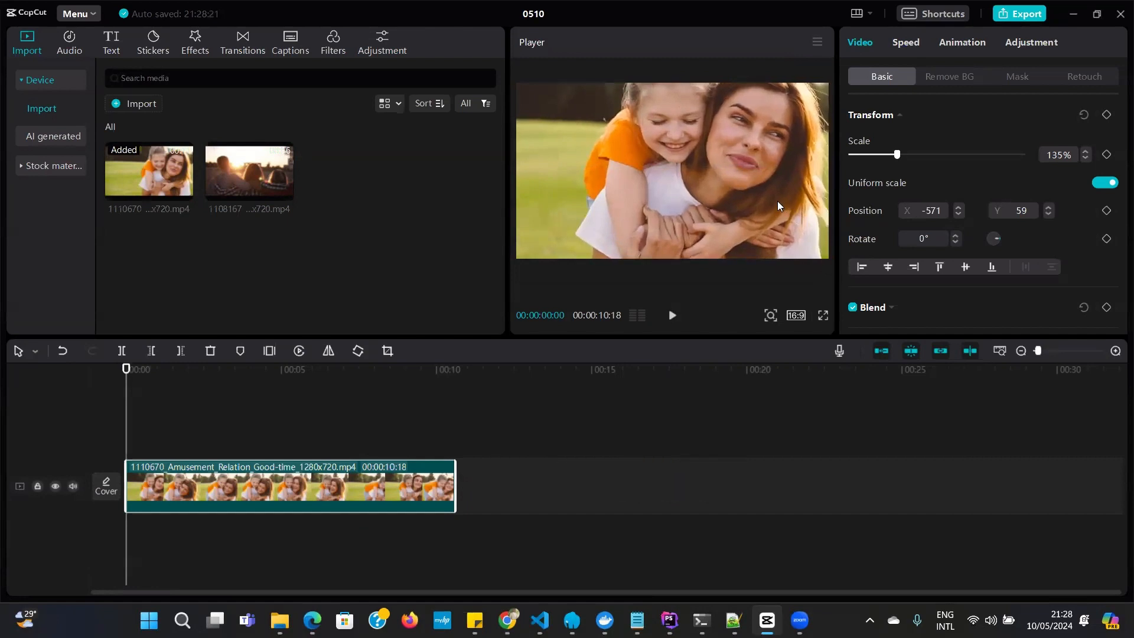
pyautogui.moveTo(779, 202); pyautogui.dragTo(743, 217)
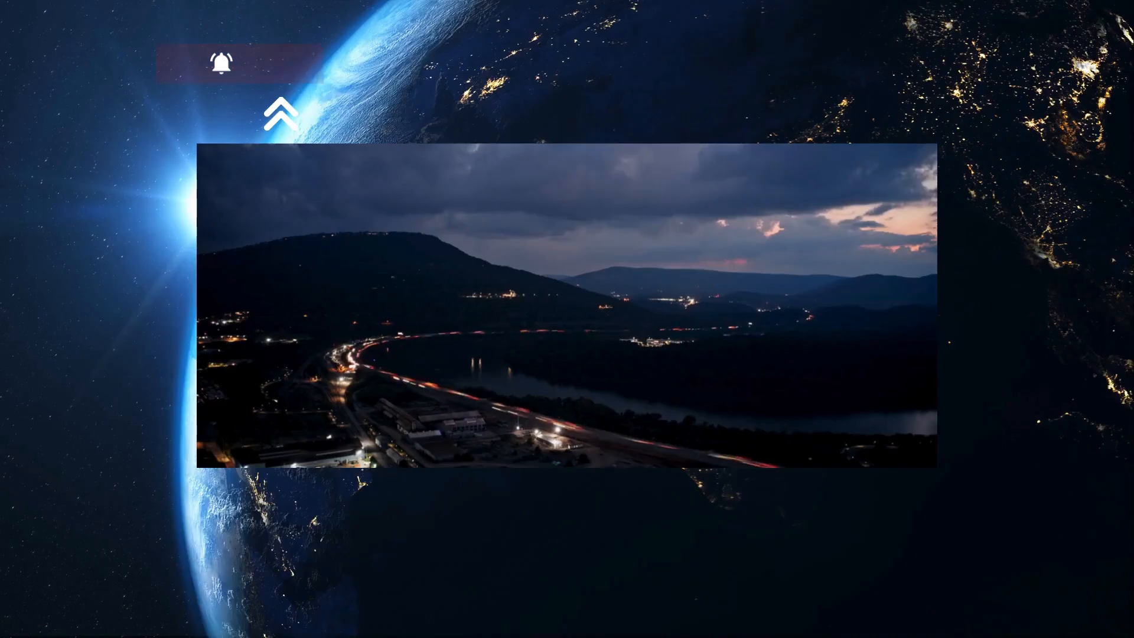